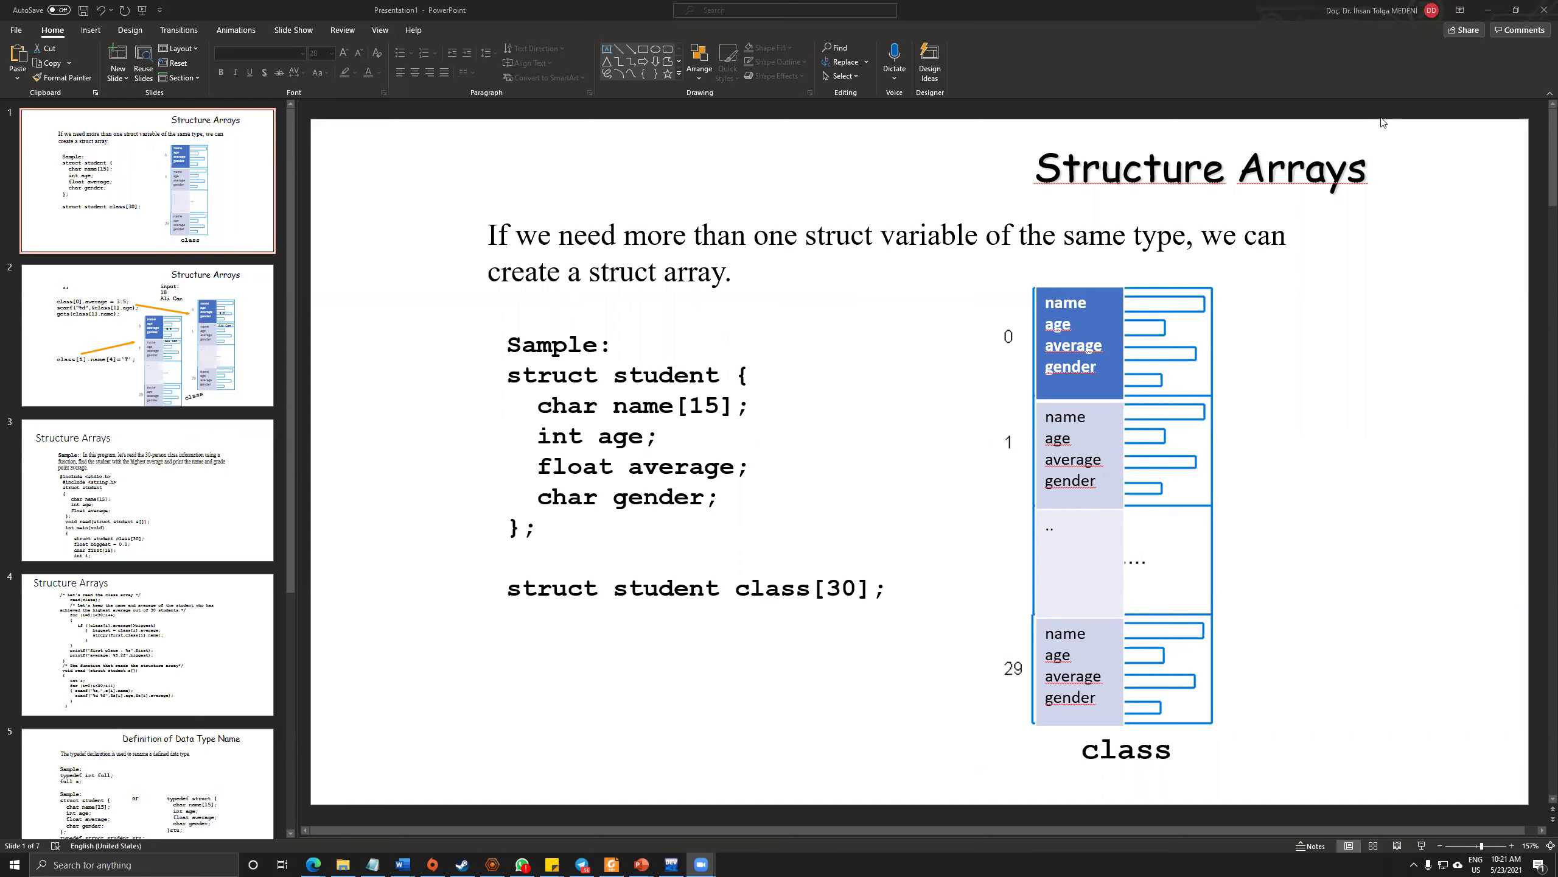
Bring up slide 3, 'Structure Arrays', with the highest-average sample program
left_click(898, 209)
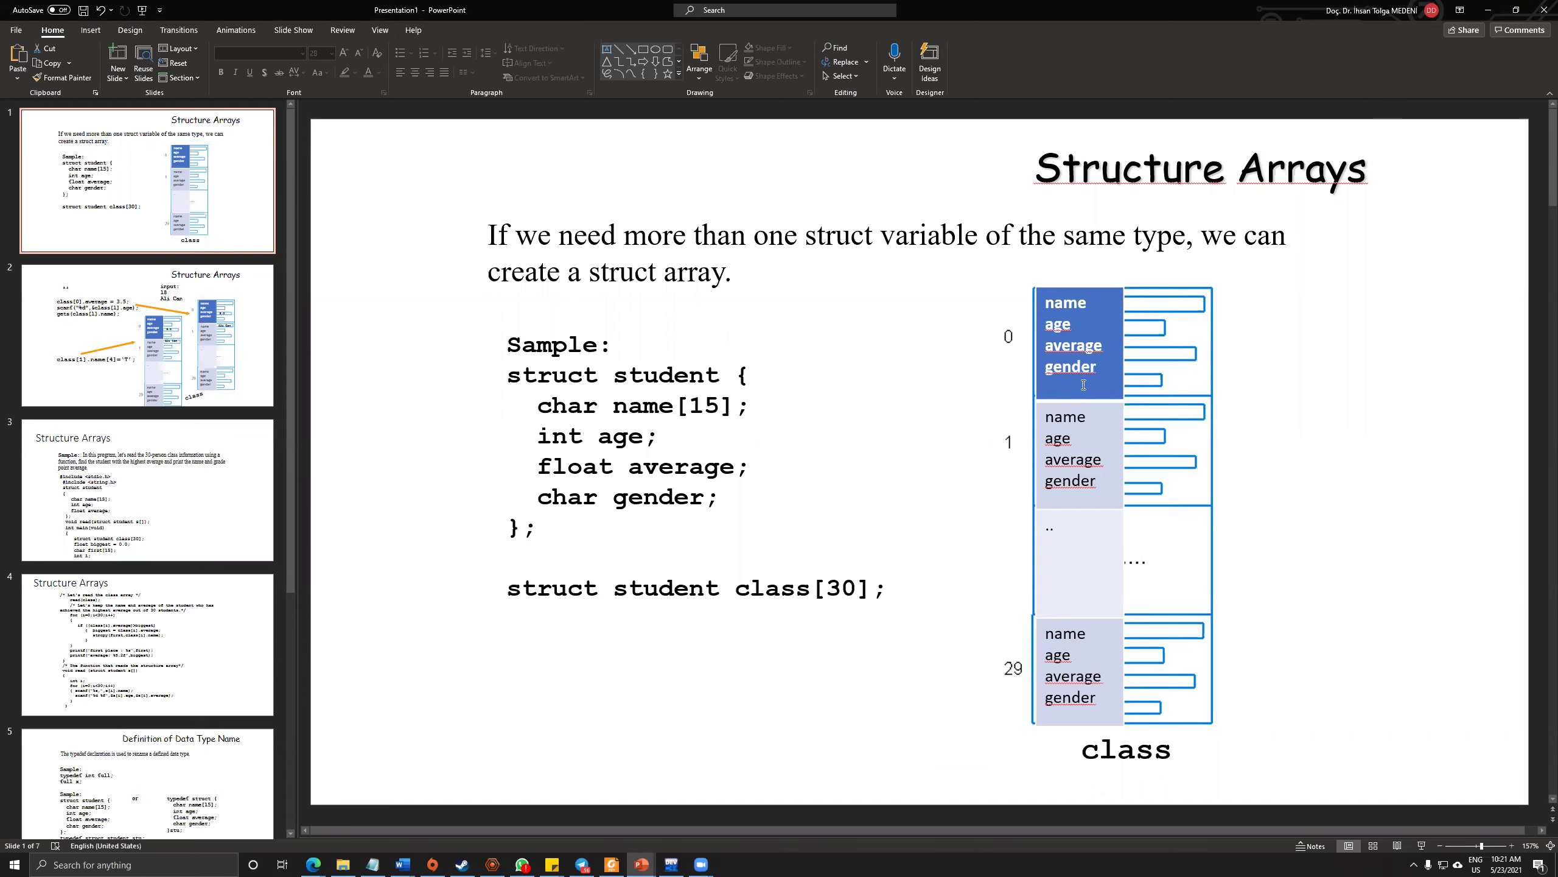
left_click(1330, 706)
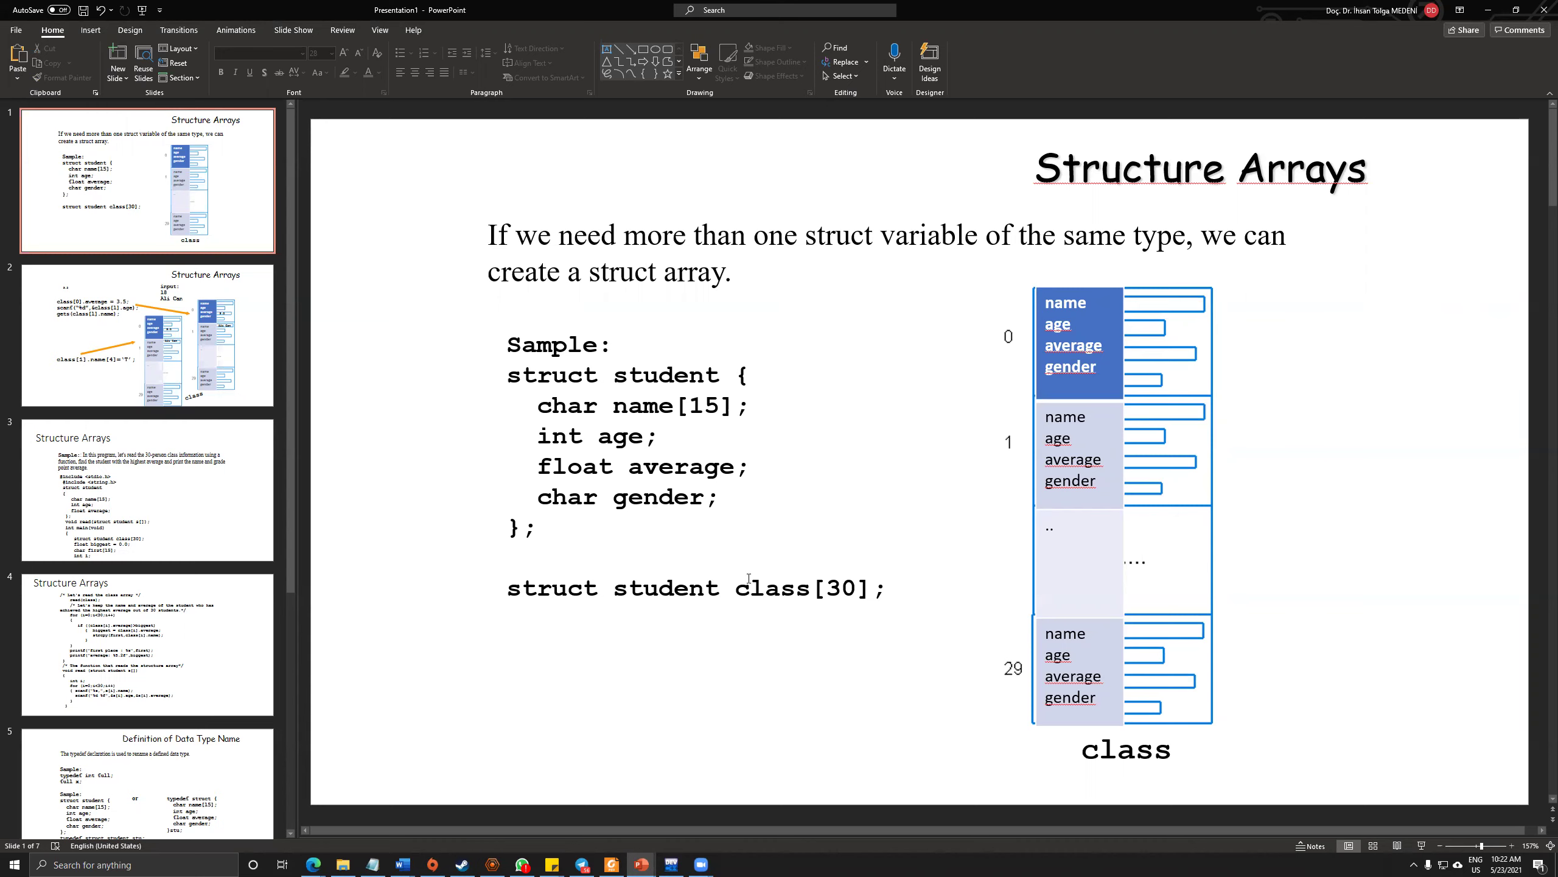
left_click(73, 524)
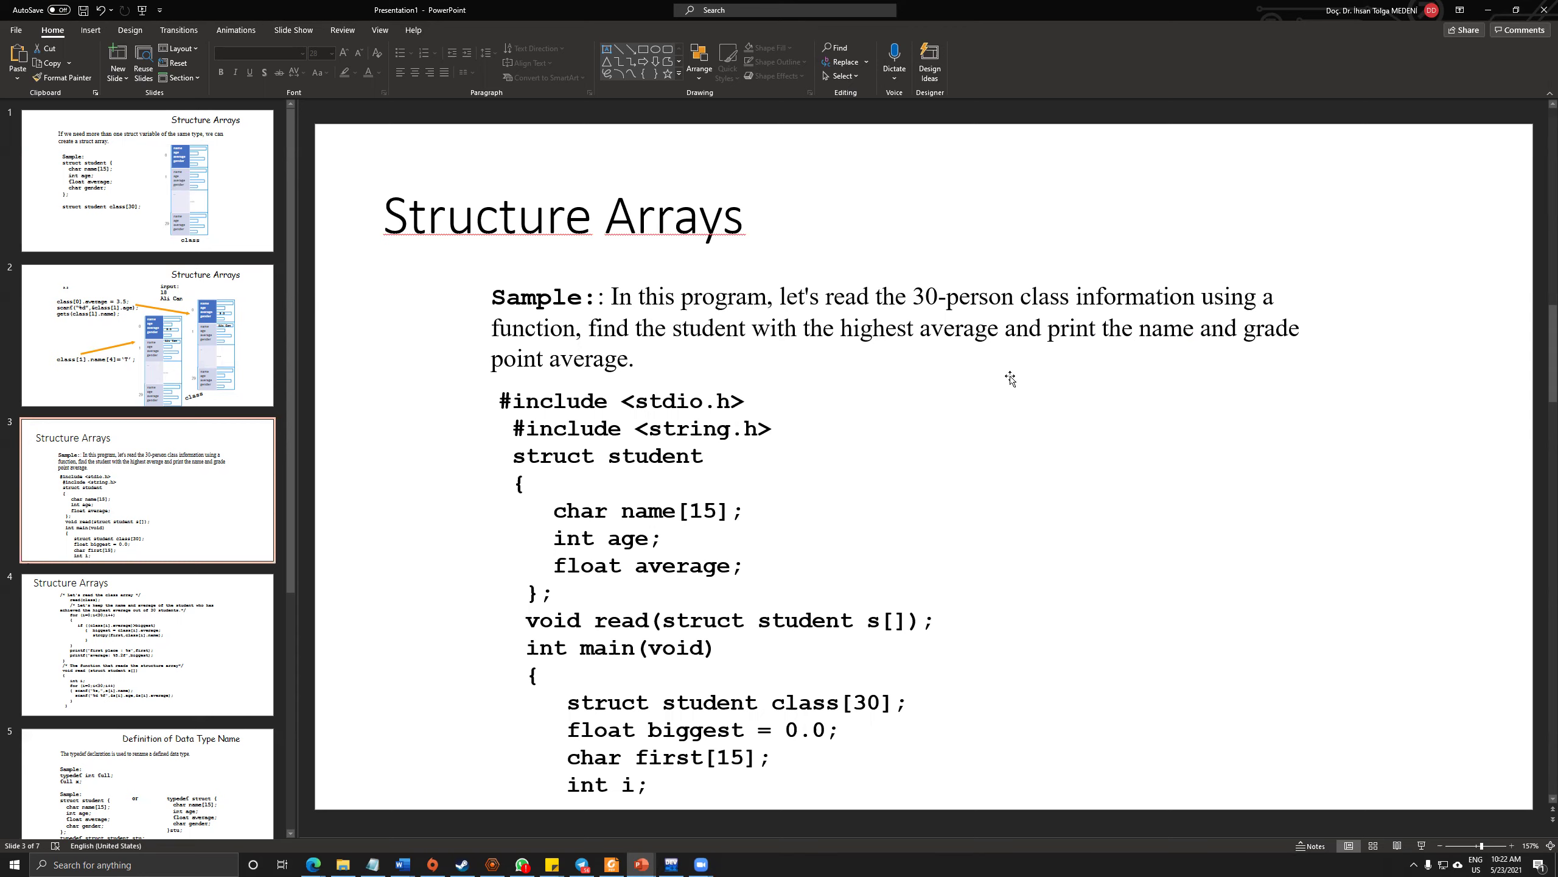
Select the slide's code from #include <stdio.h> through int i; and switch to Dev-C++
left_click(496, 401)
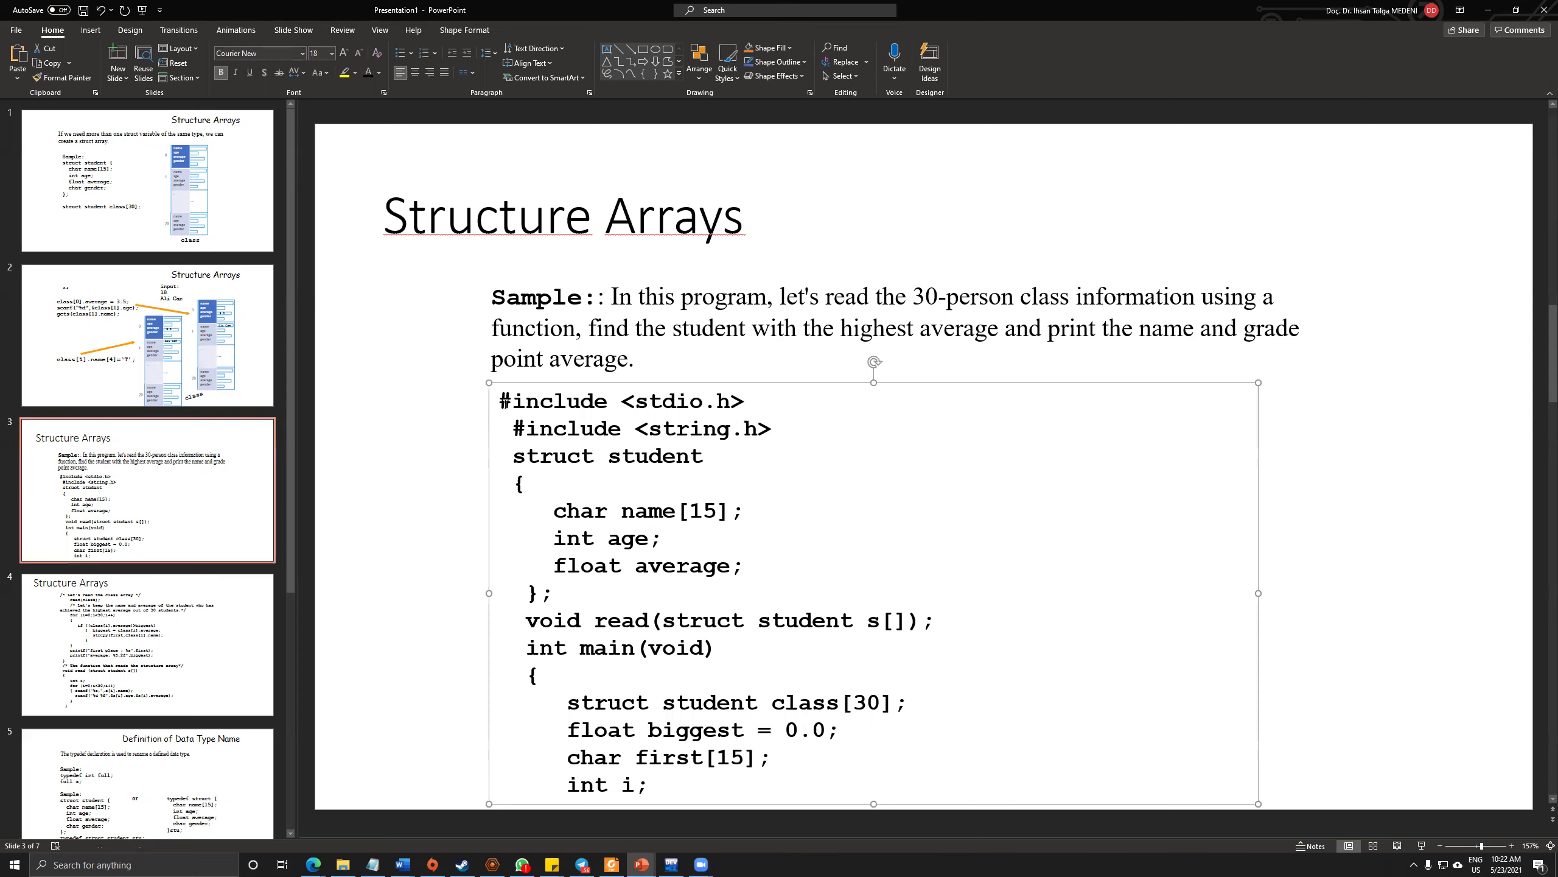
left_click_drag(503, 400, 770, 794)
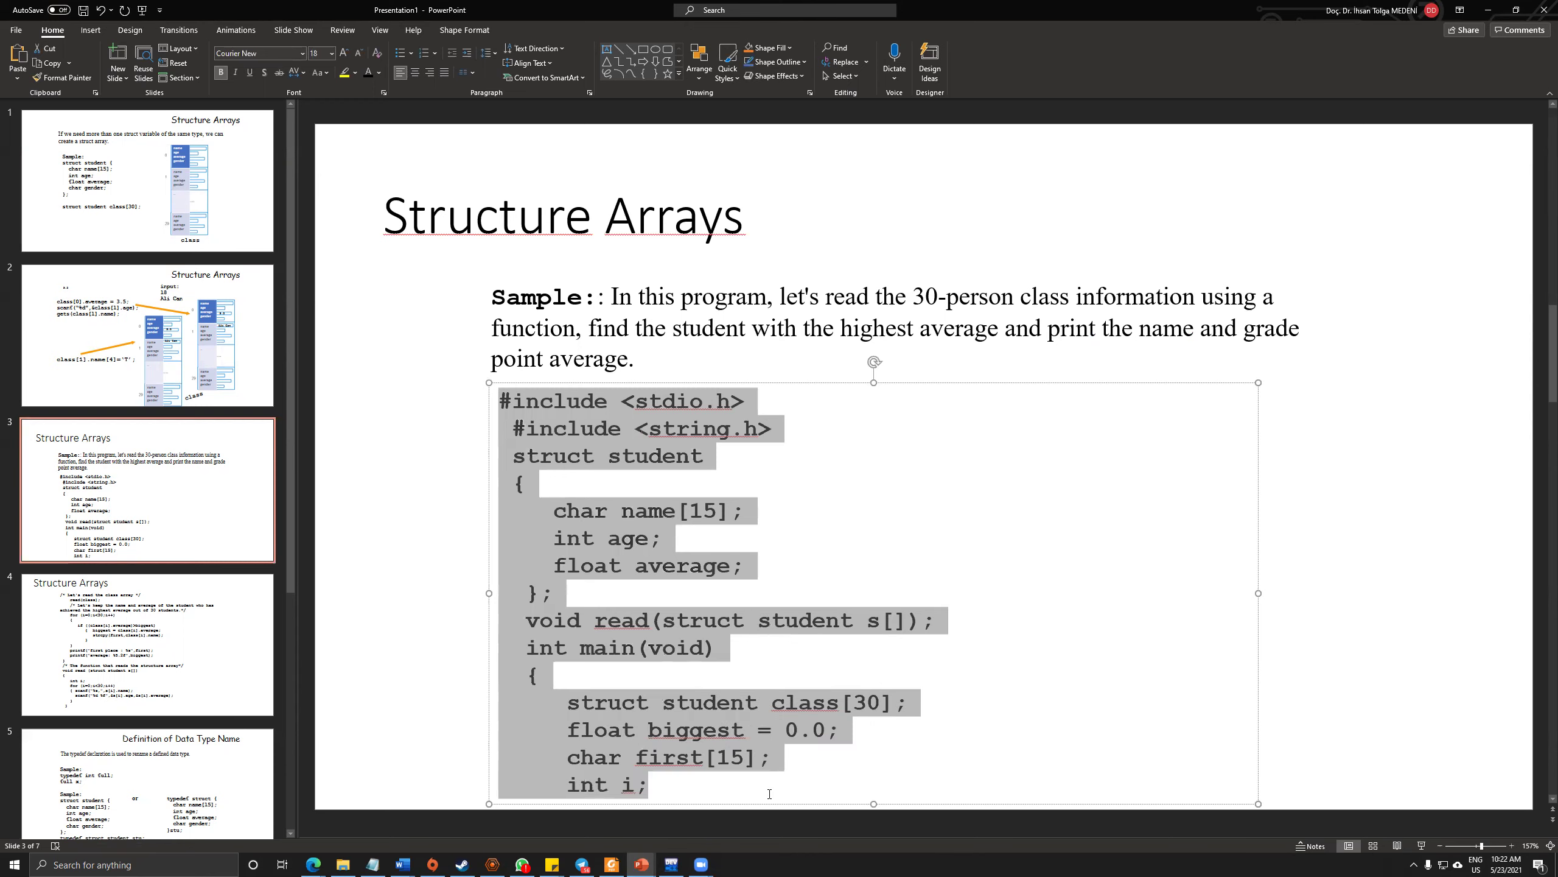
left_click(671, 864)
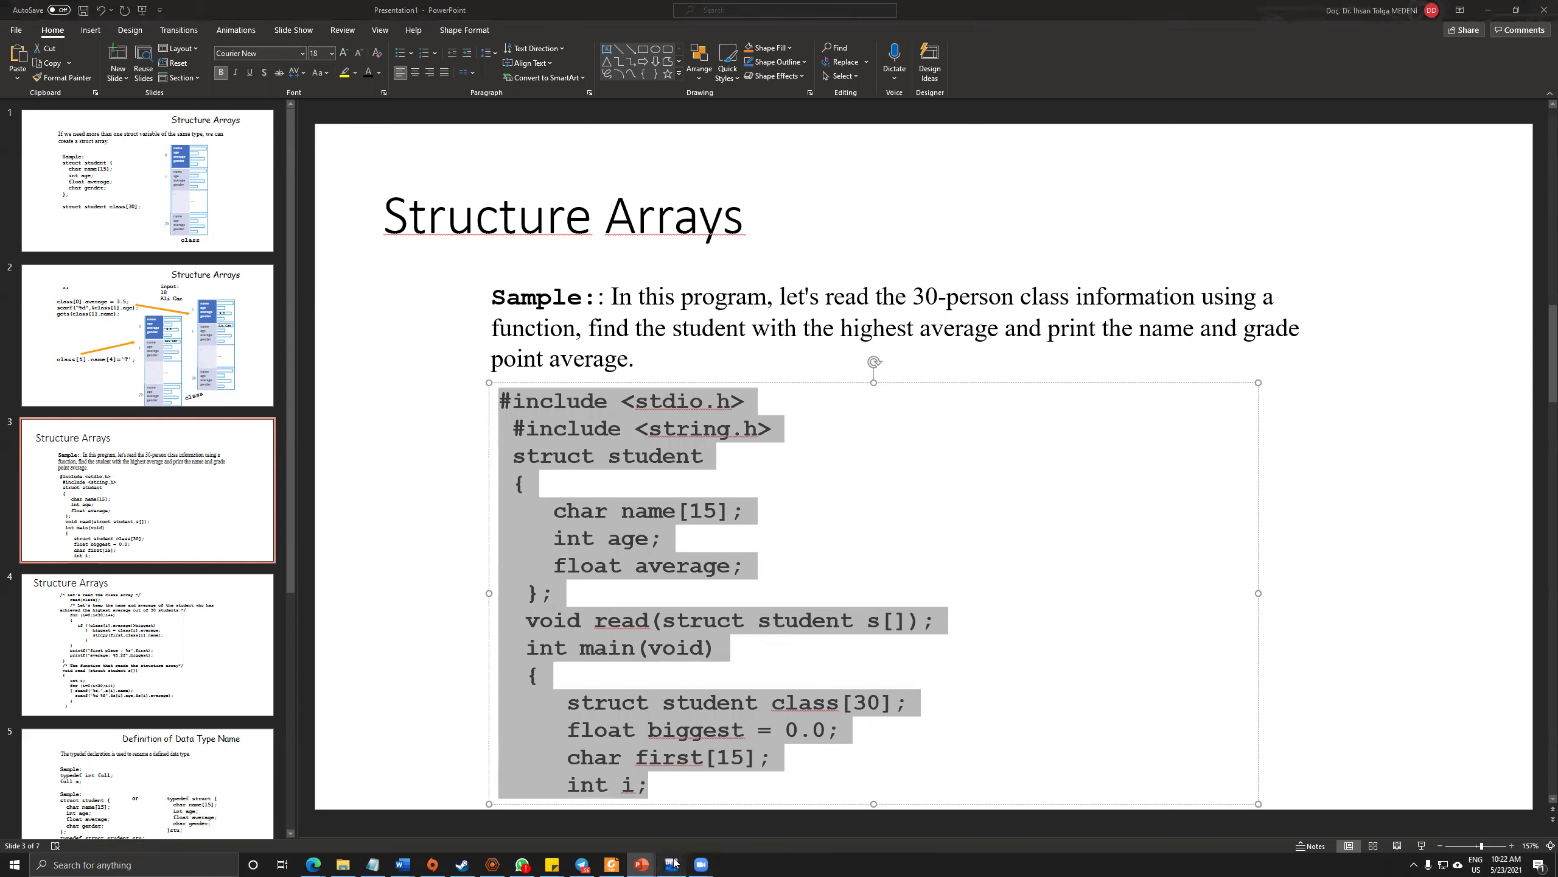
left_click(23, 39)
mouse_move(74, 52)
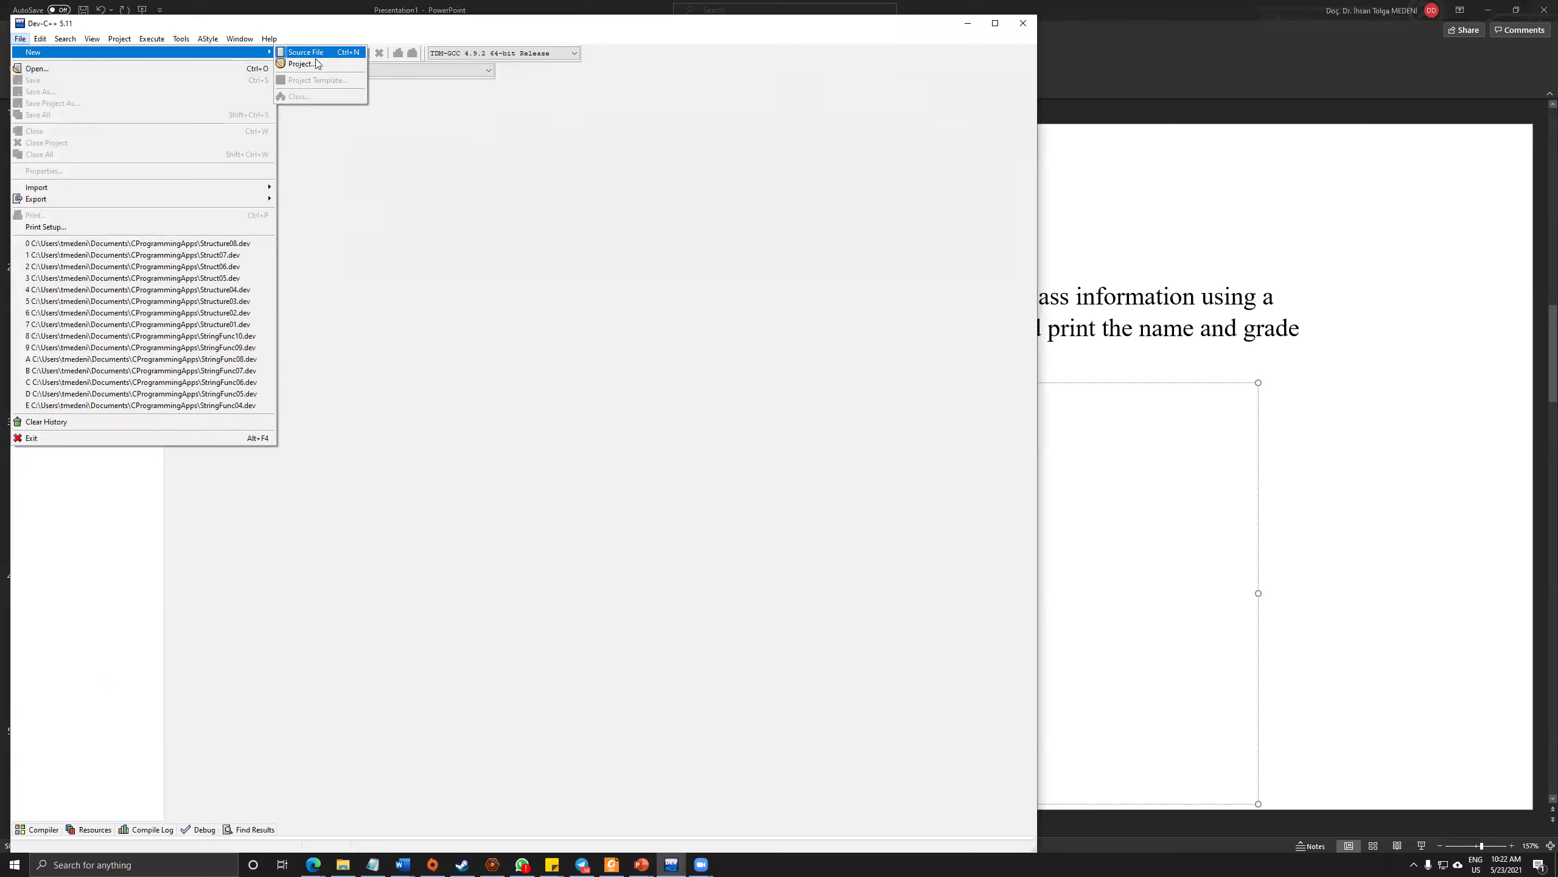
Create a new C console application project named StructureArray
left_click(315, 64)
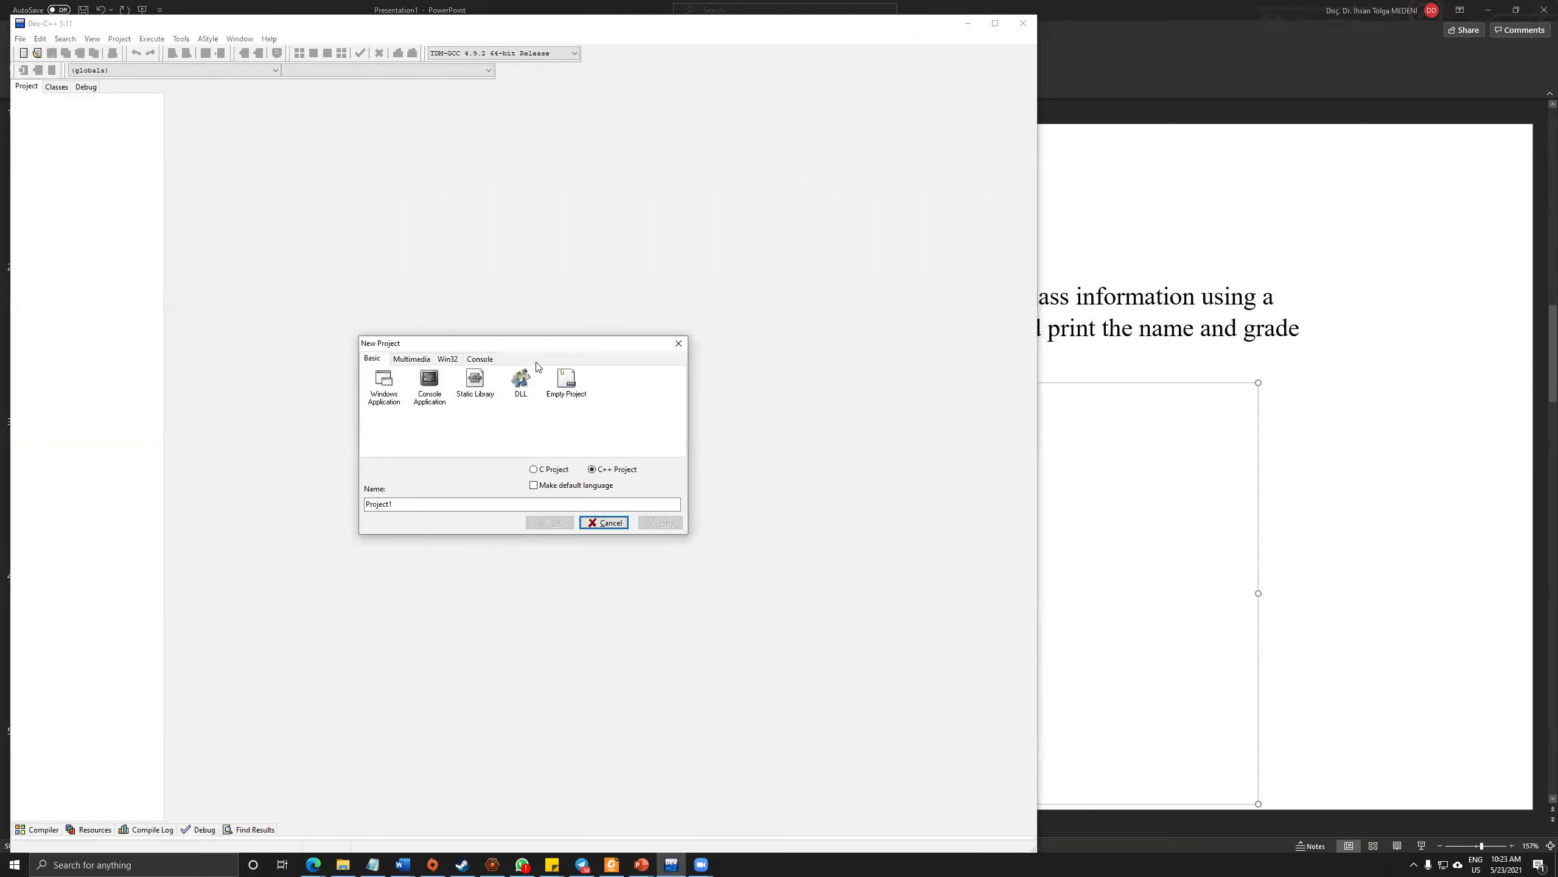
left_click(430, 381)
left_click(534, 470)
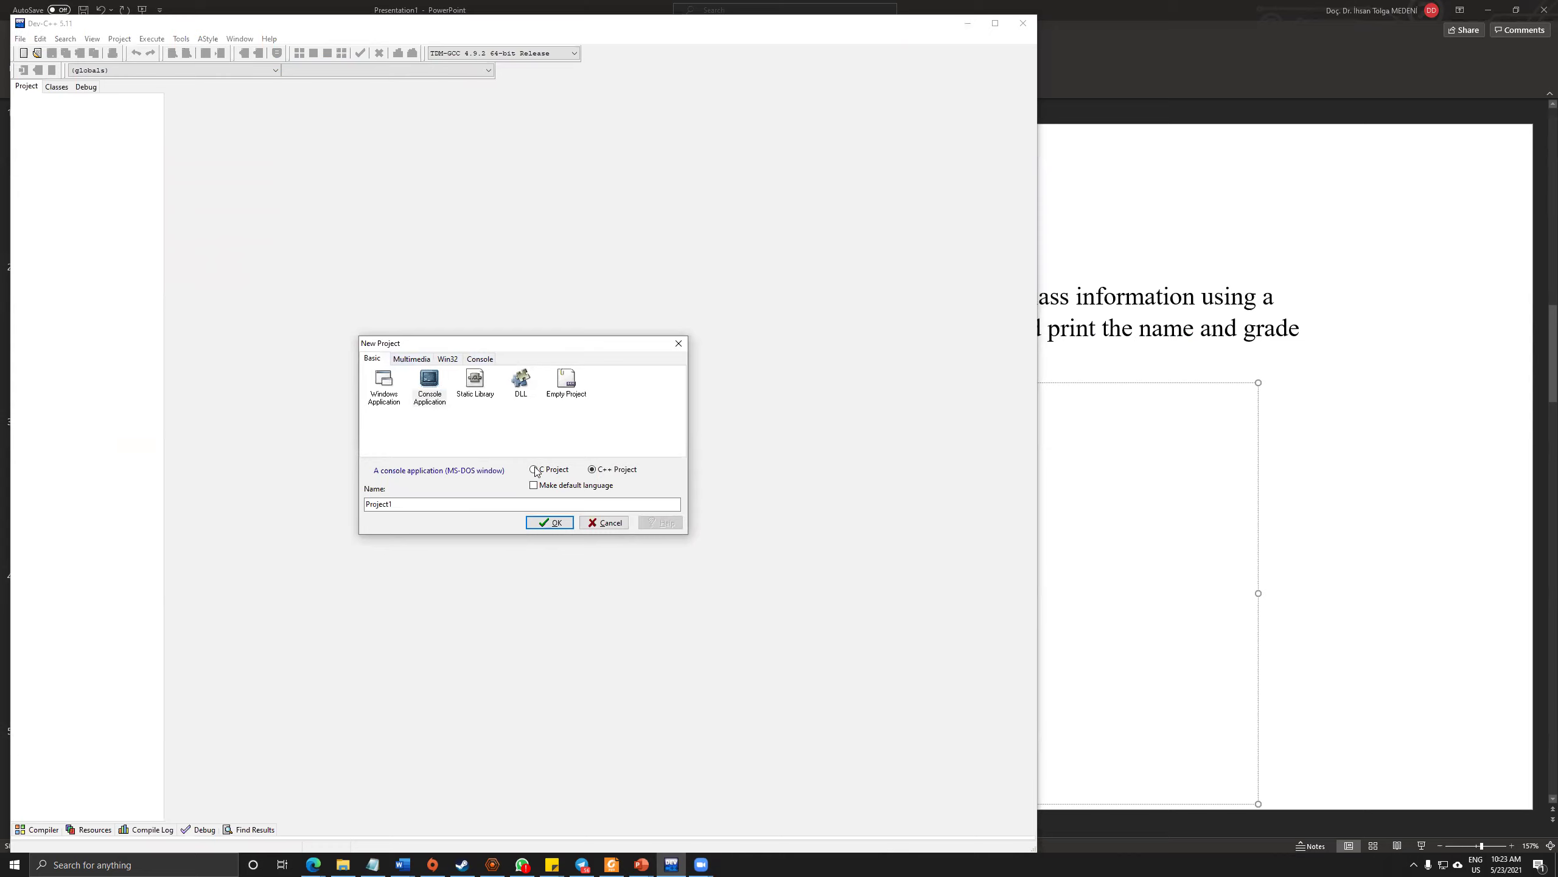
type("StructureArray")
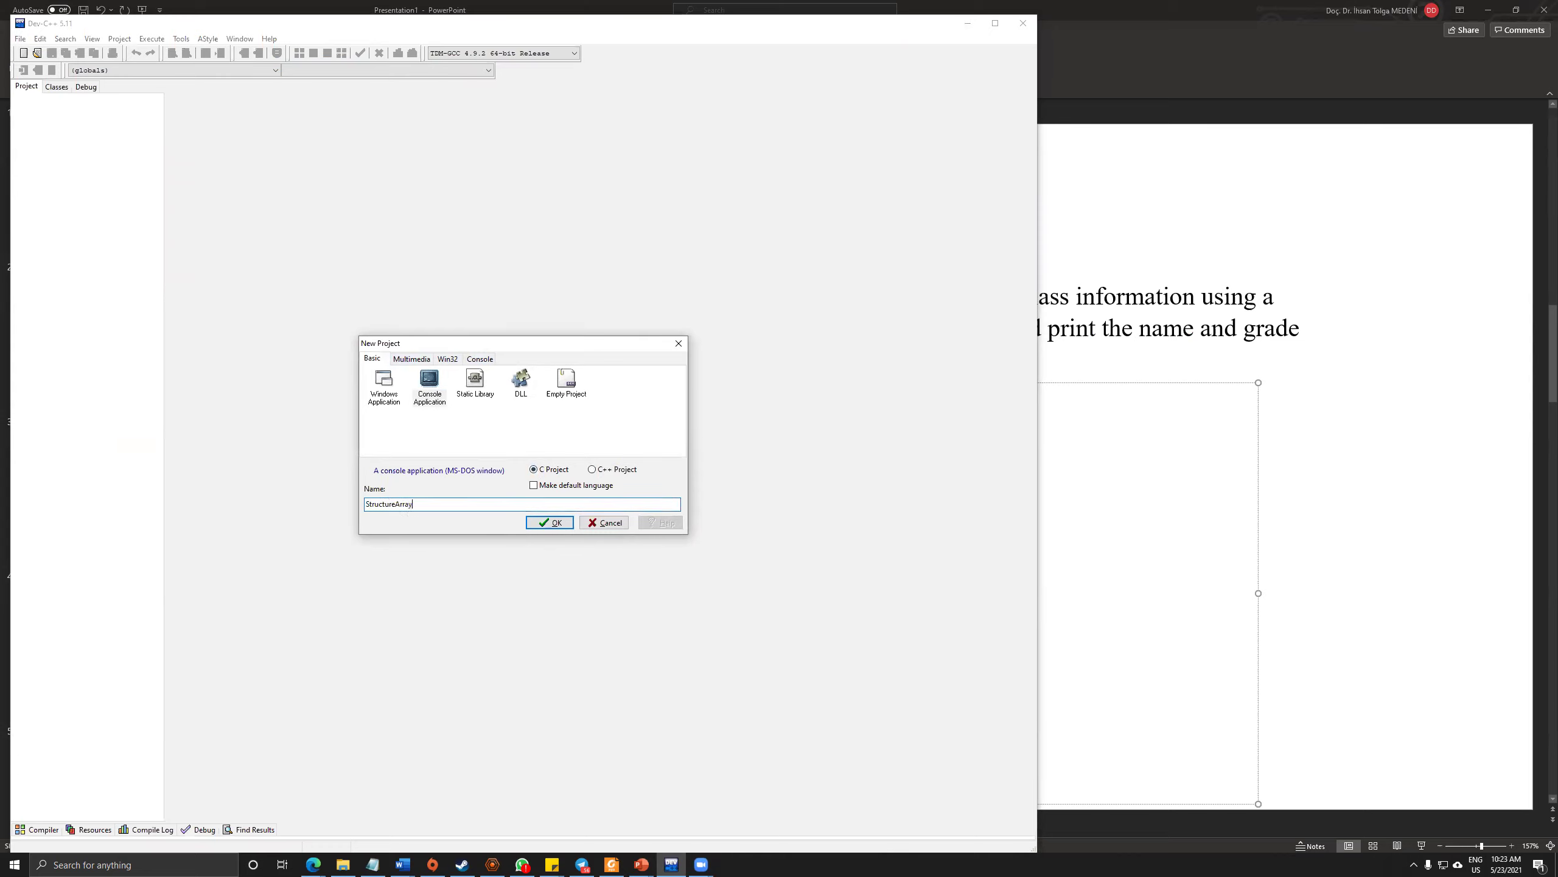
key("Return")
key("Return")
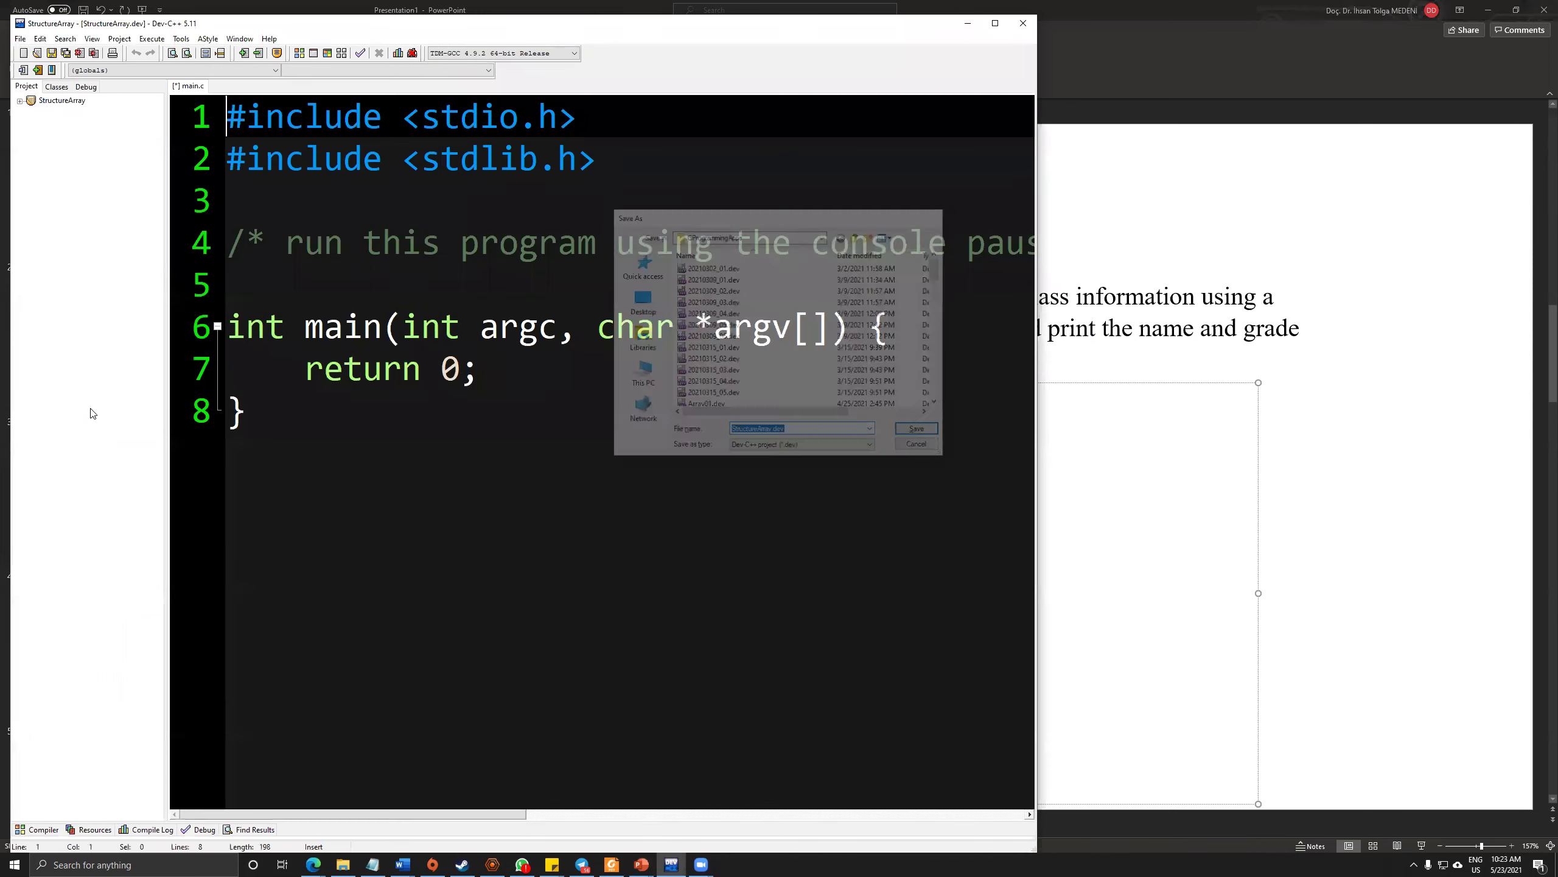
Replace main.c's default template with the copied slide code
left_click(419, 468)
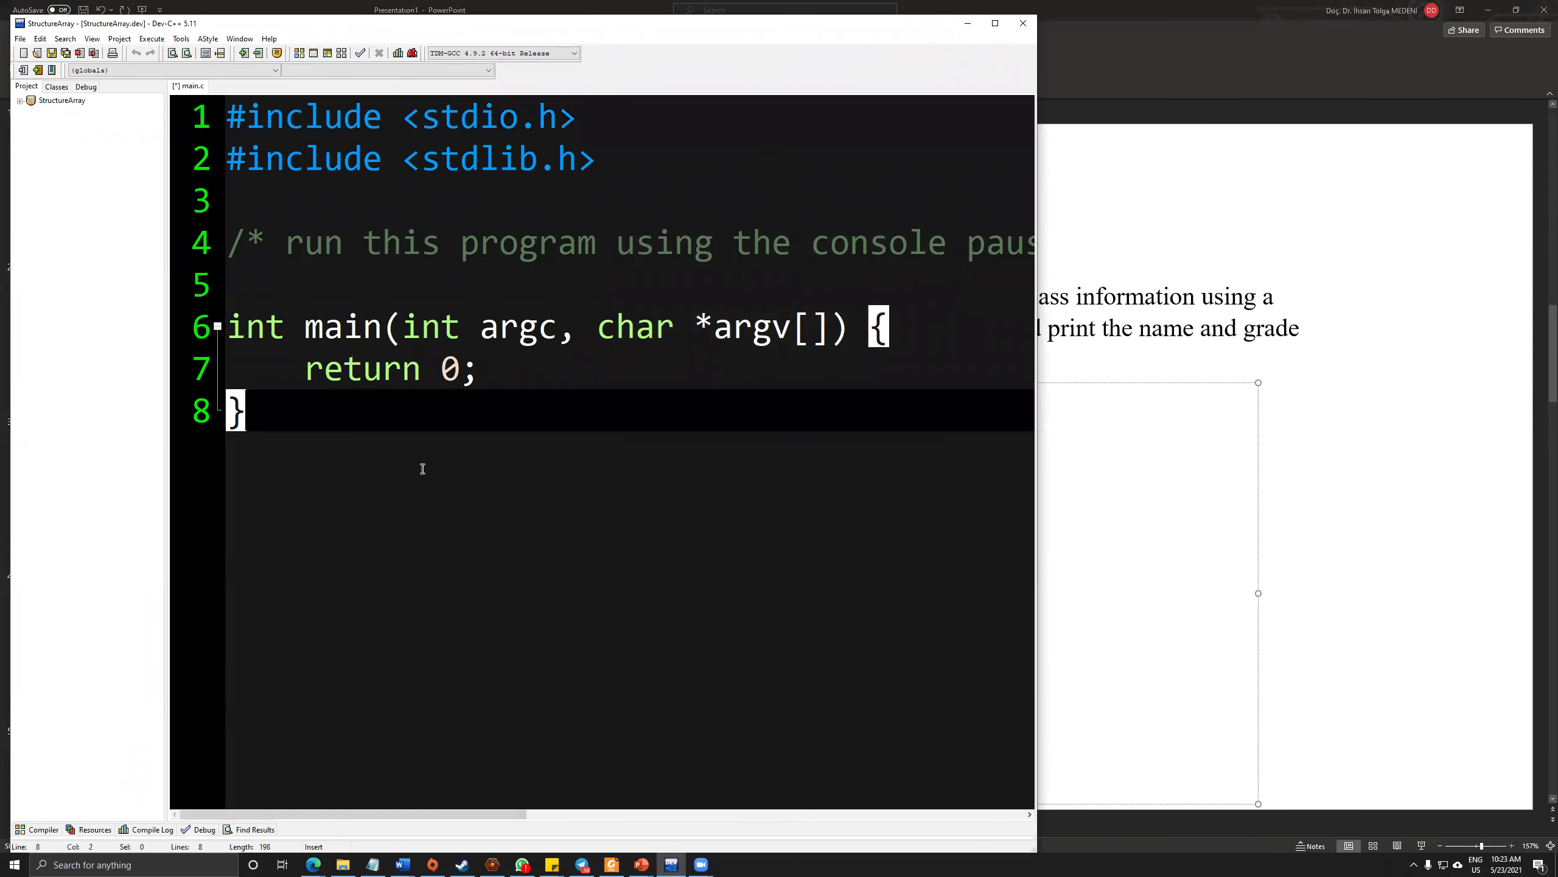
key("ctrl+a")
key("ctrl+v")
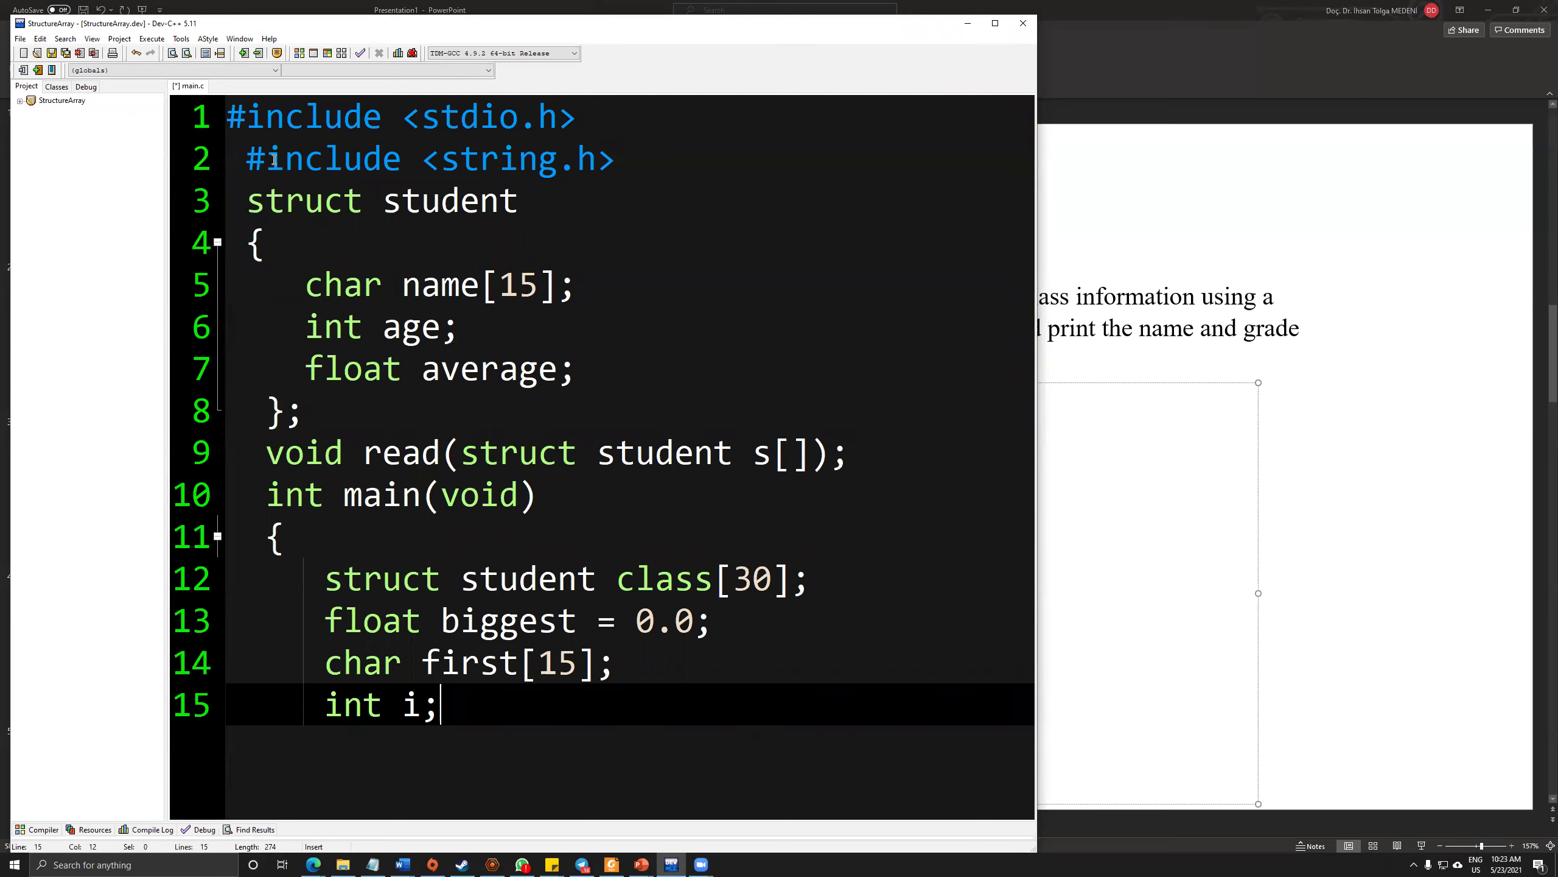
Remove the stray leading spaces before #include <string.h>, struct student and its closing brace
left_click(245, 159)
key("BackSpace")
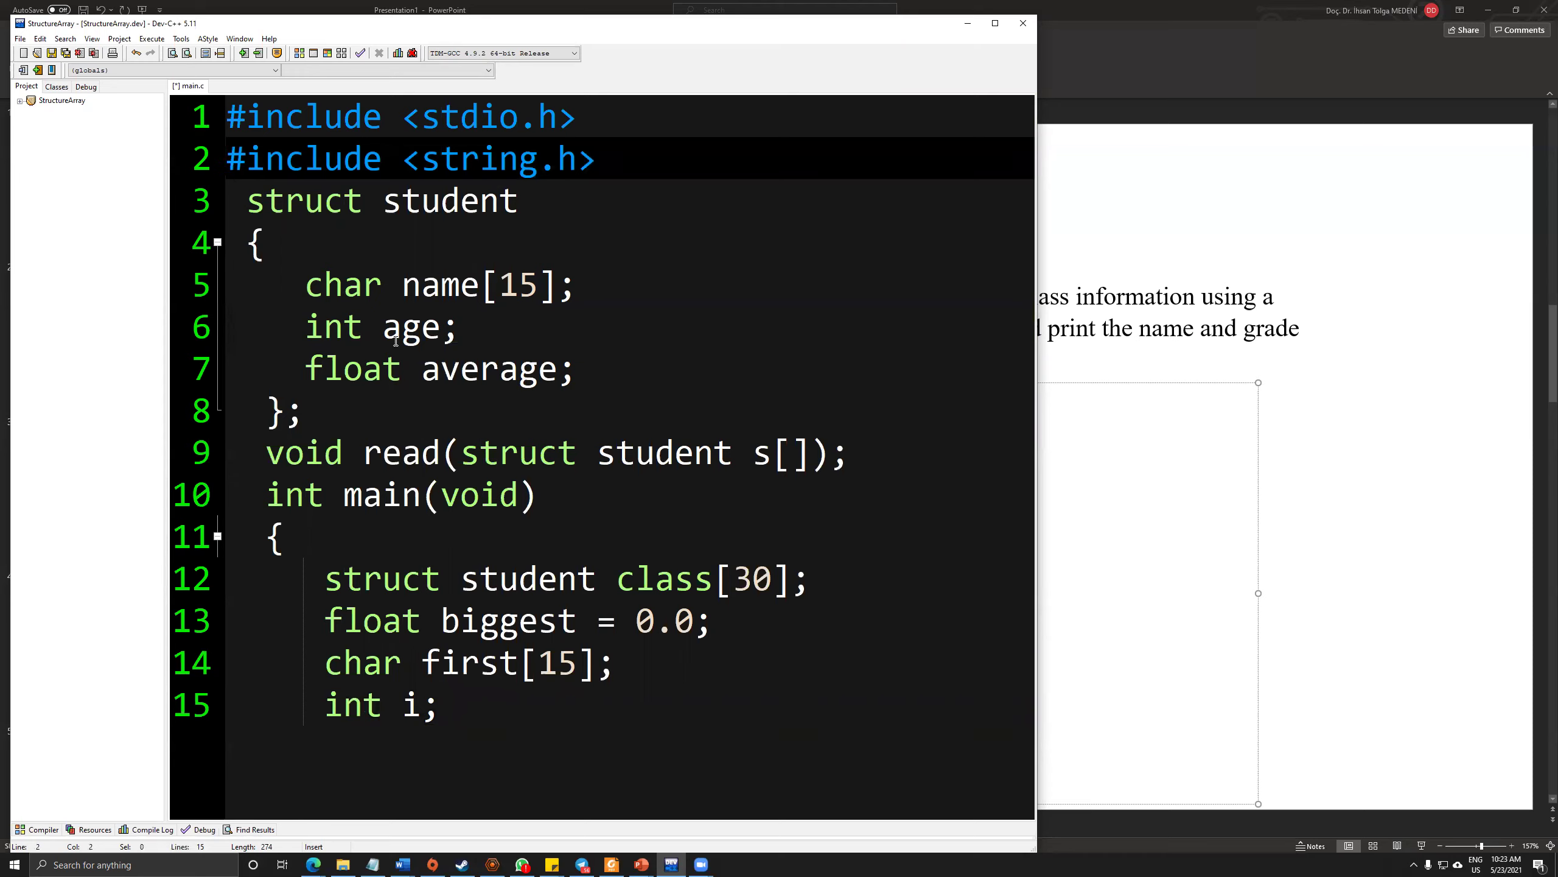
key("Down")
key("Delete")
key("Down")
key("Down")
key("Down")
key("Down")
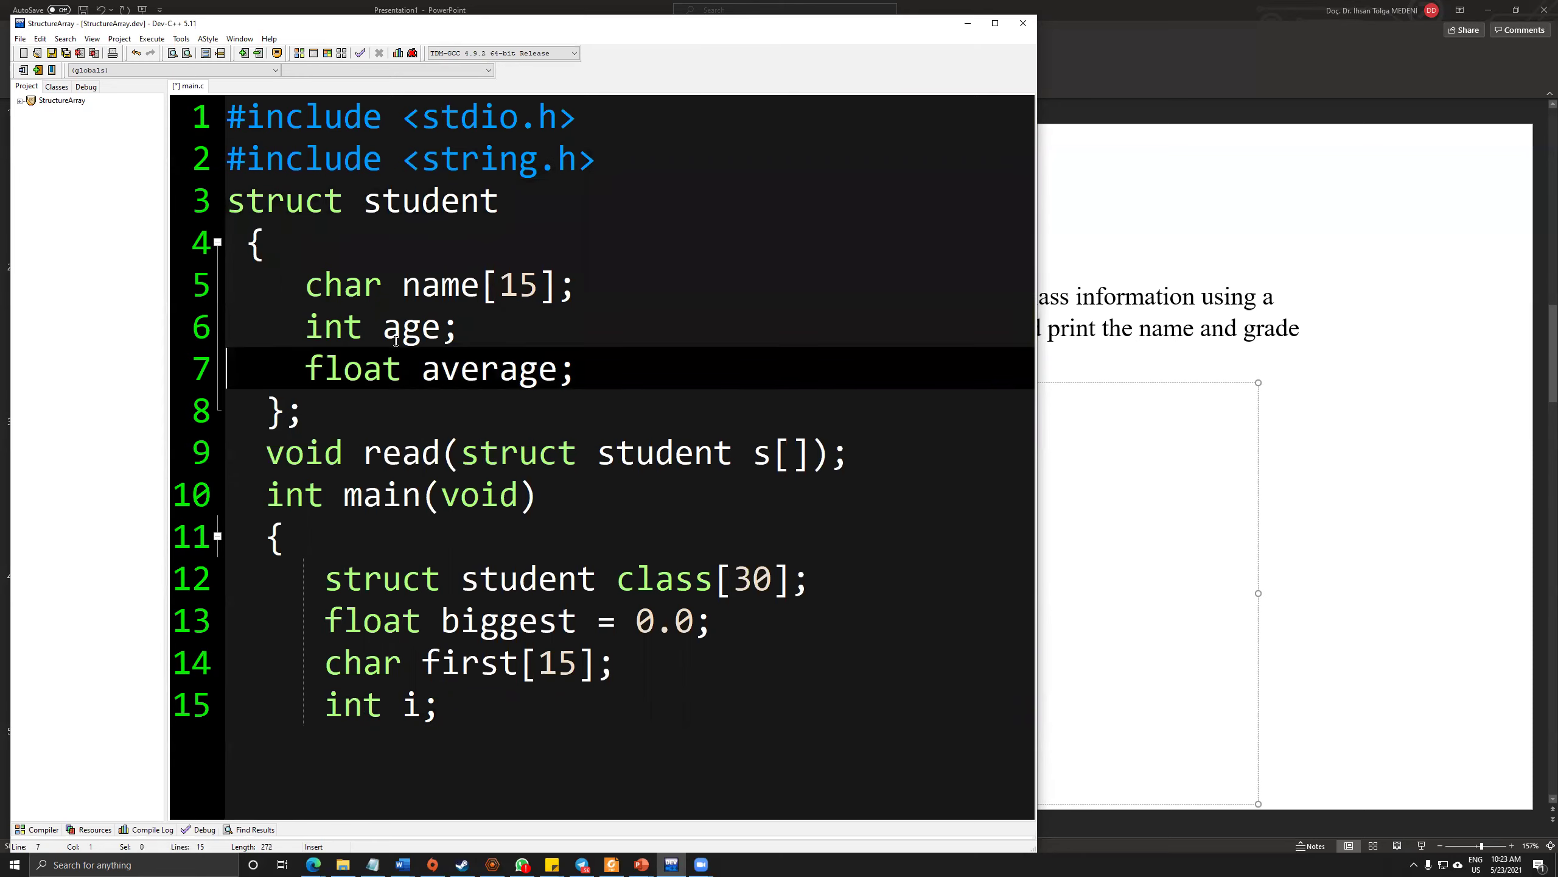
key("Down")
key("Delete")
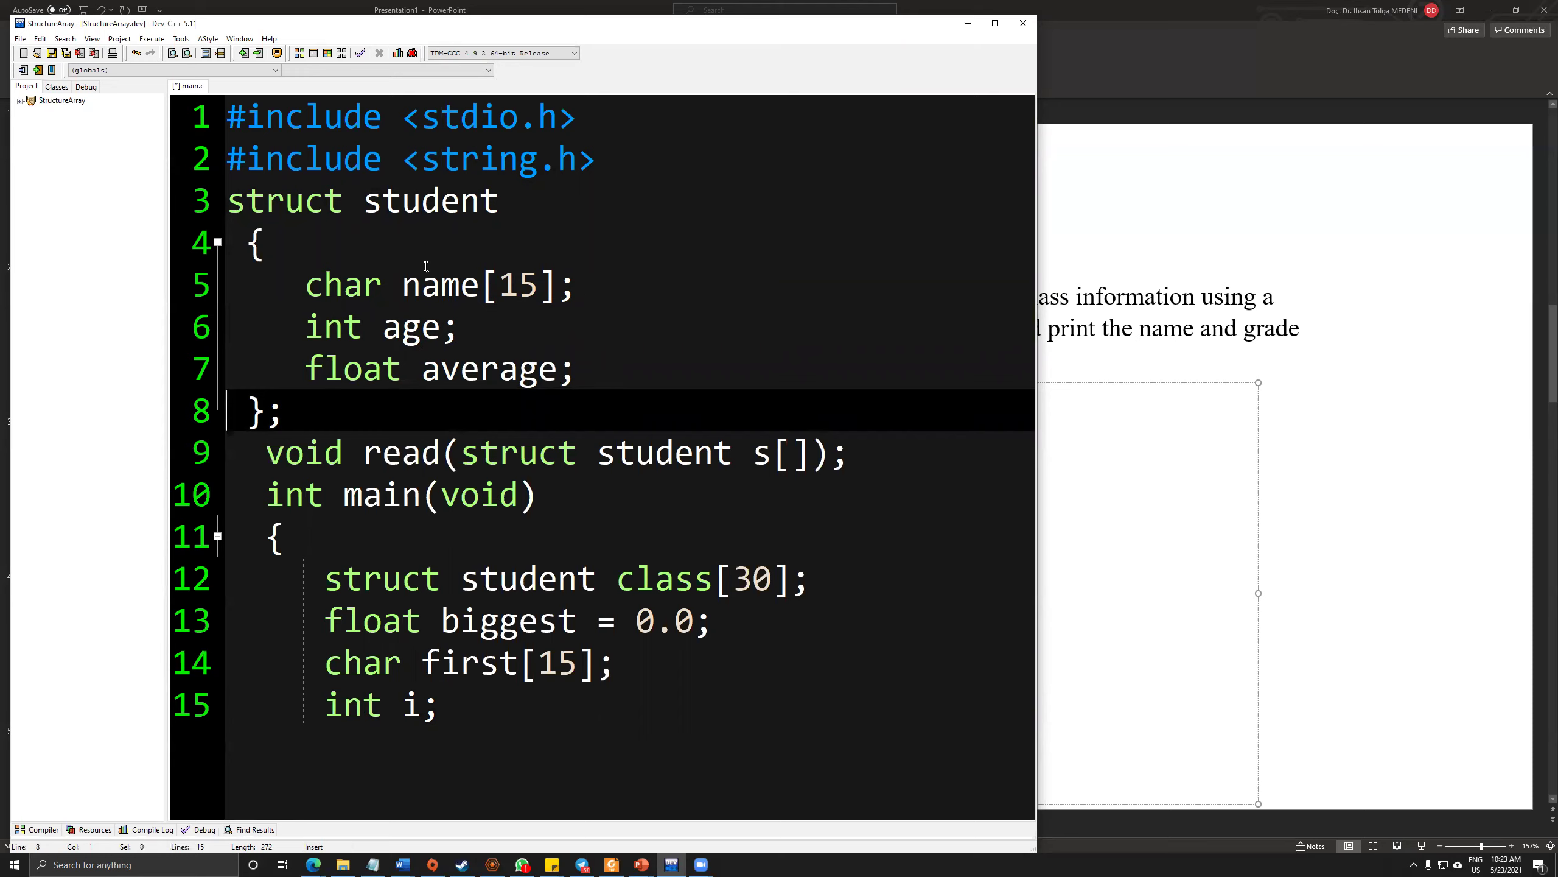
Left-align void read and int main(void), add a blank line above main, and return to PowerPoint
left_click(268, 453)
key("BackSpace")
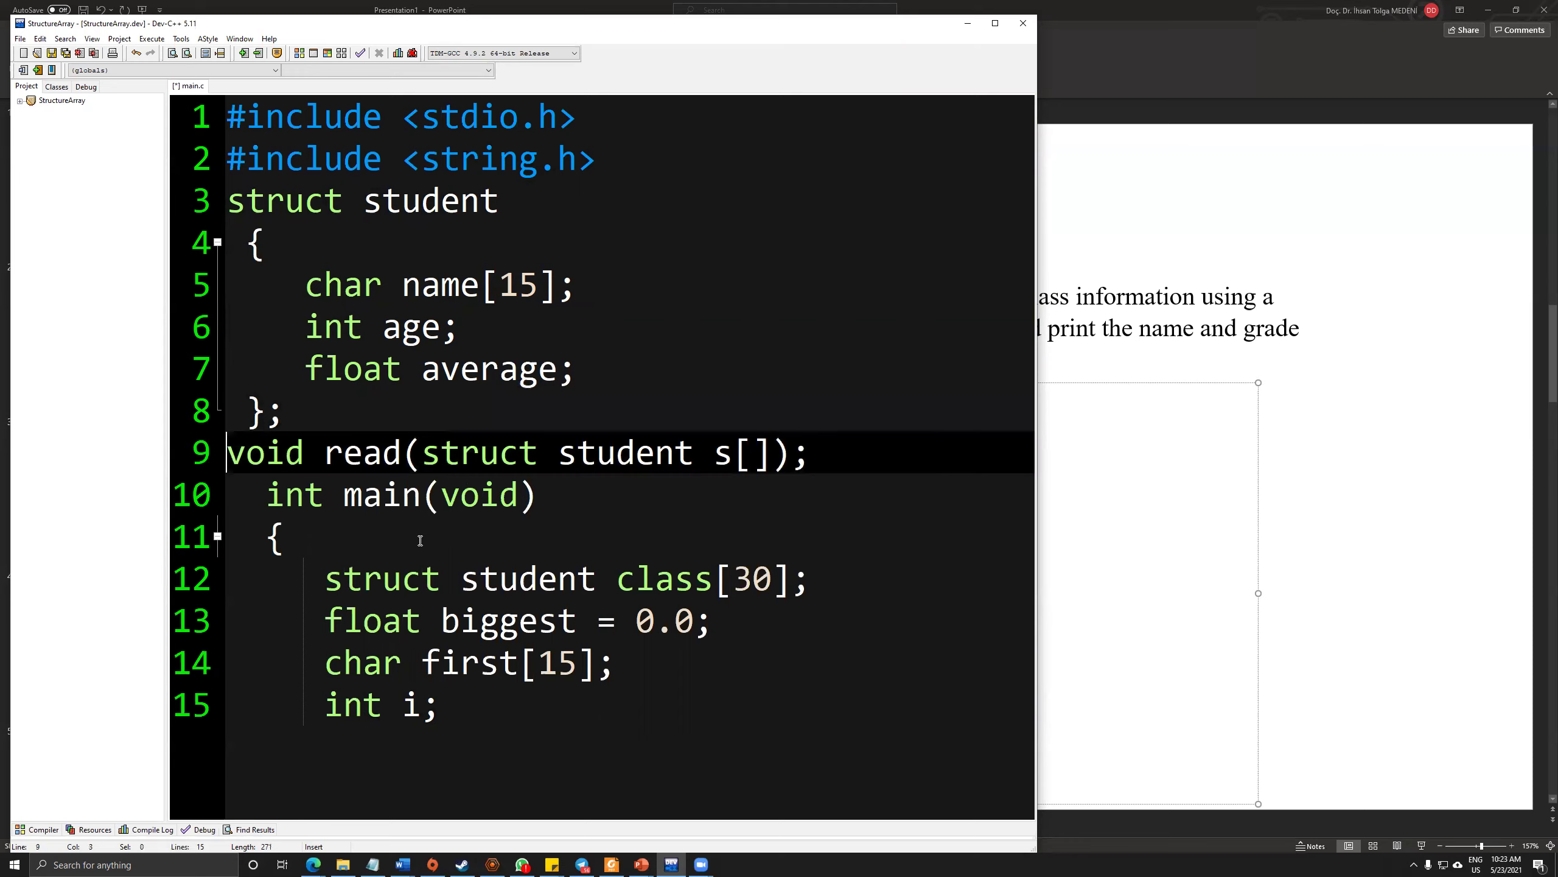
key("Down")
key("Home")
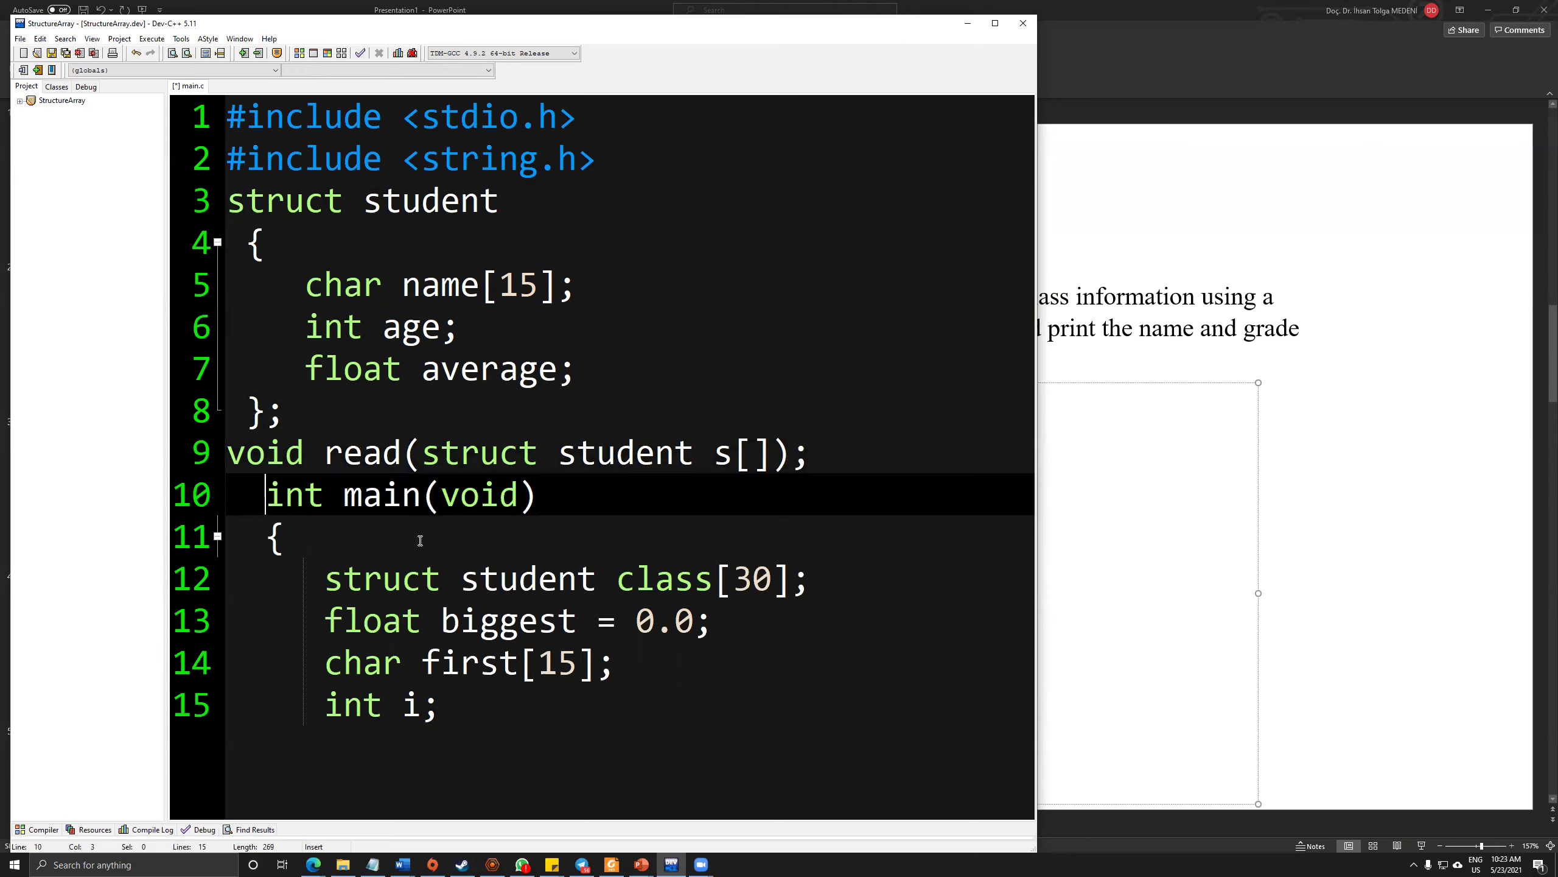
key("BackSpace")
key("BackSpace")
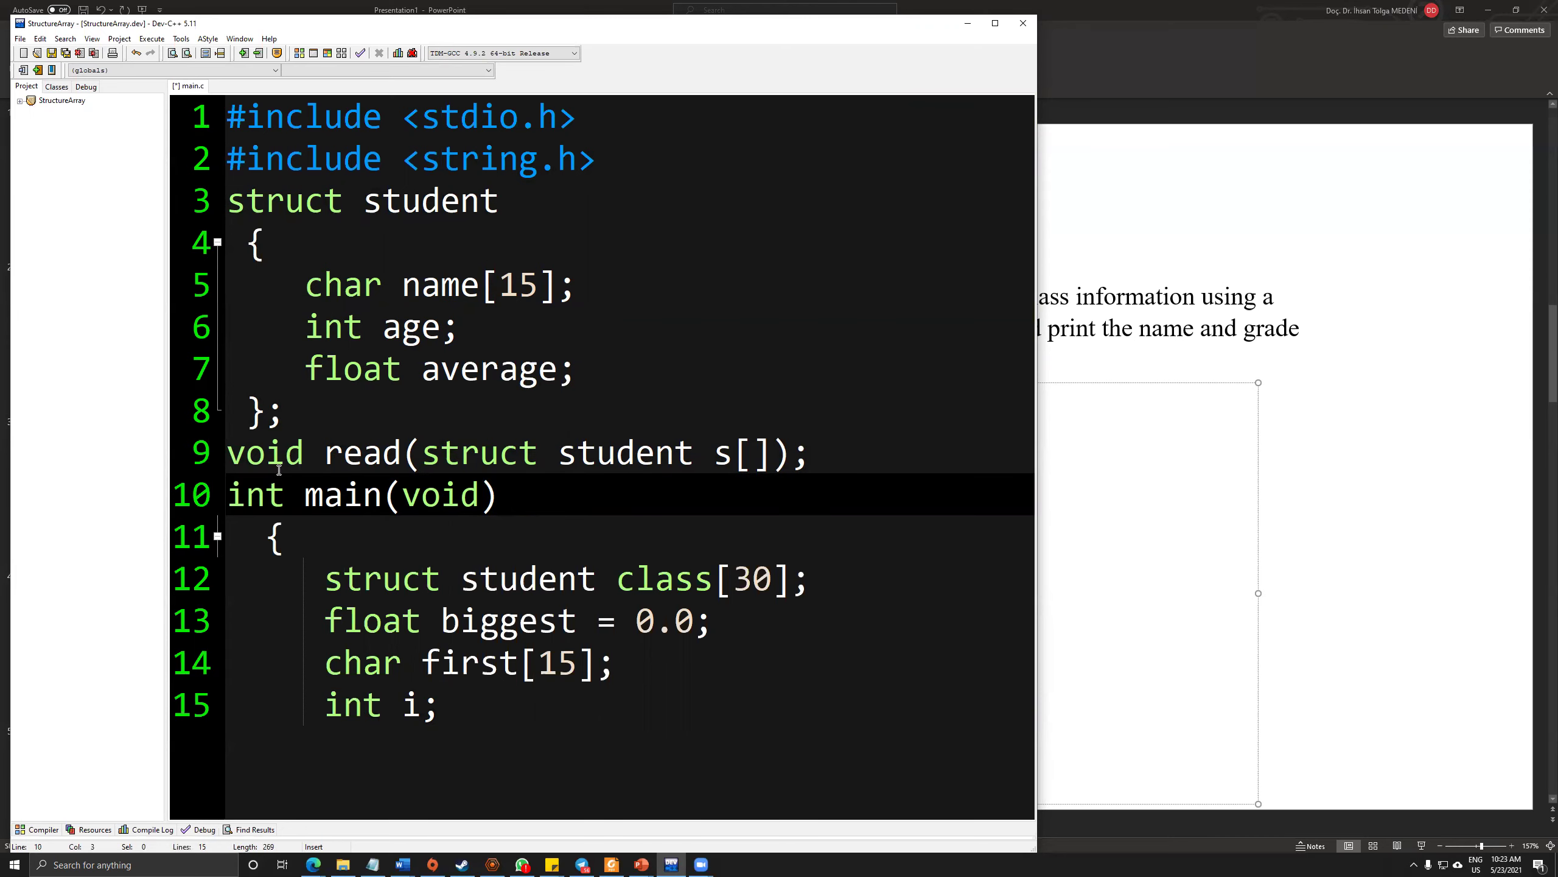
key("Return")
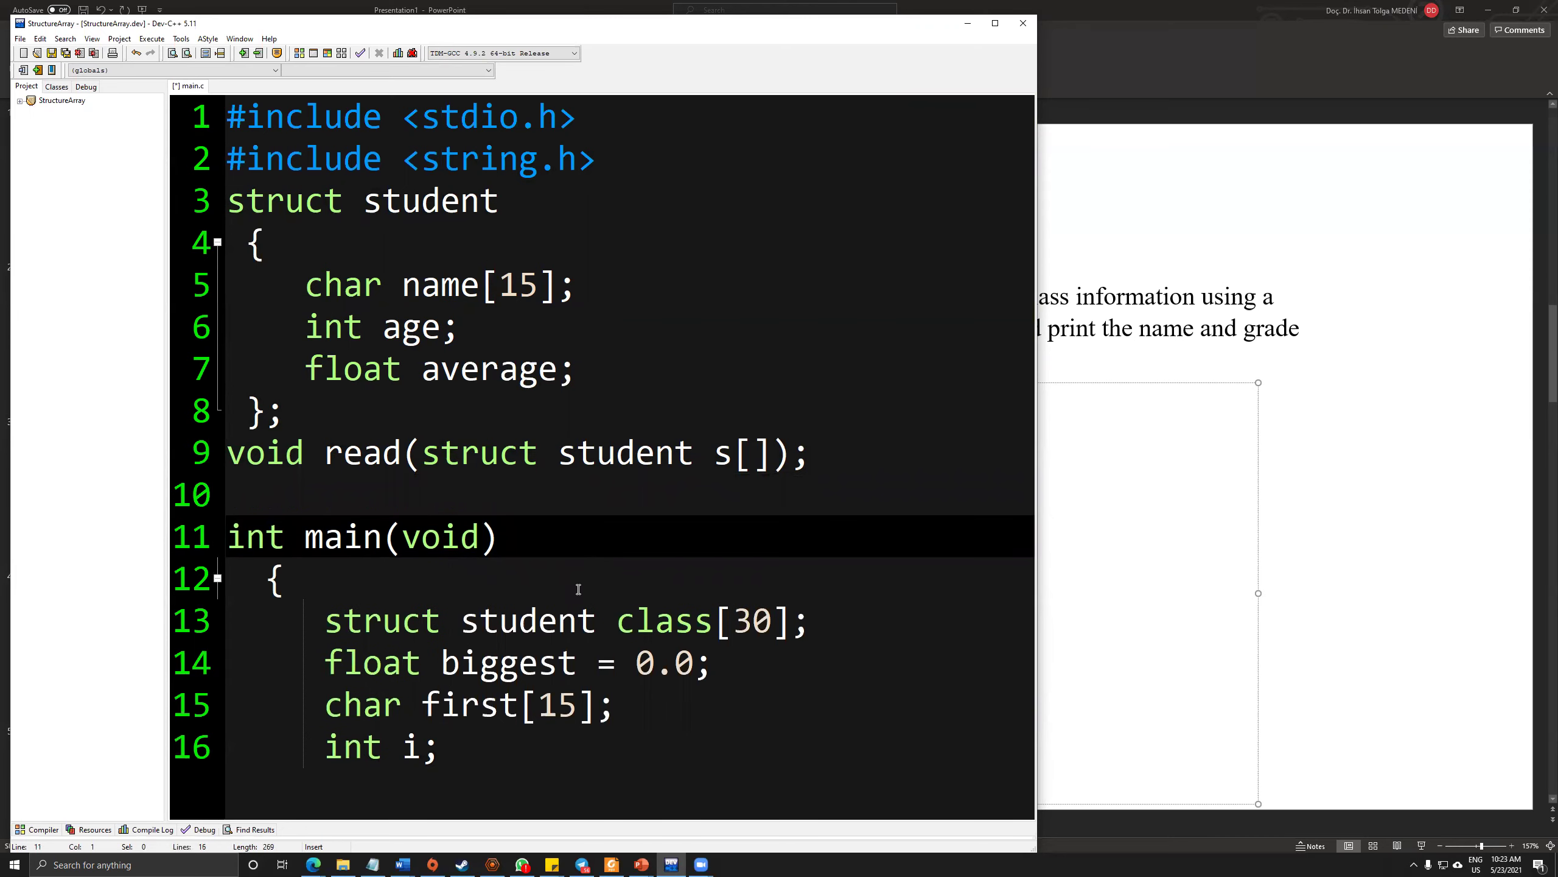
key("alt+Tab")
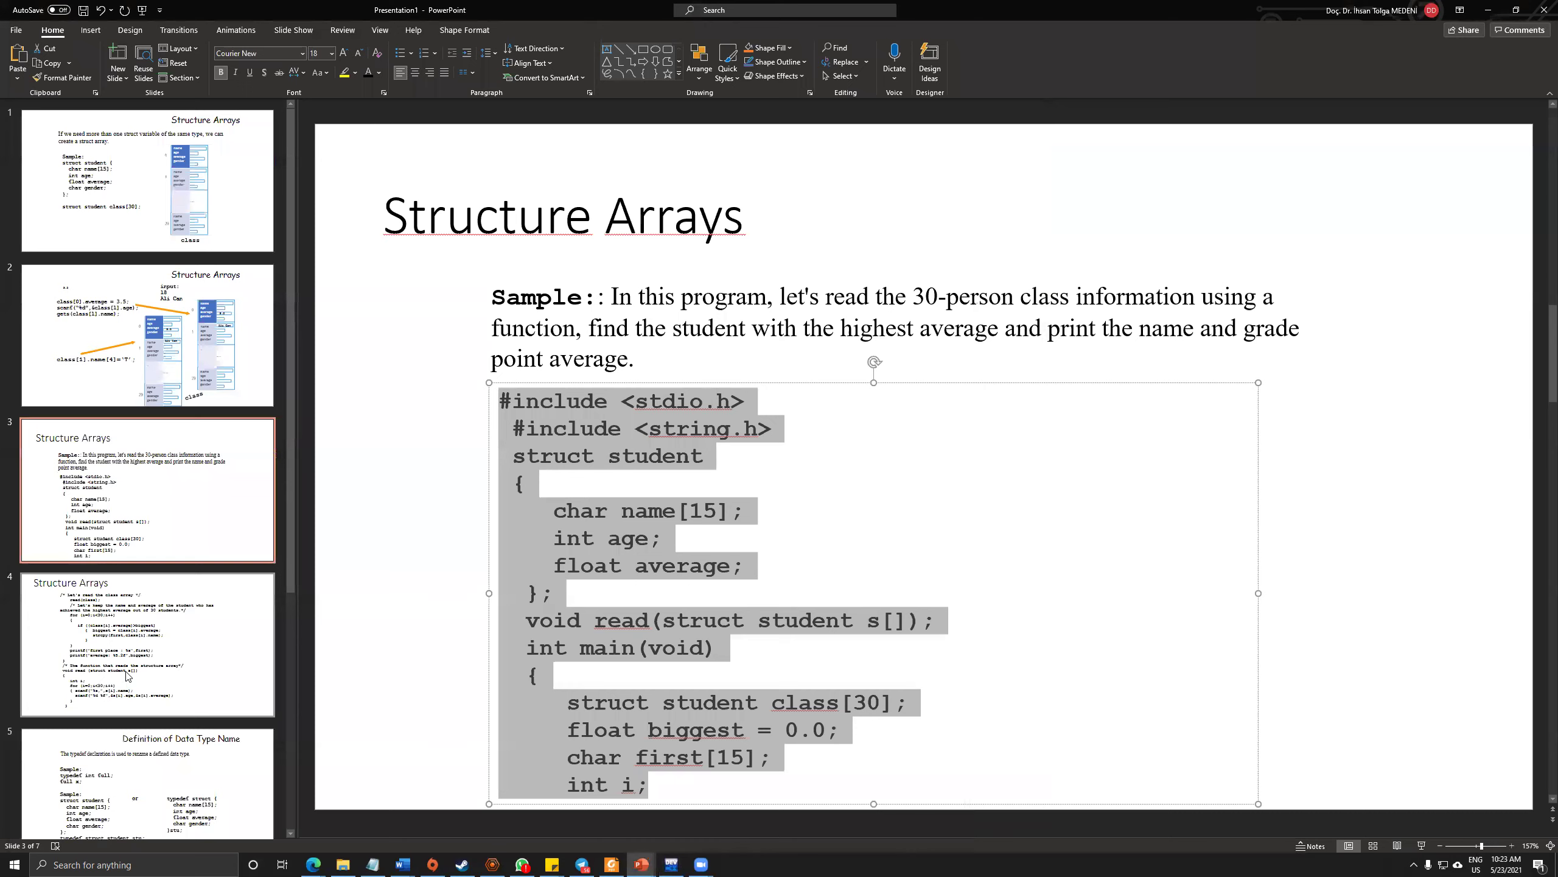
scroll(765, 605, "down", 1)
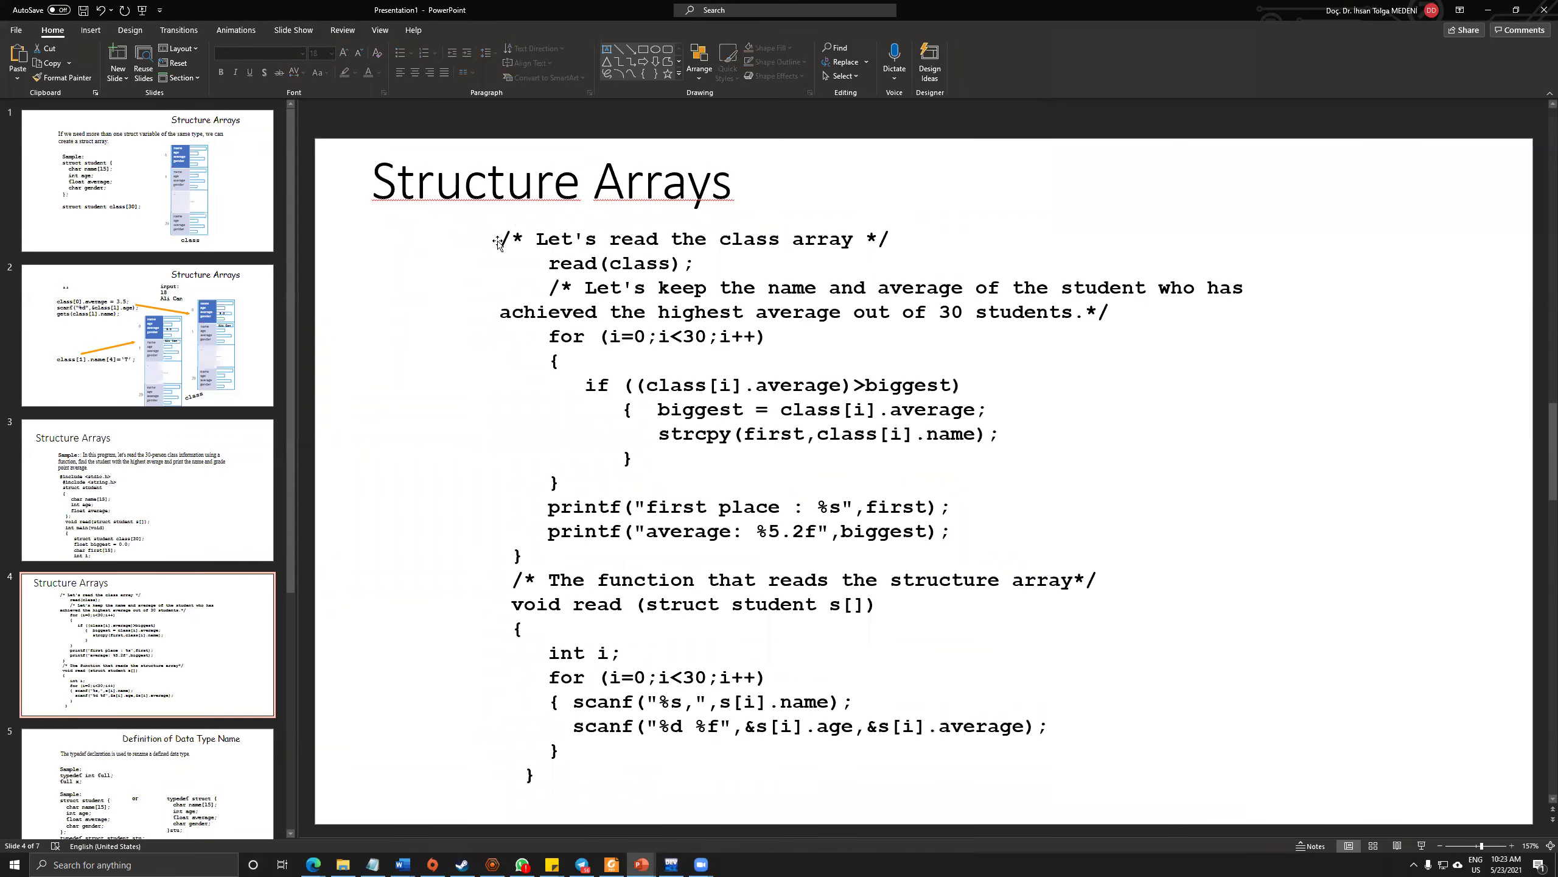
Select all of slide 4's remaining code and go back to Dev-C++
left_click_drag(498, 241, 487, 226)
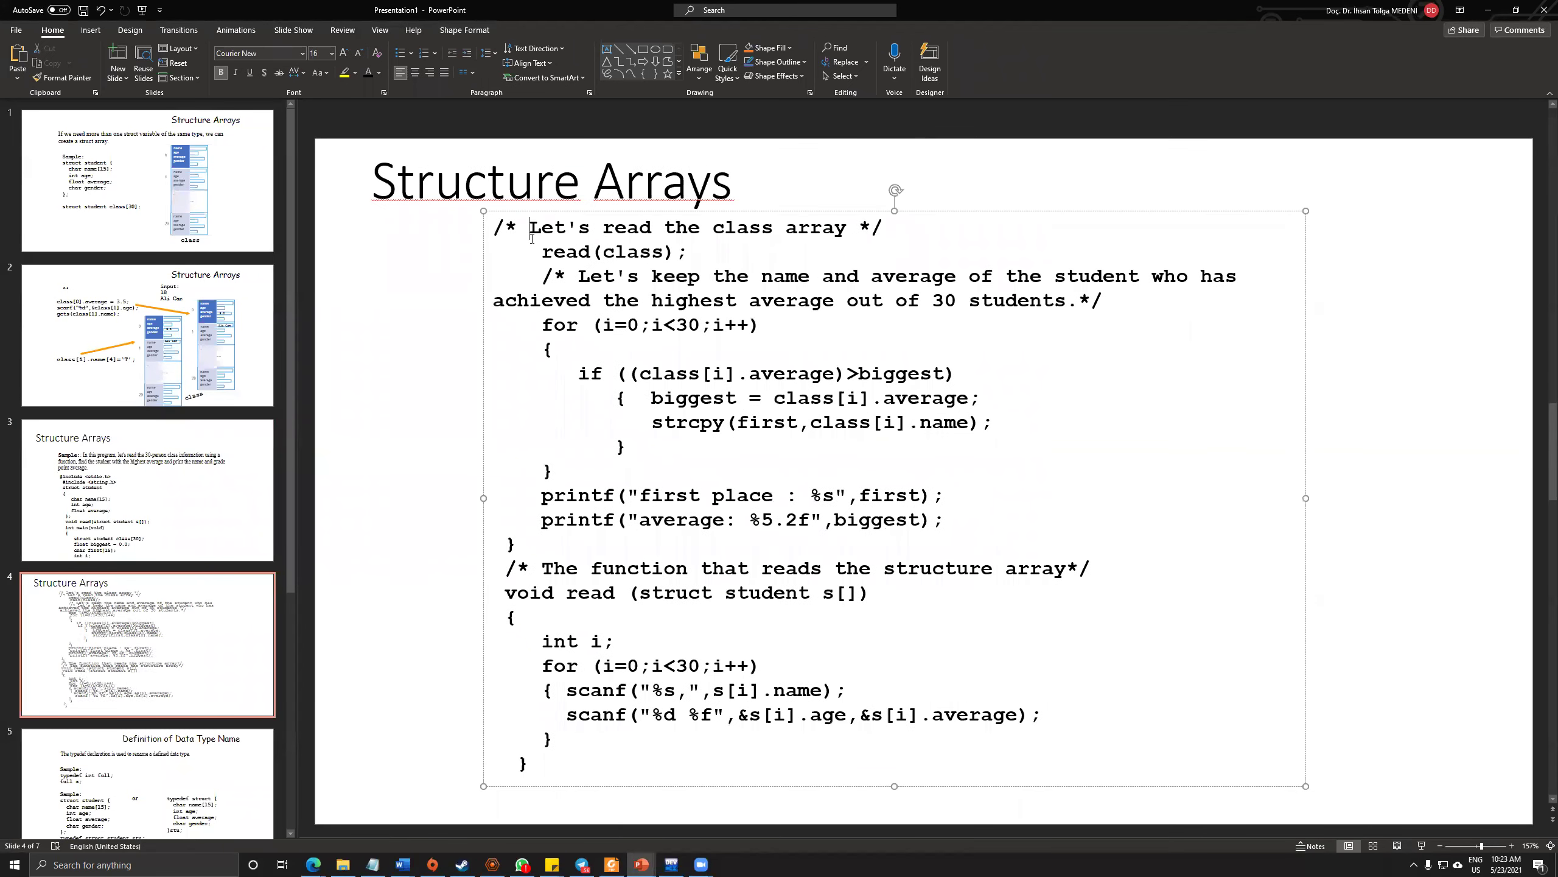
key("ctrl+a")
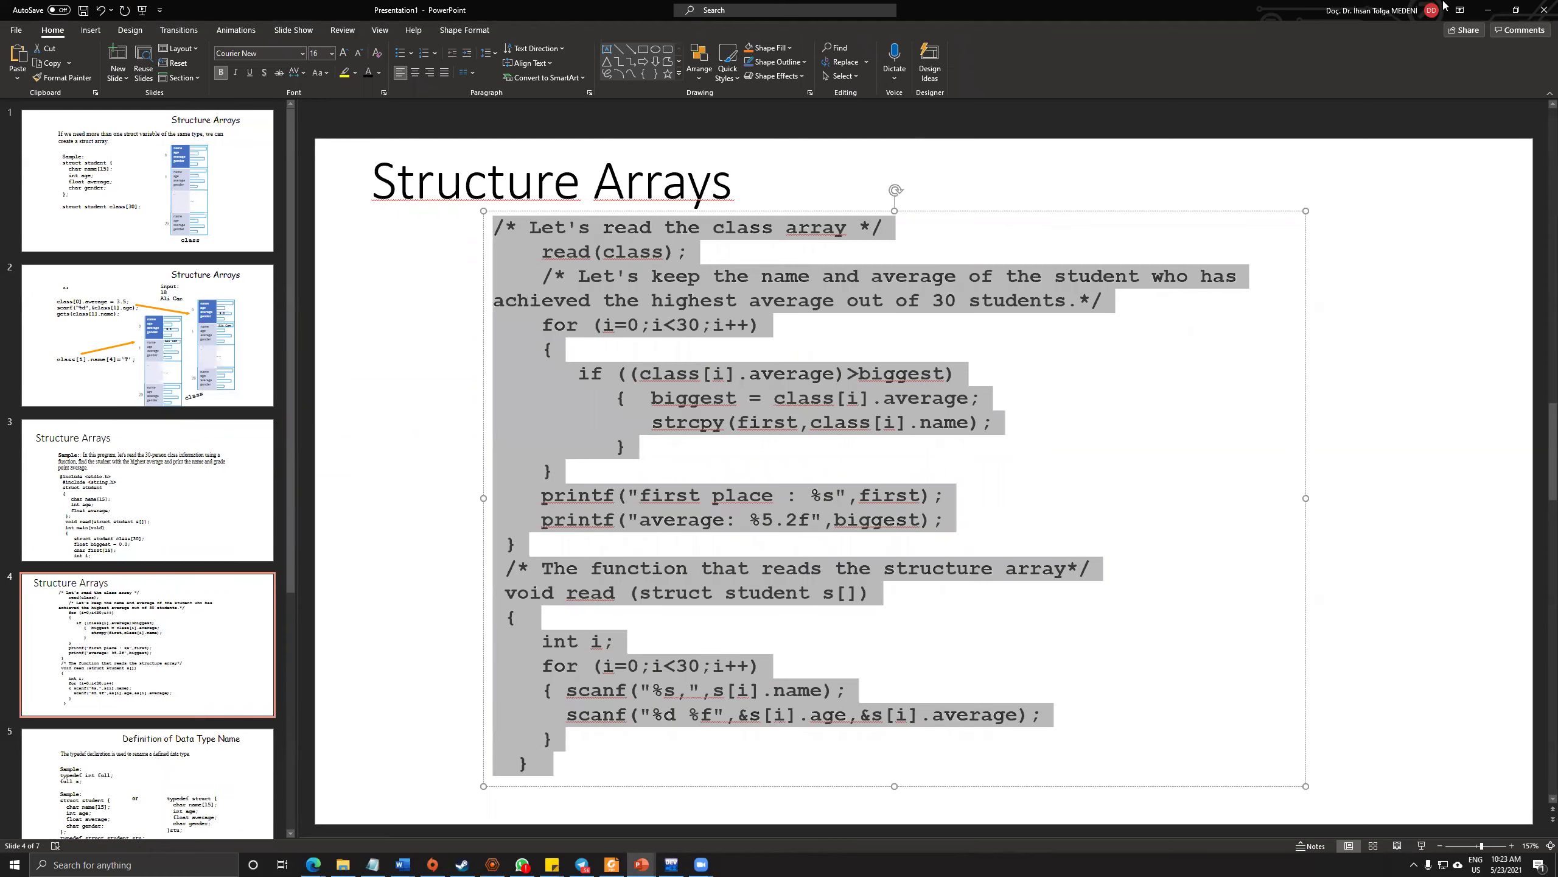
key("alt+Tab")
Paste the rest of the program after int i; and review it back up to struct student
left_click(463, 751)
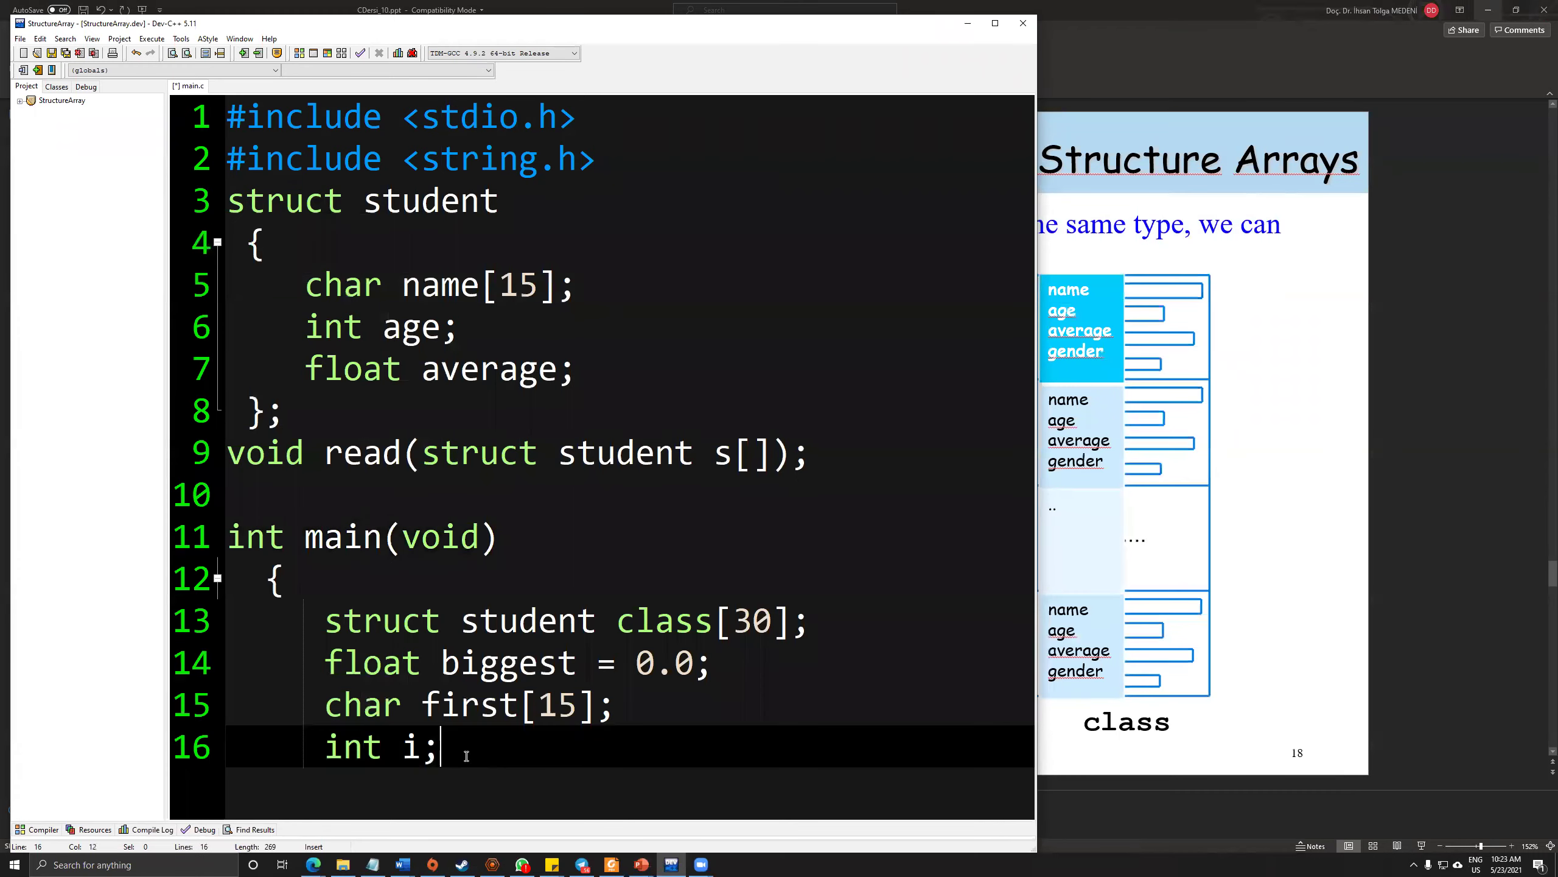
key("Return")
key("Return")
key("ctrl+v")
key("Up")
key("Up")
key("Up")
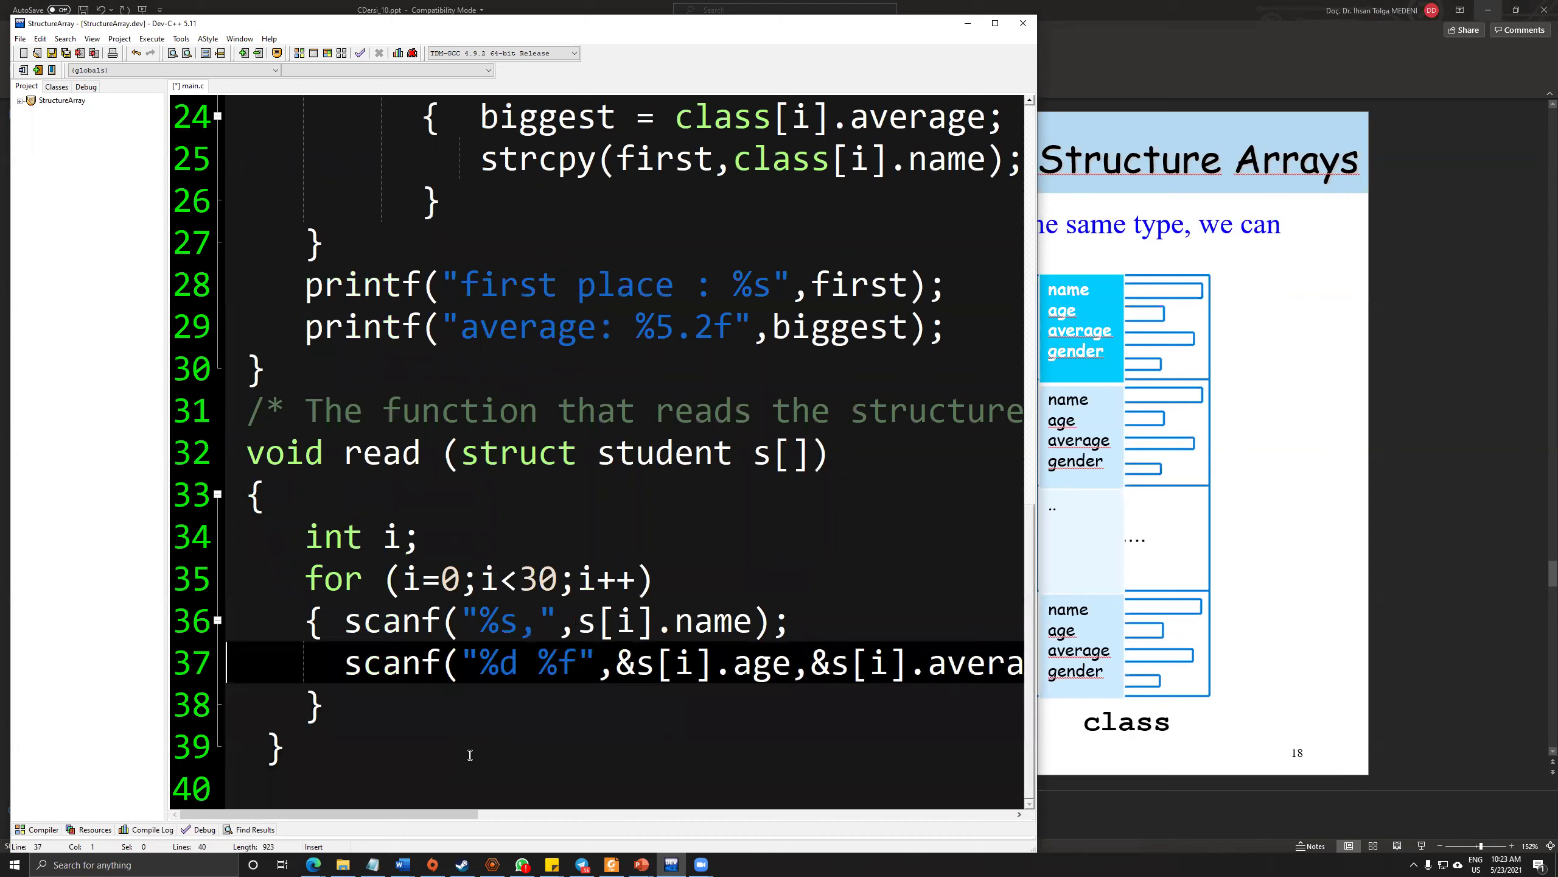
key("Up")
key("Up")
key("Up")
scroll(532, 714, "up", 3)
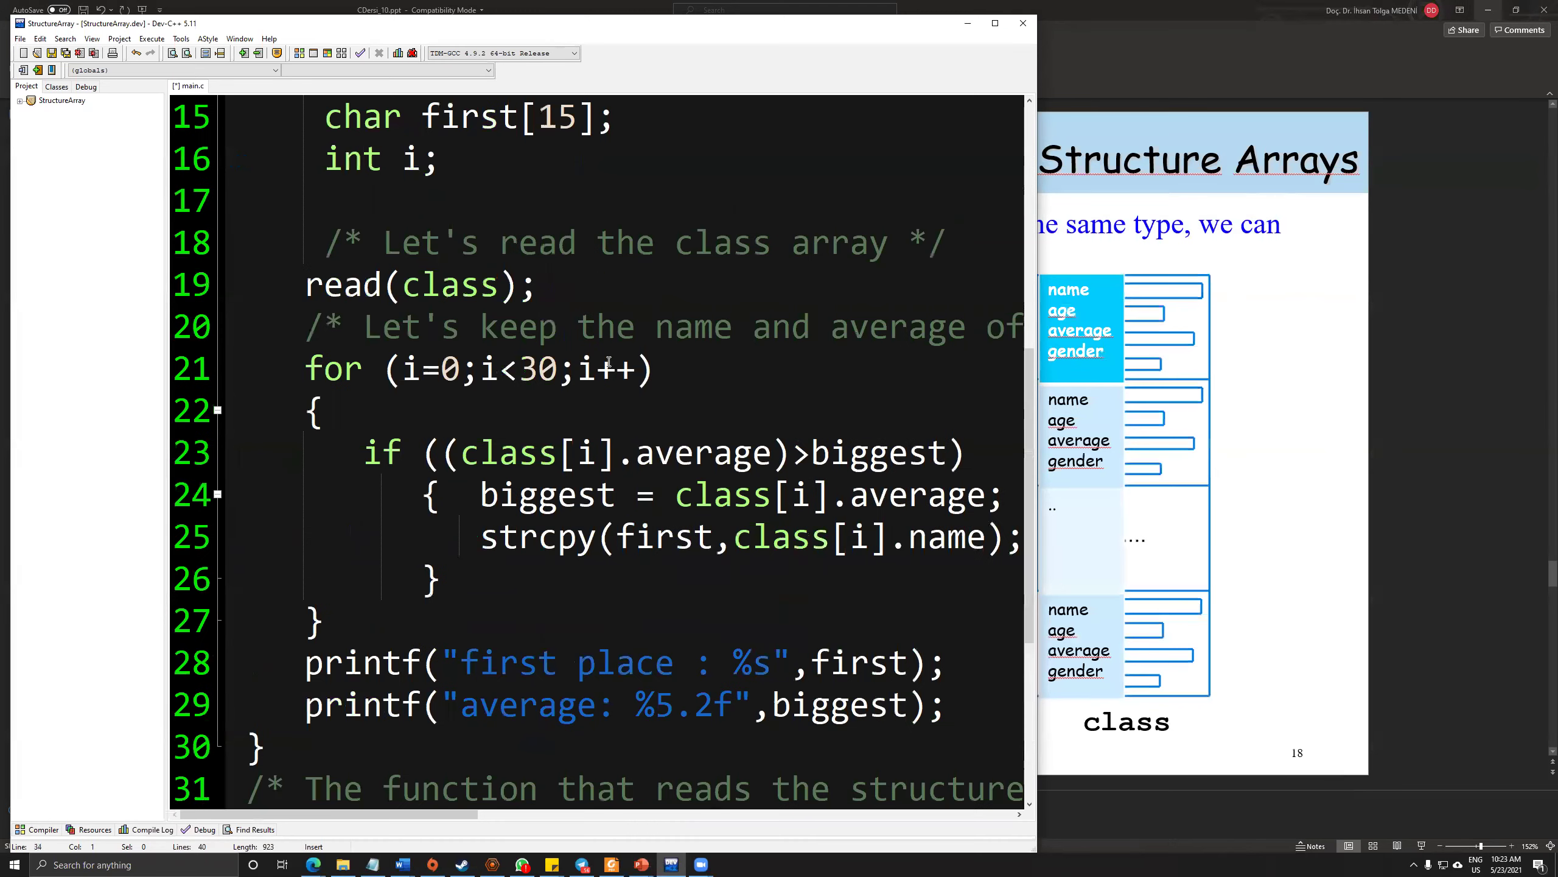
scroll(607, 362, "up", 3)
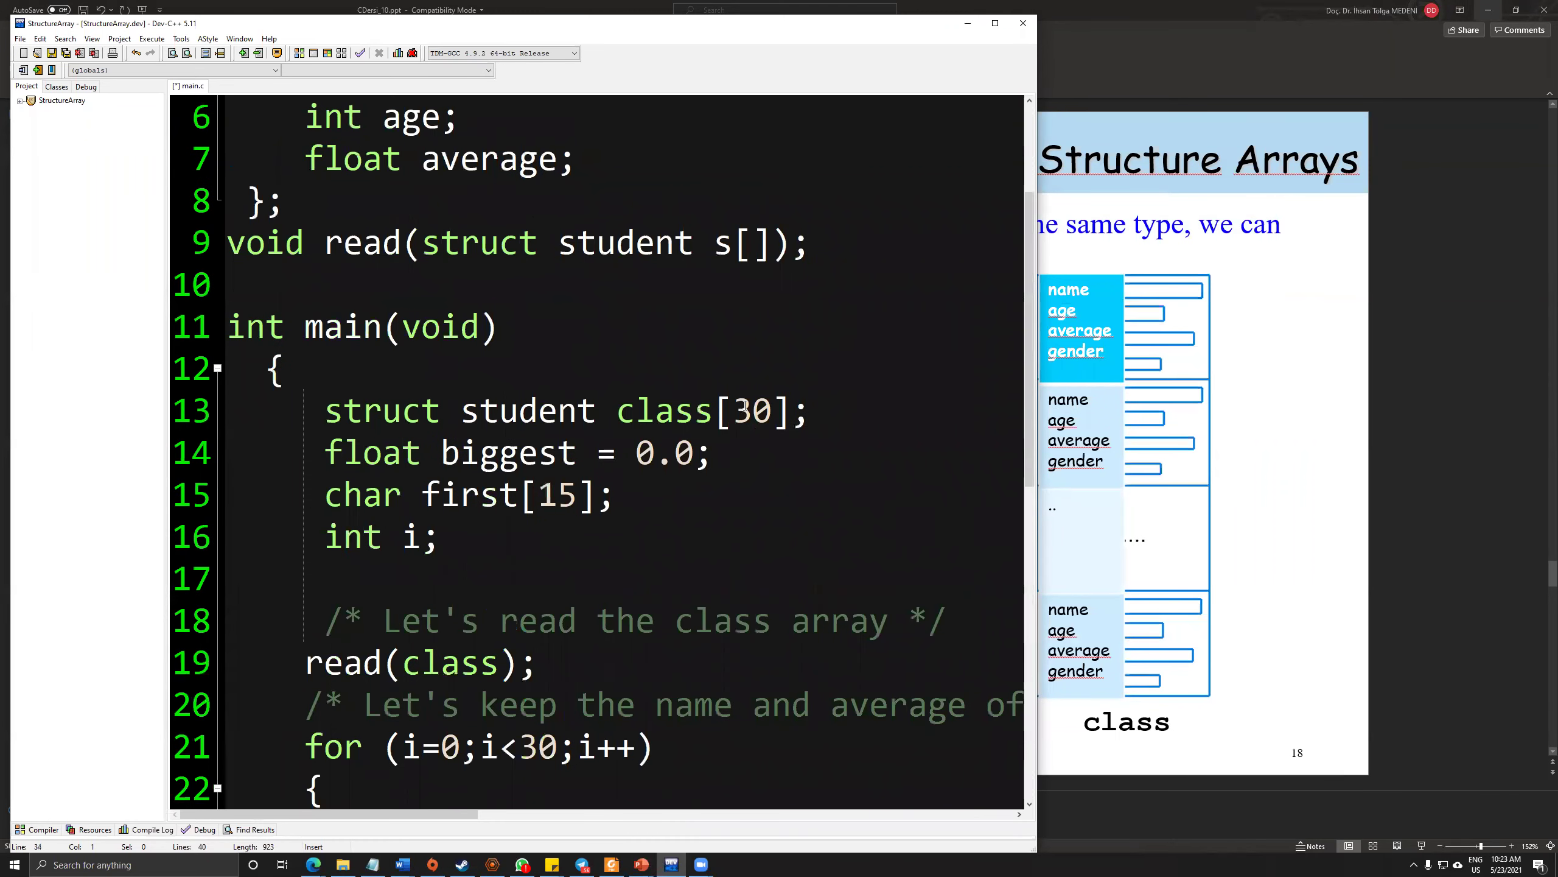
left_click_drag(603, 410, 335, 423)
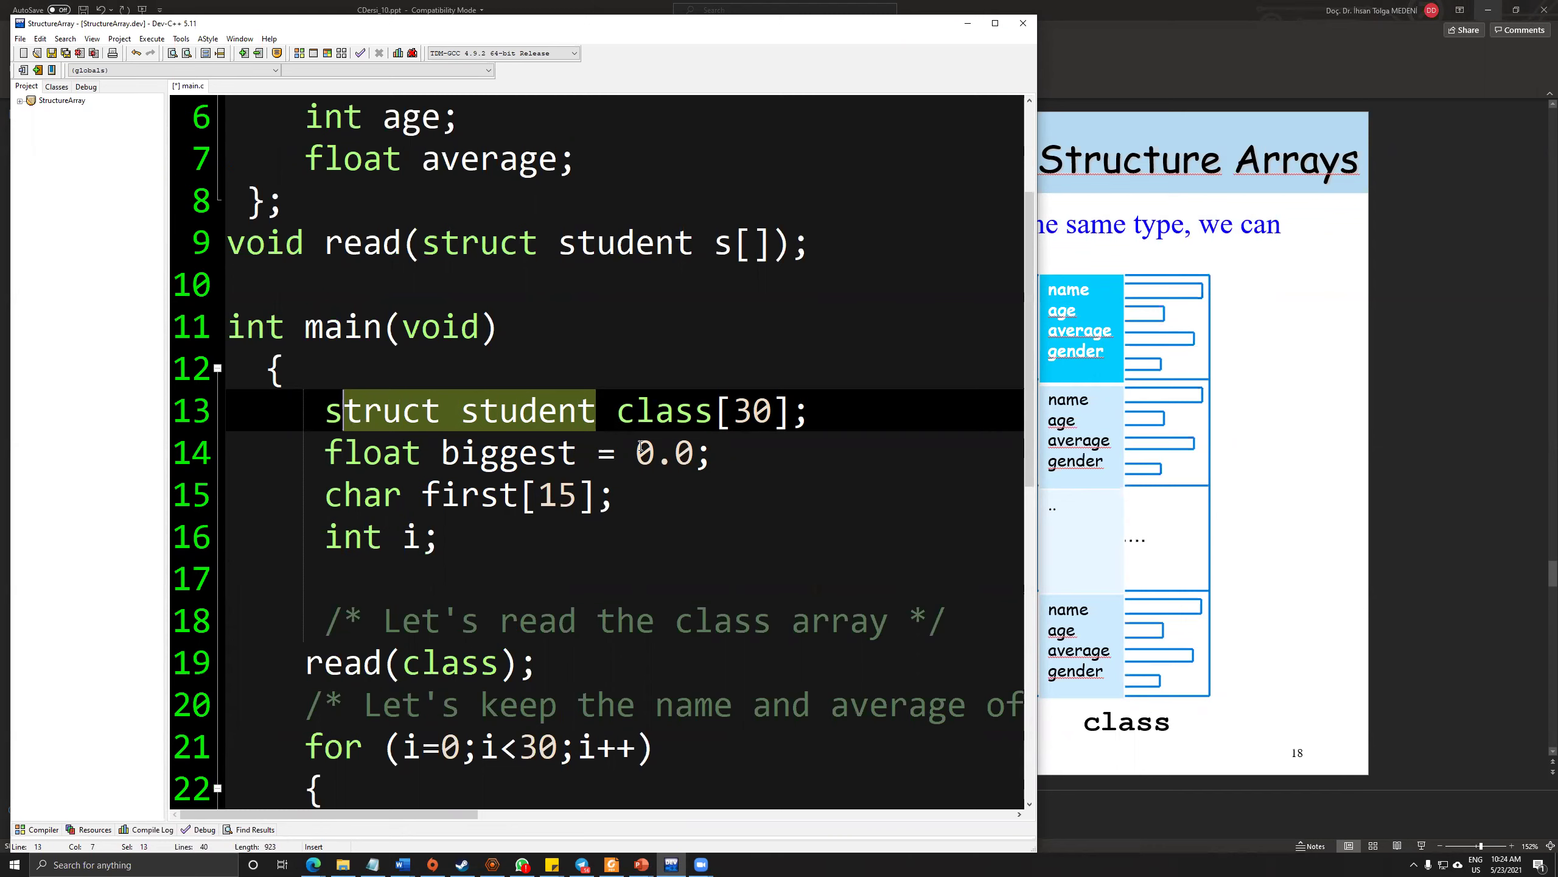
left_click_drag(638, 449, 713, 453)
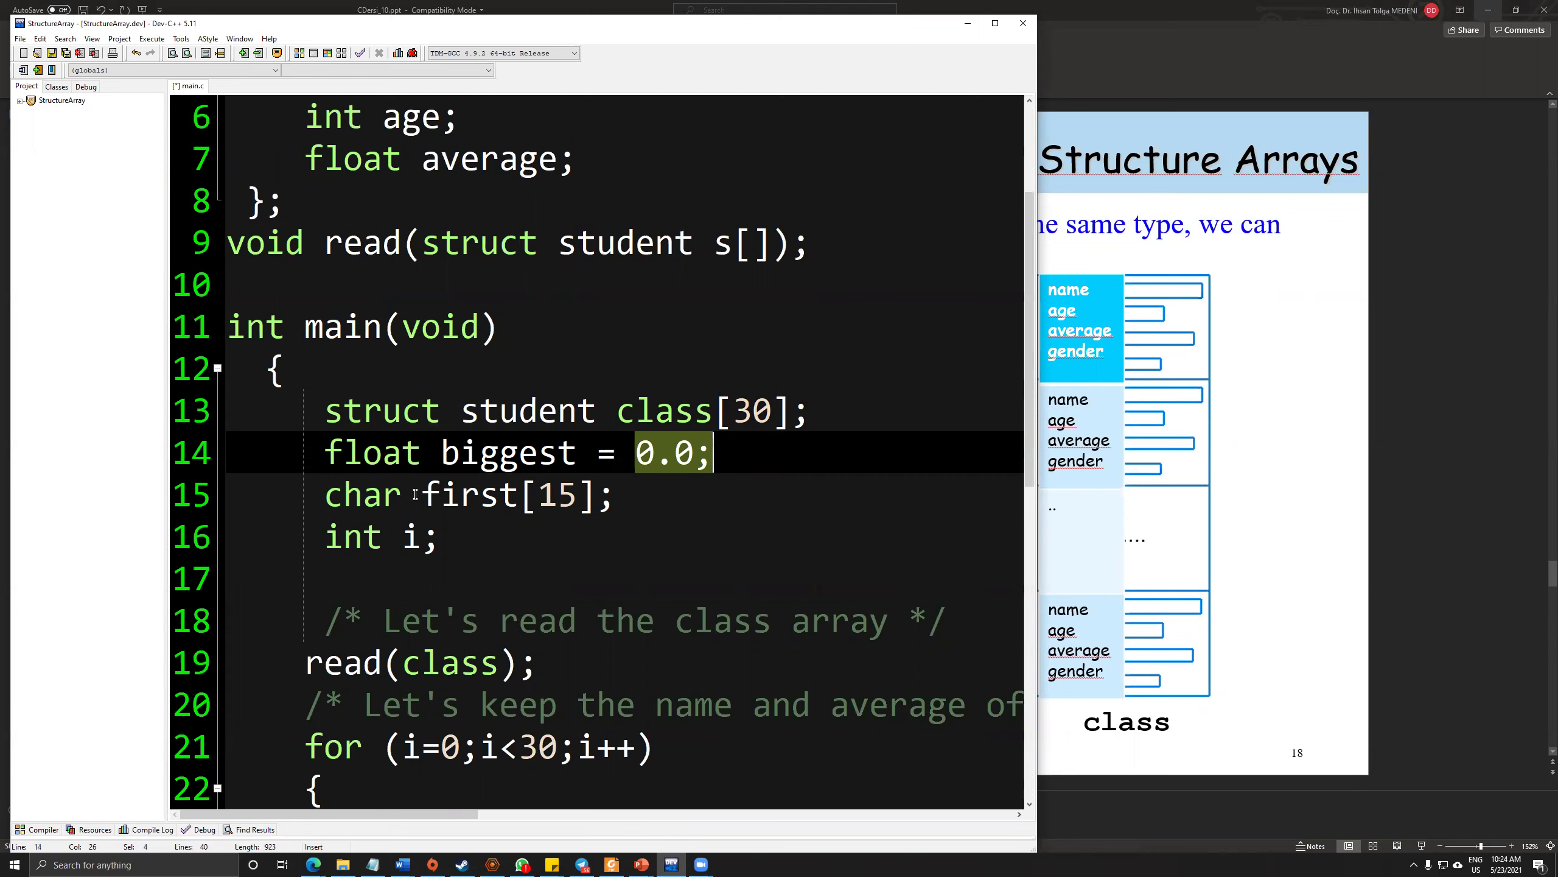
left_click_drag(421, 494, 616, 495)
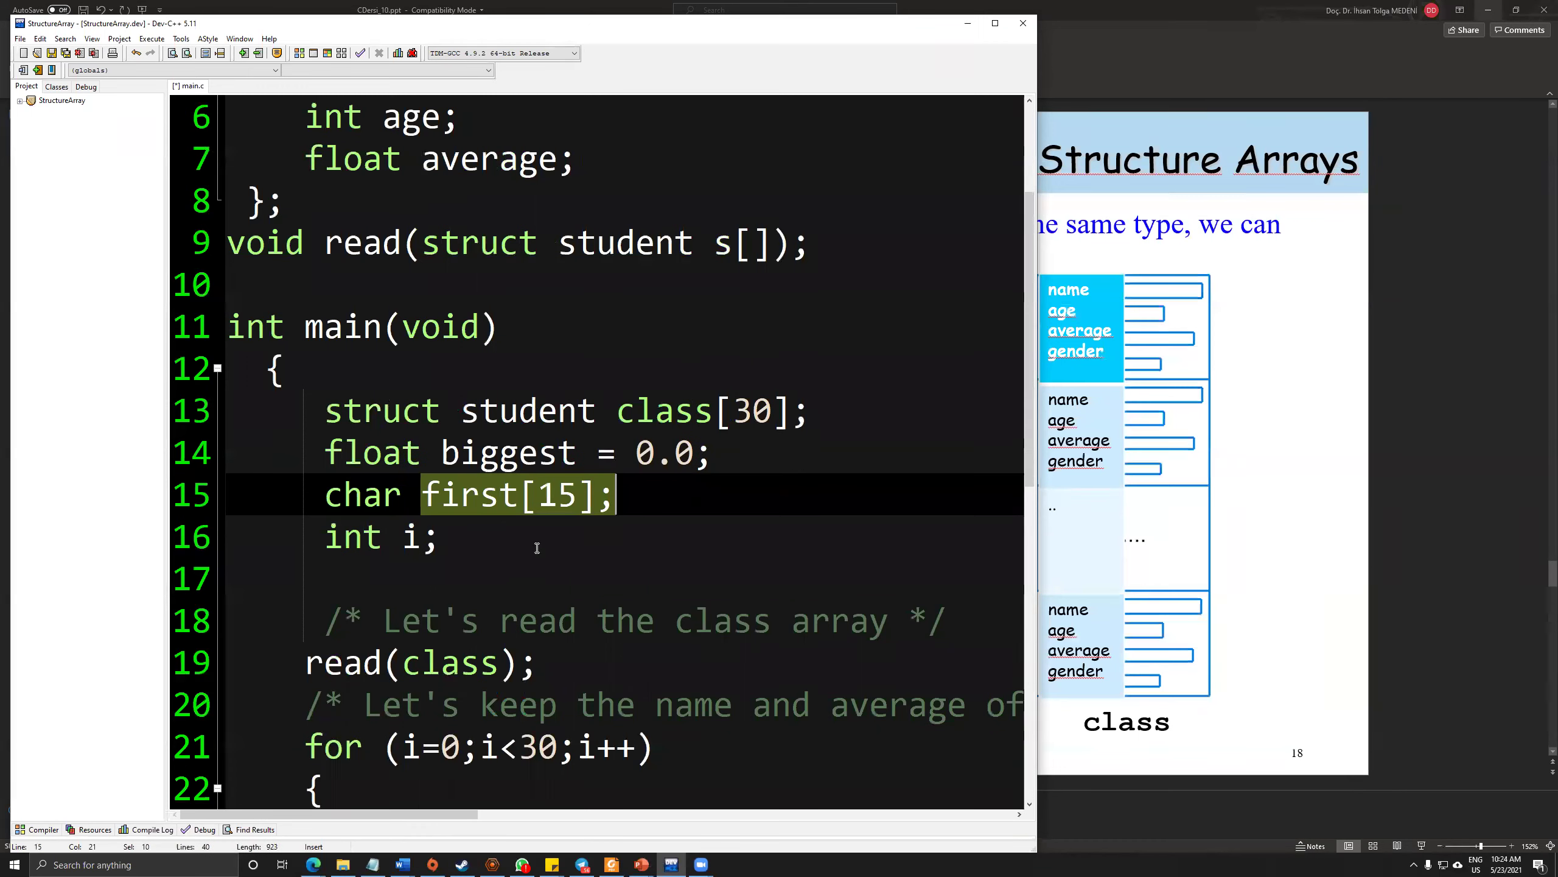
left_click_drag(439, 538, 305, 537)
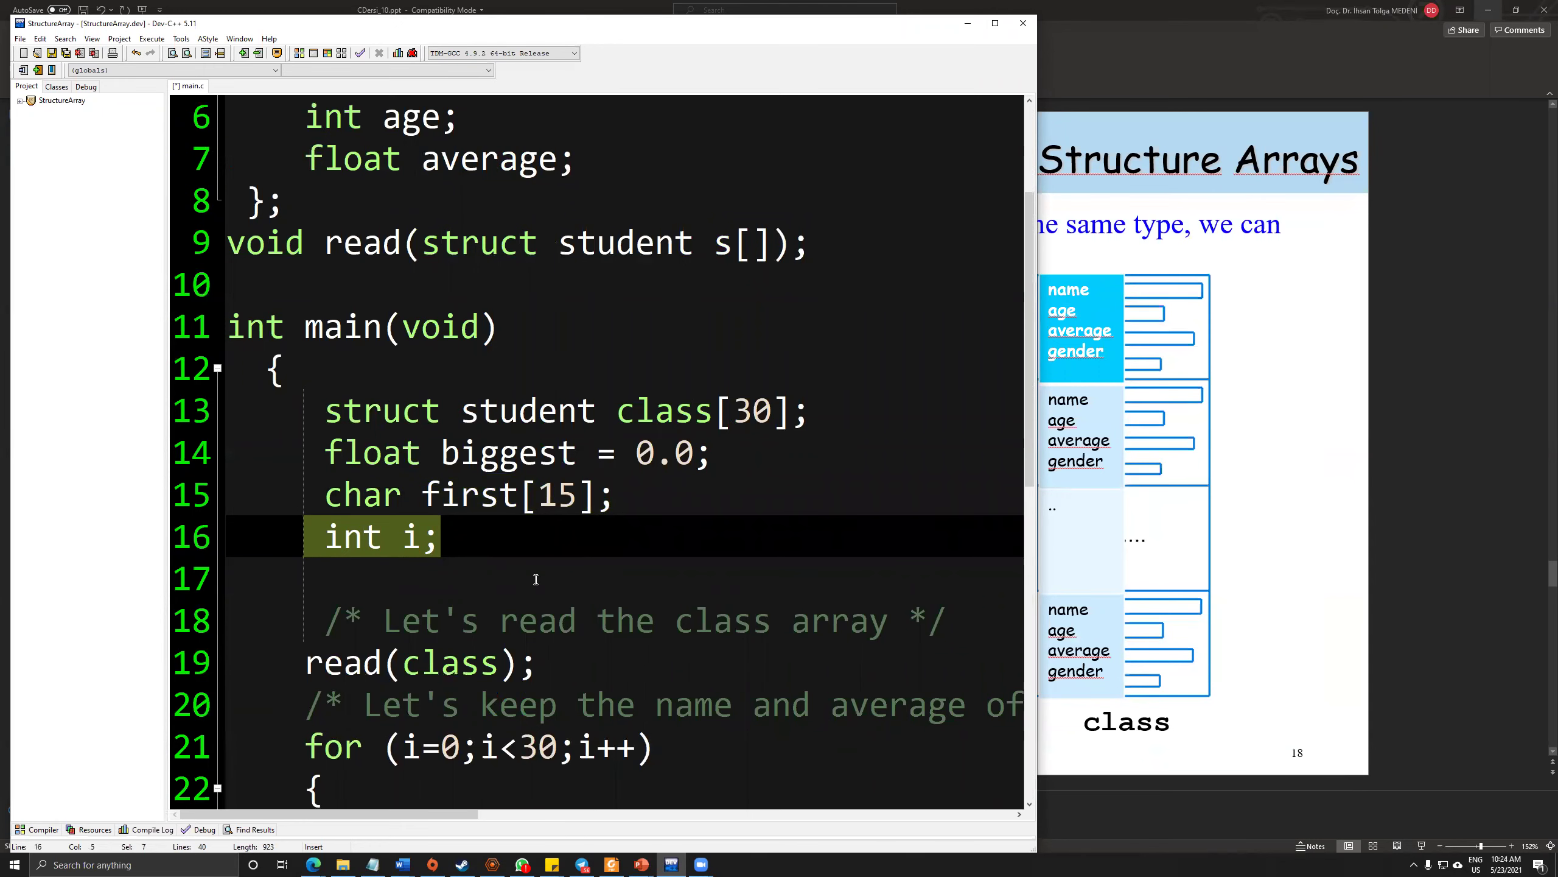
scroll(535, 580, "down", 2)
left_click(497, 417)
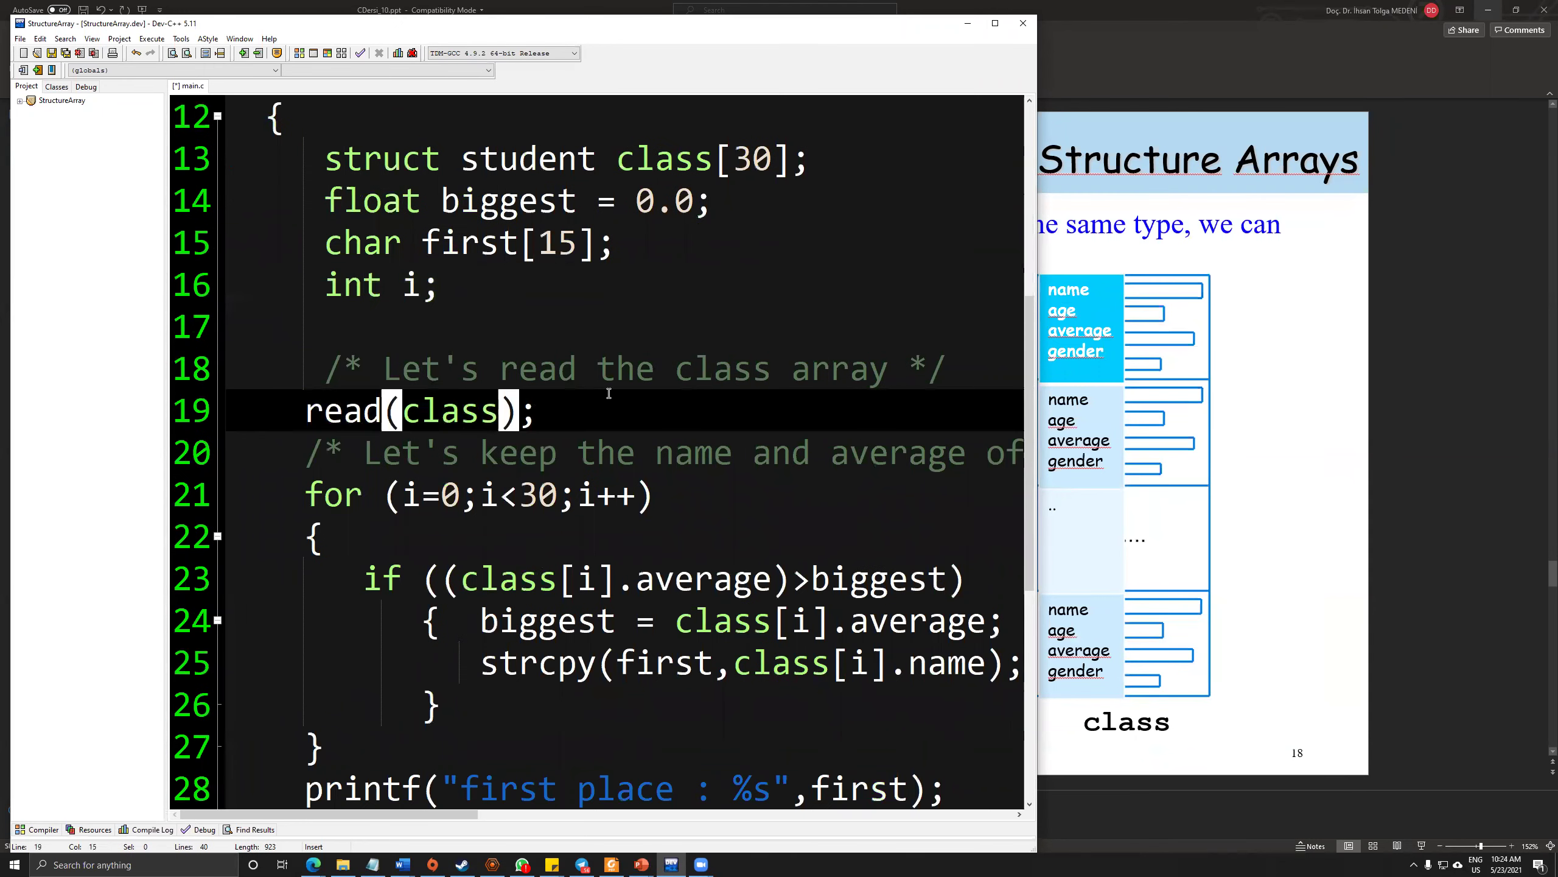
left_click_drag(545, 411, 288, 414)
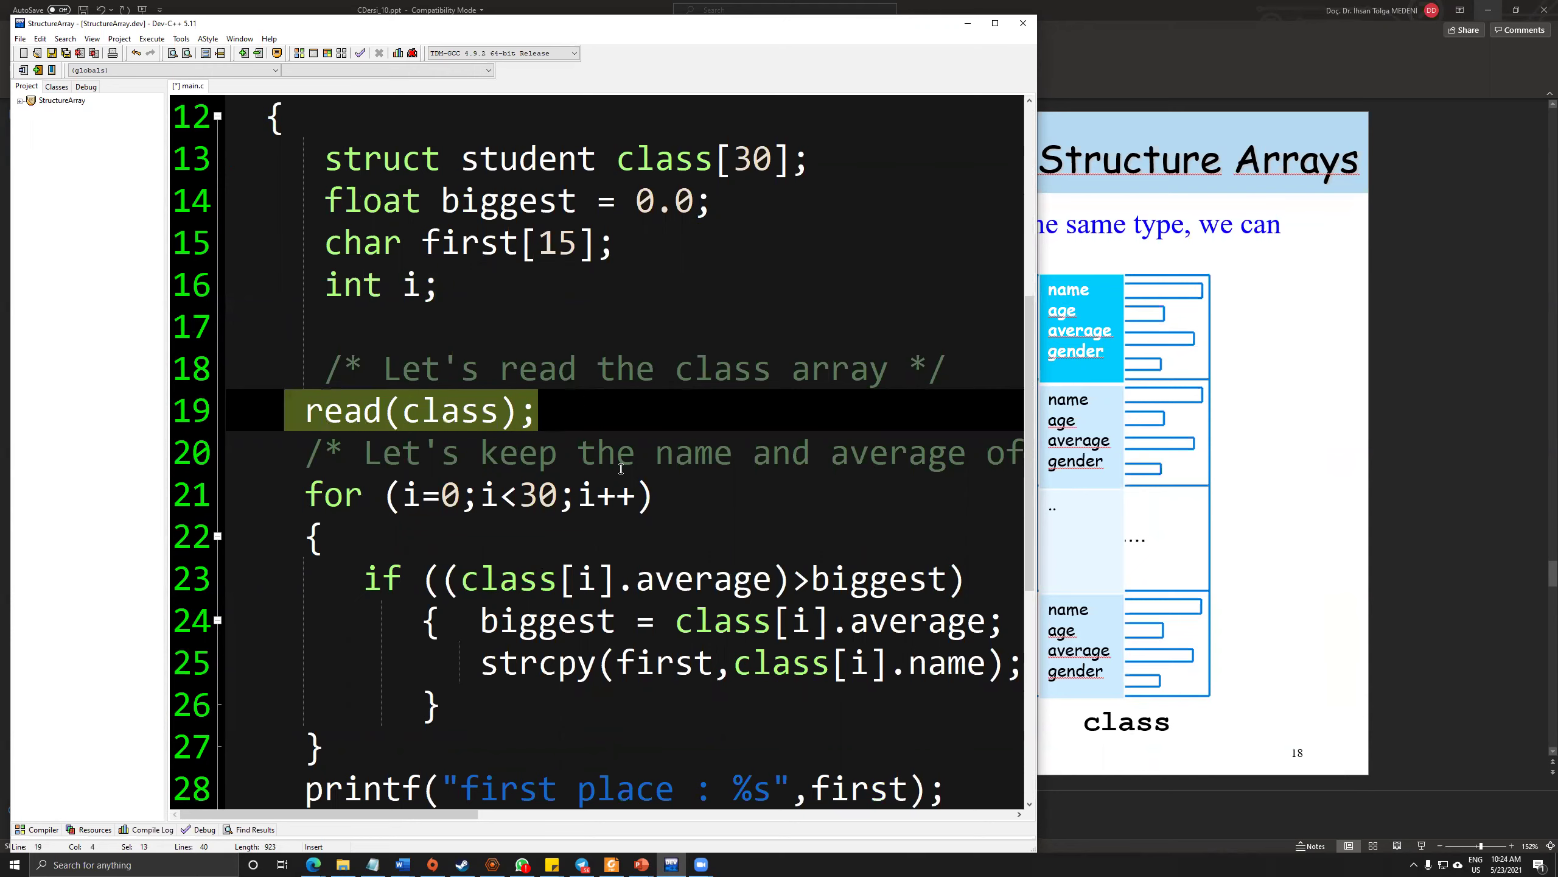
scroll(621, 469, "down", 4)
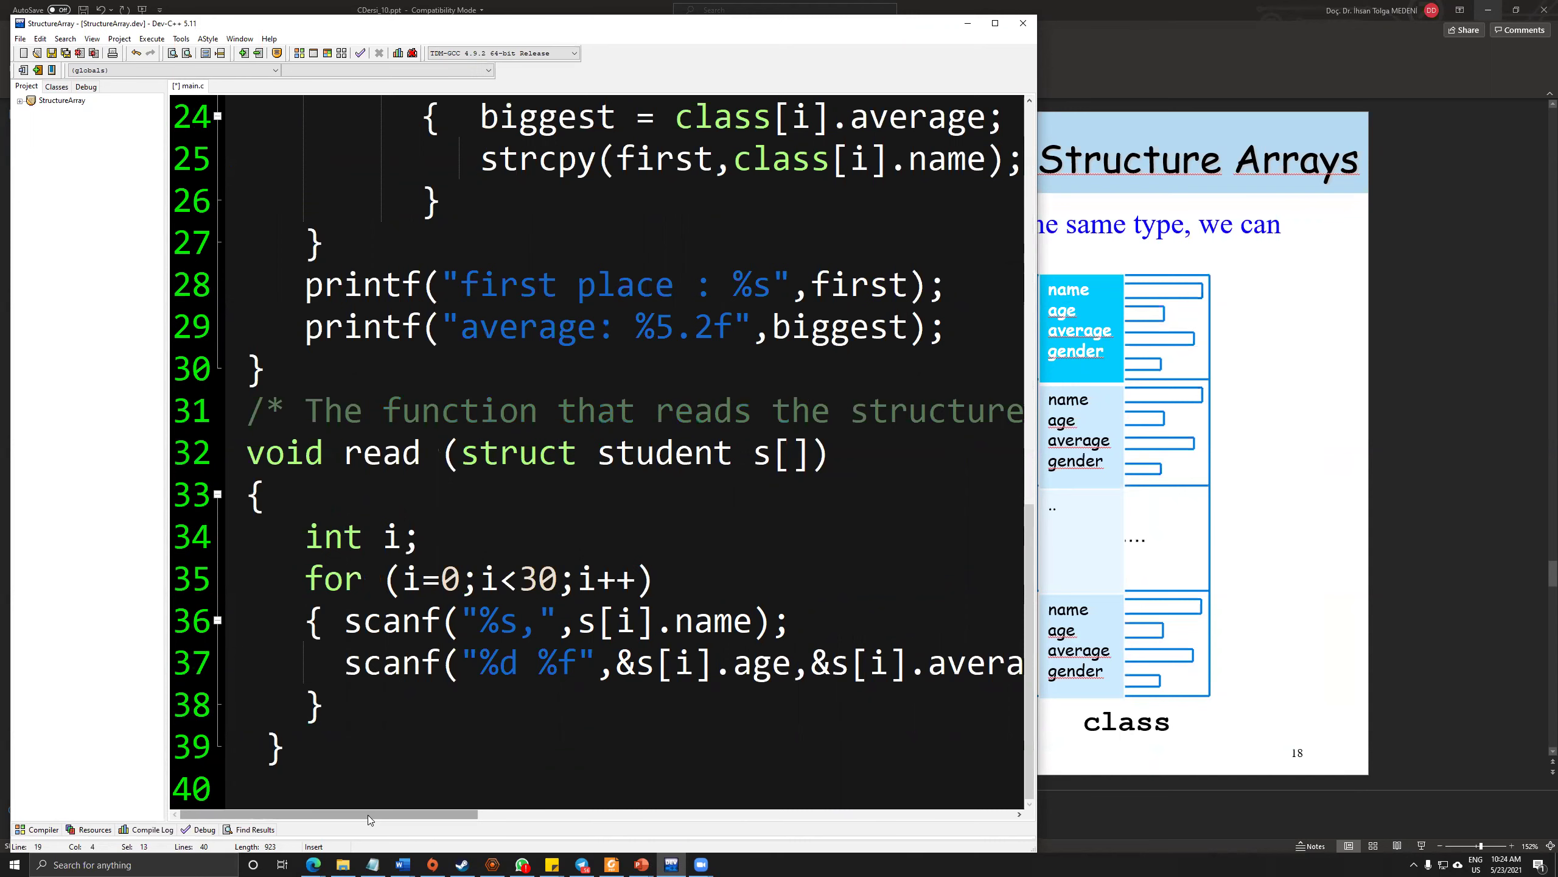
left_click_drag(369, 816, 434, 814)
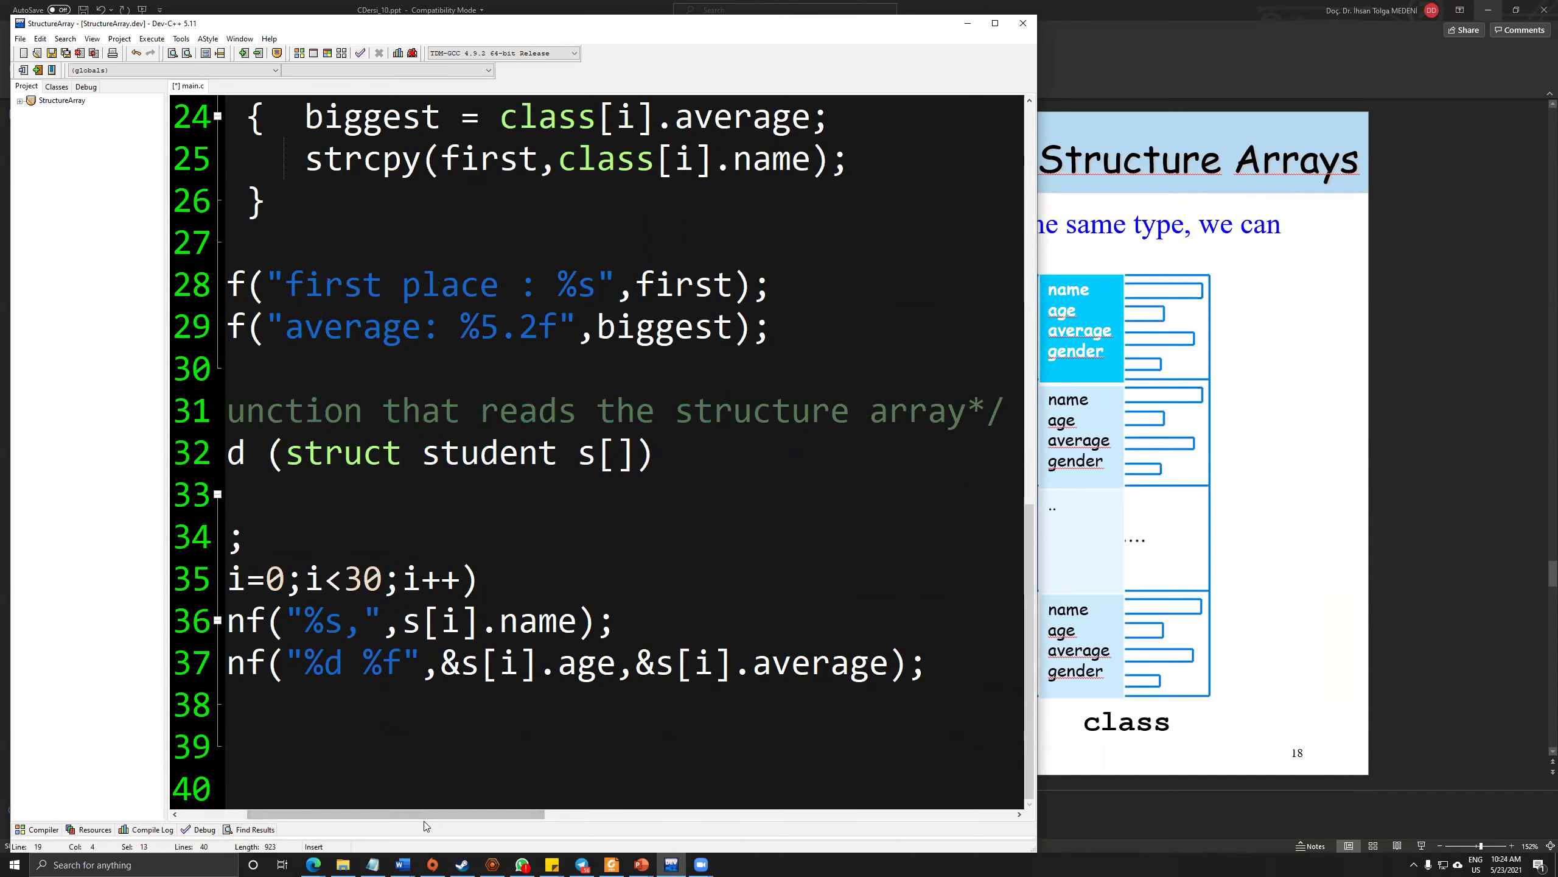
left_click_drag(420, 814, 357, 814)
scroll(570, 639, "up", 5)
scroll(570, 640, "up", 3)
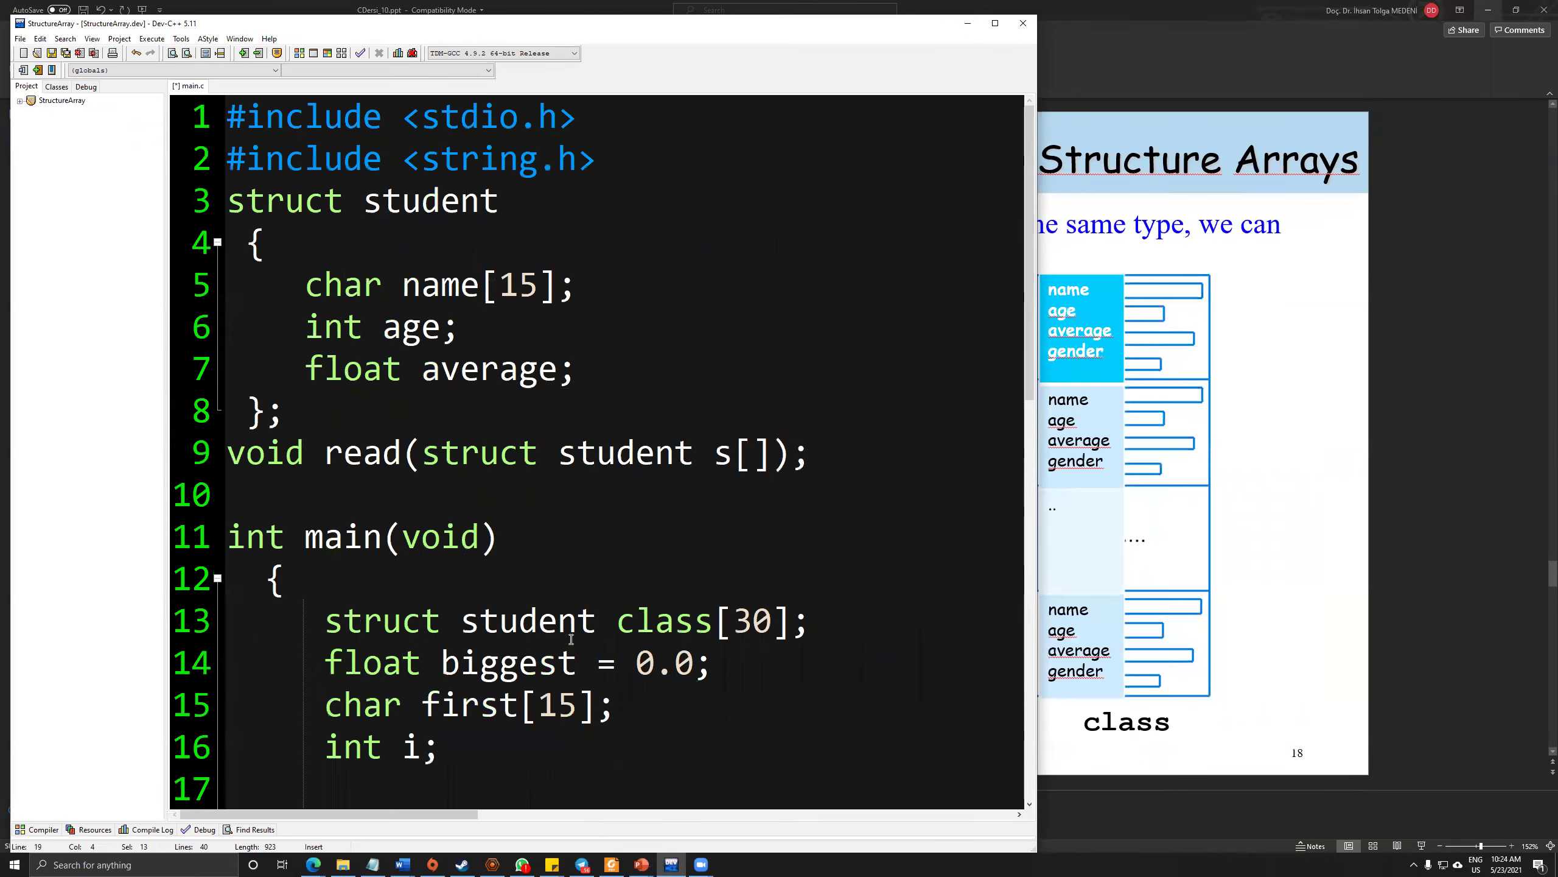
scroll(570, 640, "down", 5)
scroll(570, 639, "down", 2)
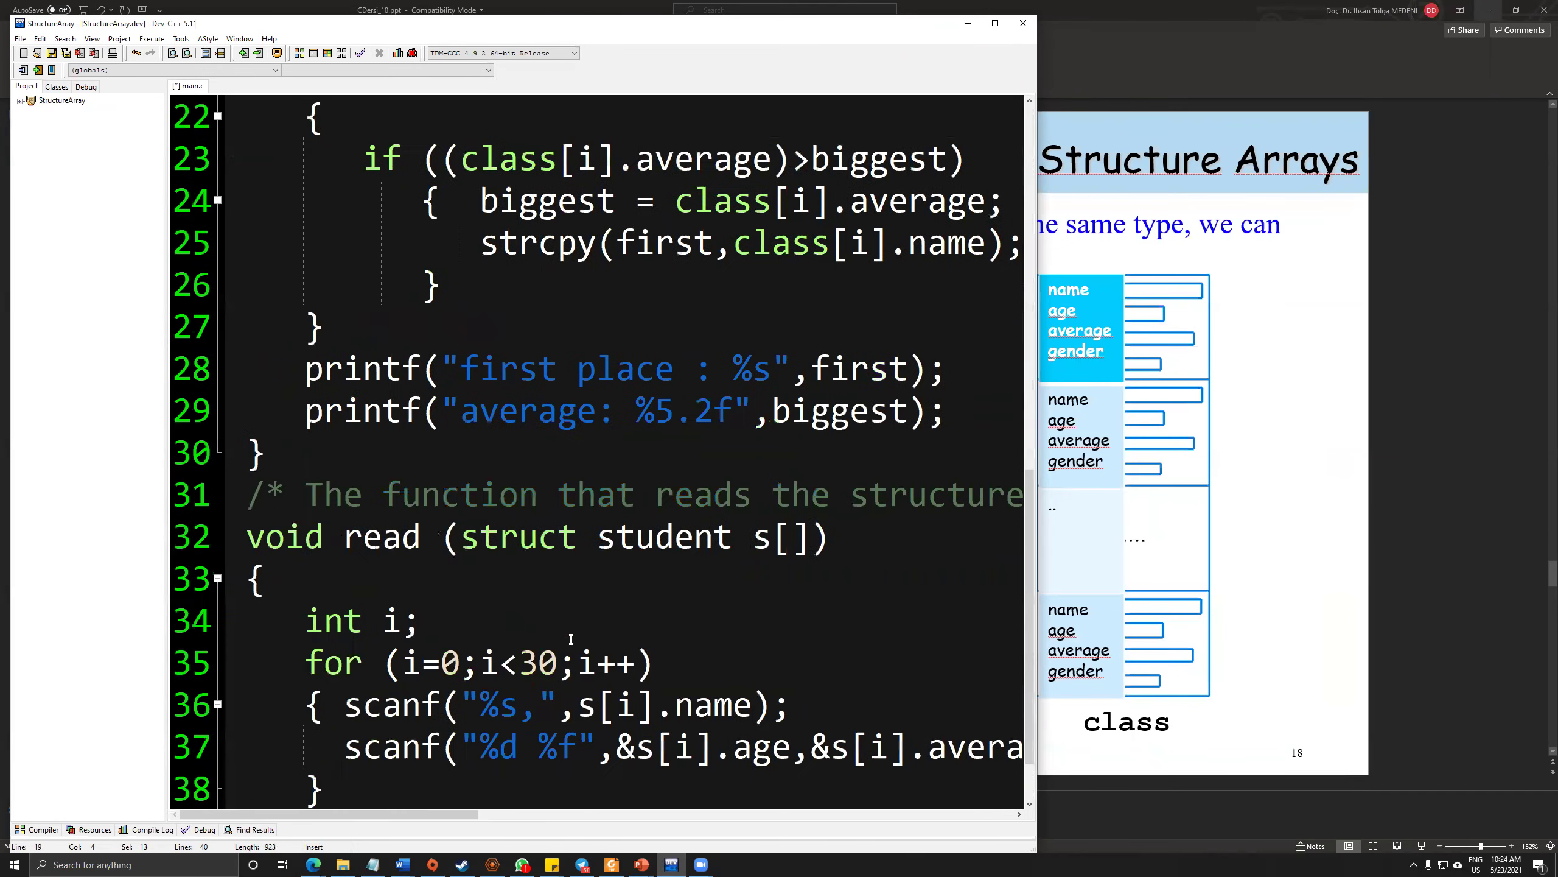
scroll(570, 640, "down", 1)
scroll(599, 621, "up", 4)
scroll(650, 604, "down", 2)
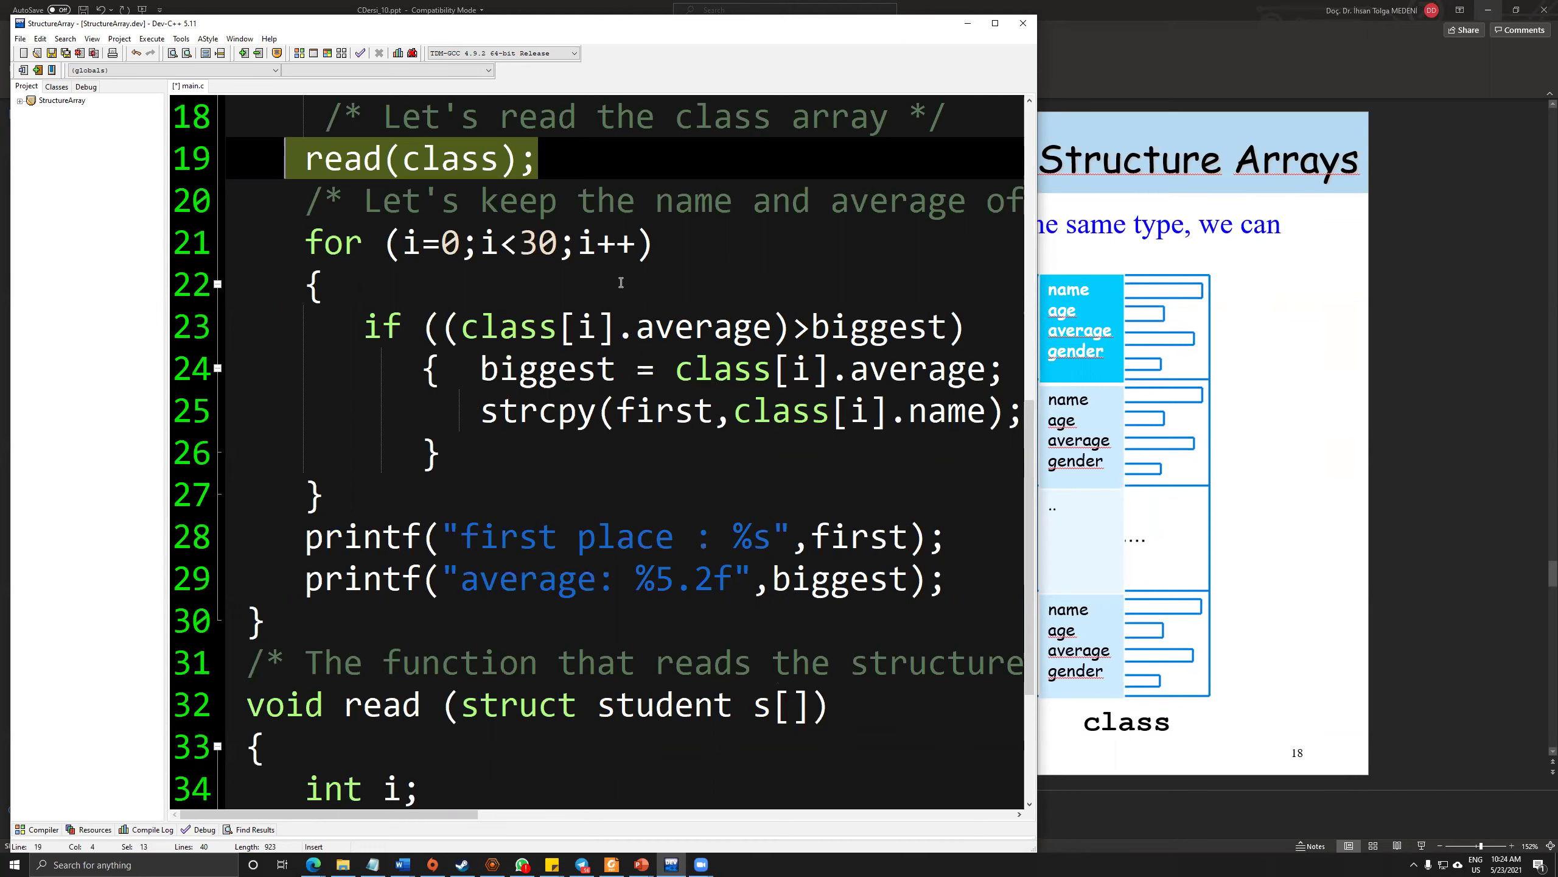
scroll(894, 400, "down", 2)
scroll(901, 390, "up", 6)
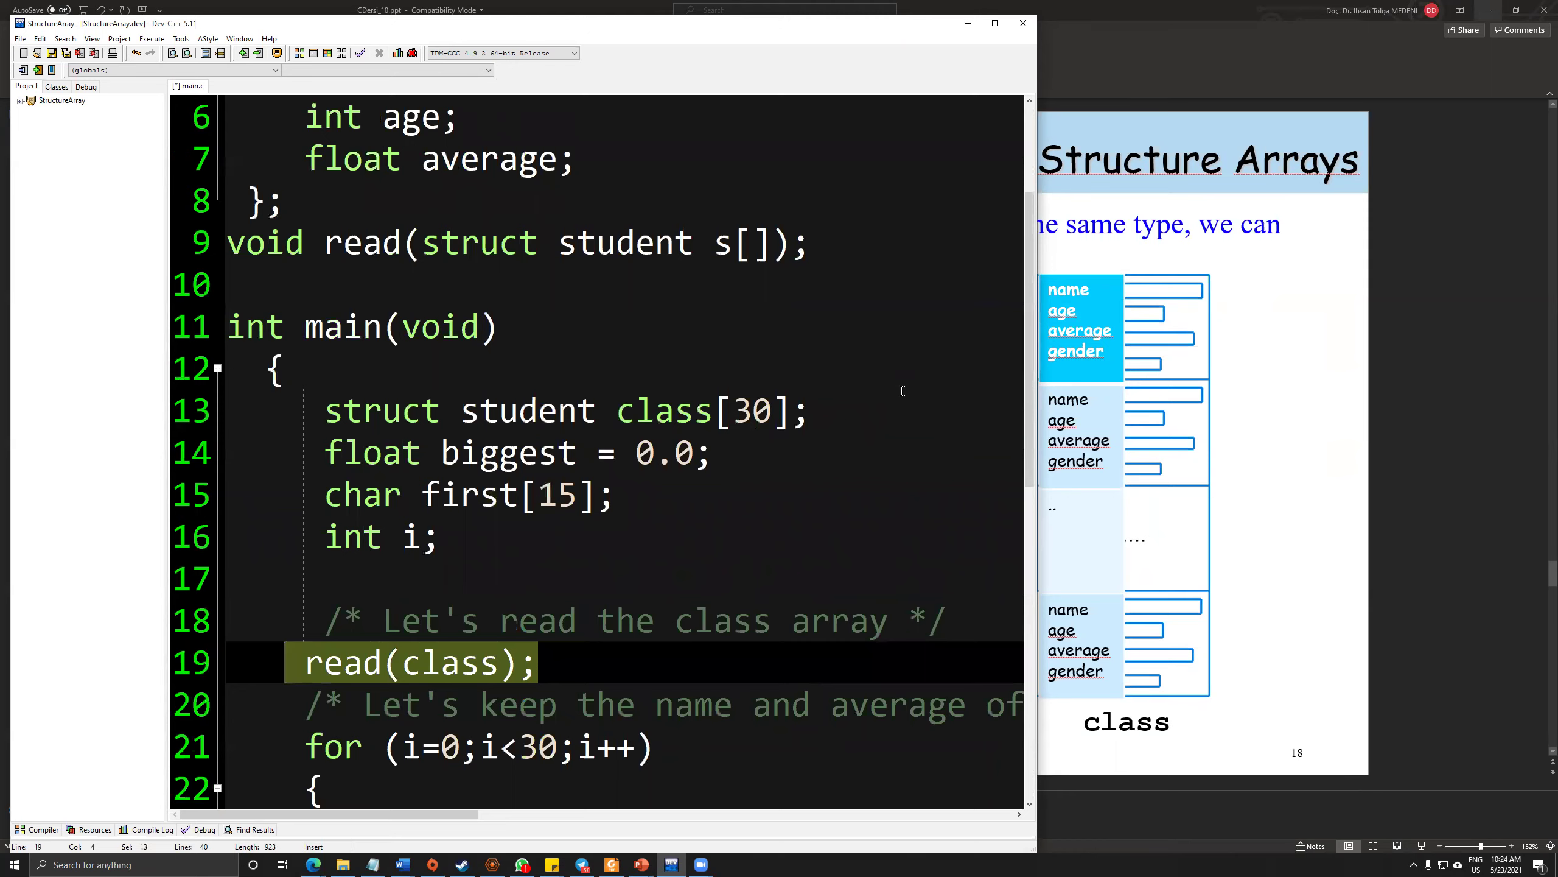
scroll(902, 389, "down", 2)
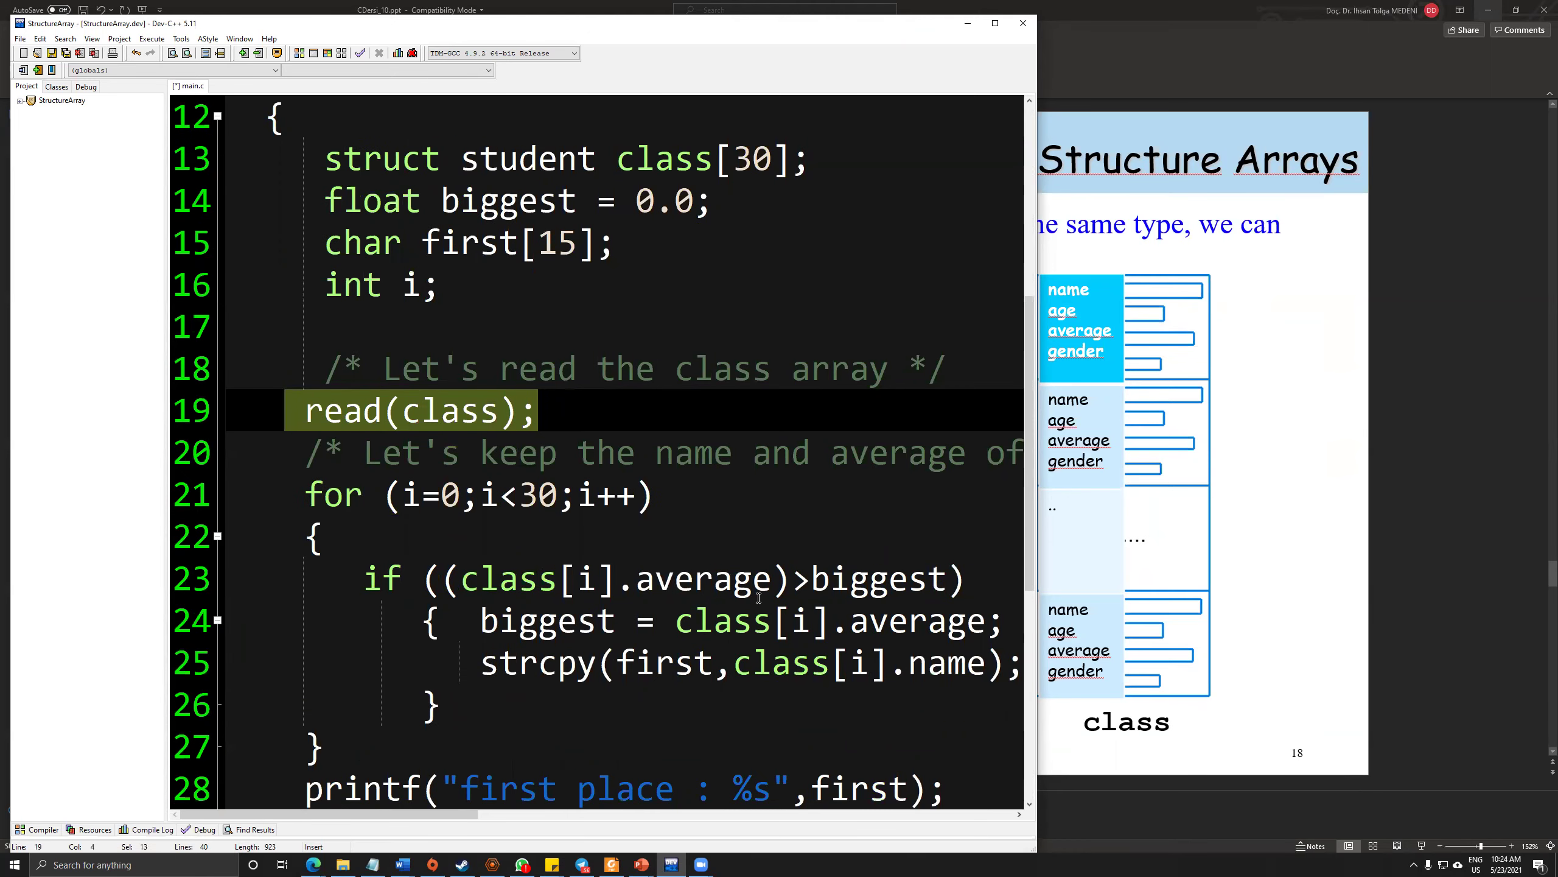
scroll(695, 520, "up", 1)
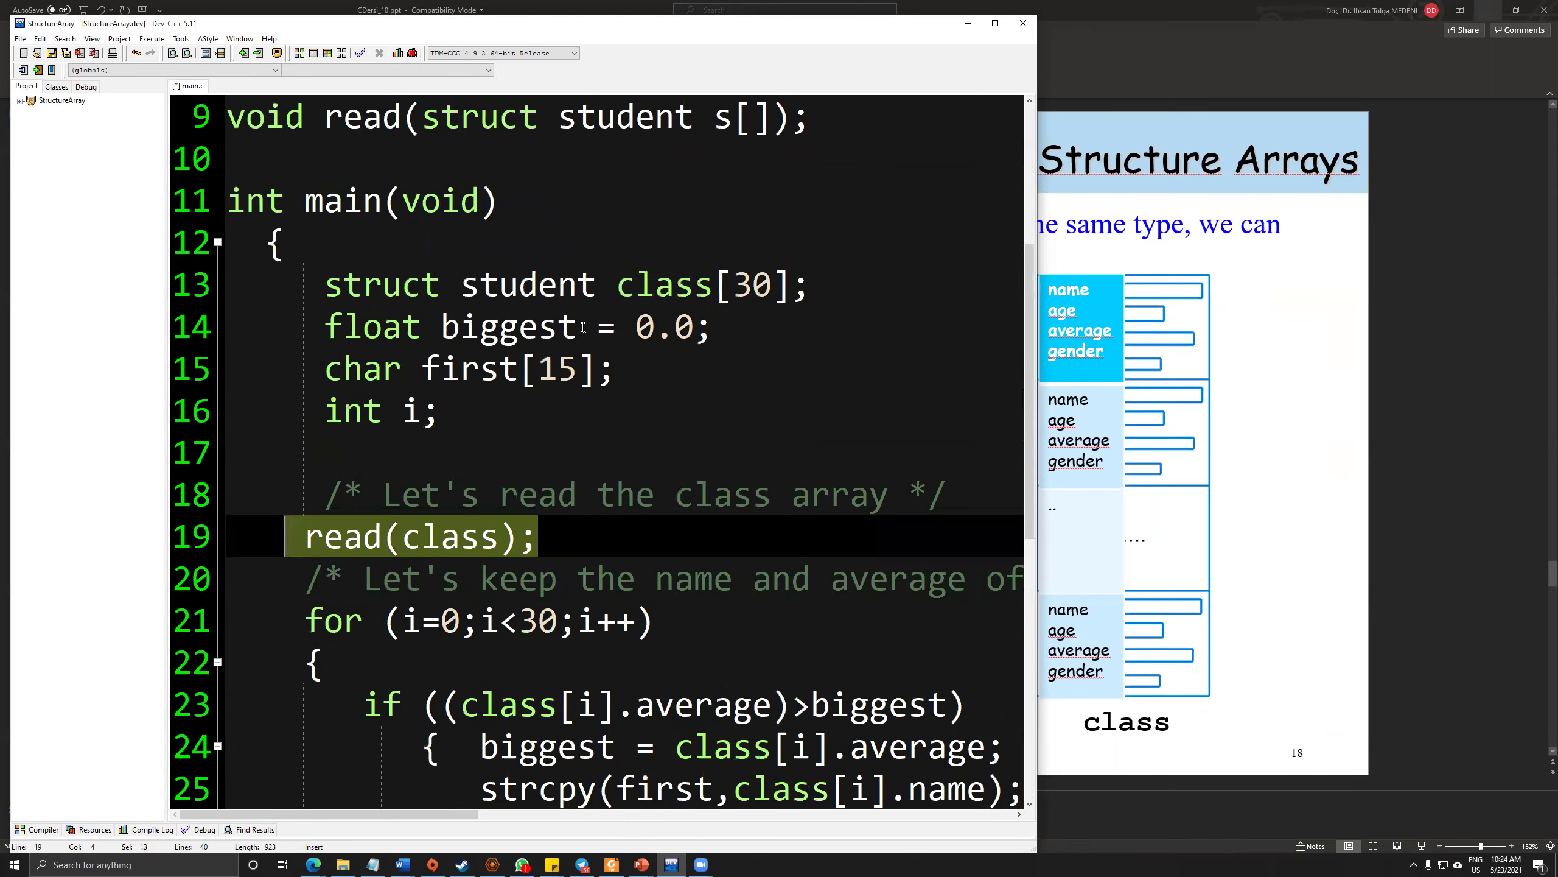
scroll(528, 347, "up", 1)
scroll(529, 350, "up", 2)
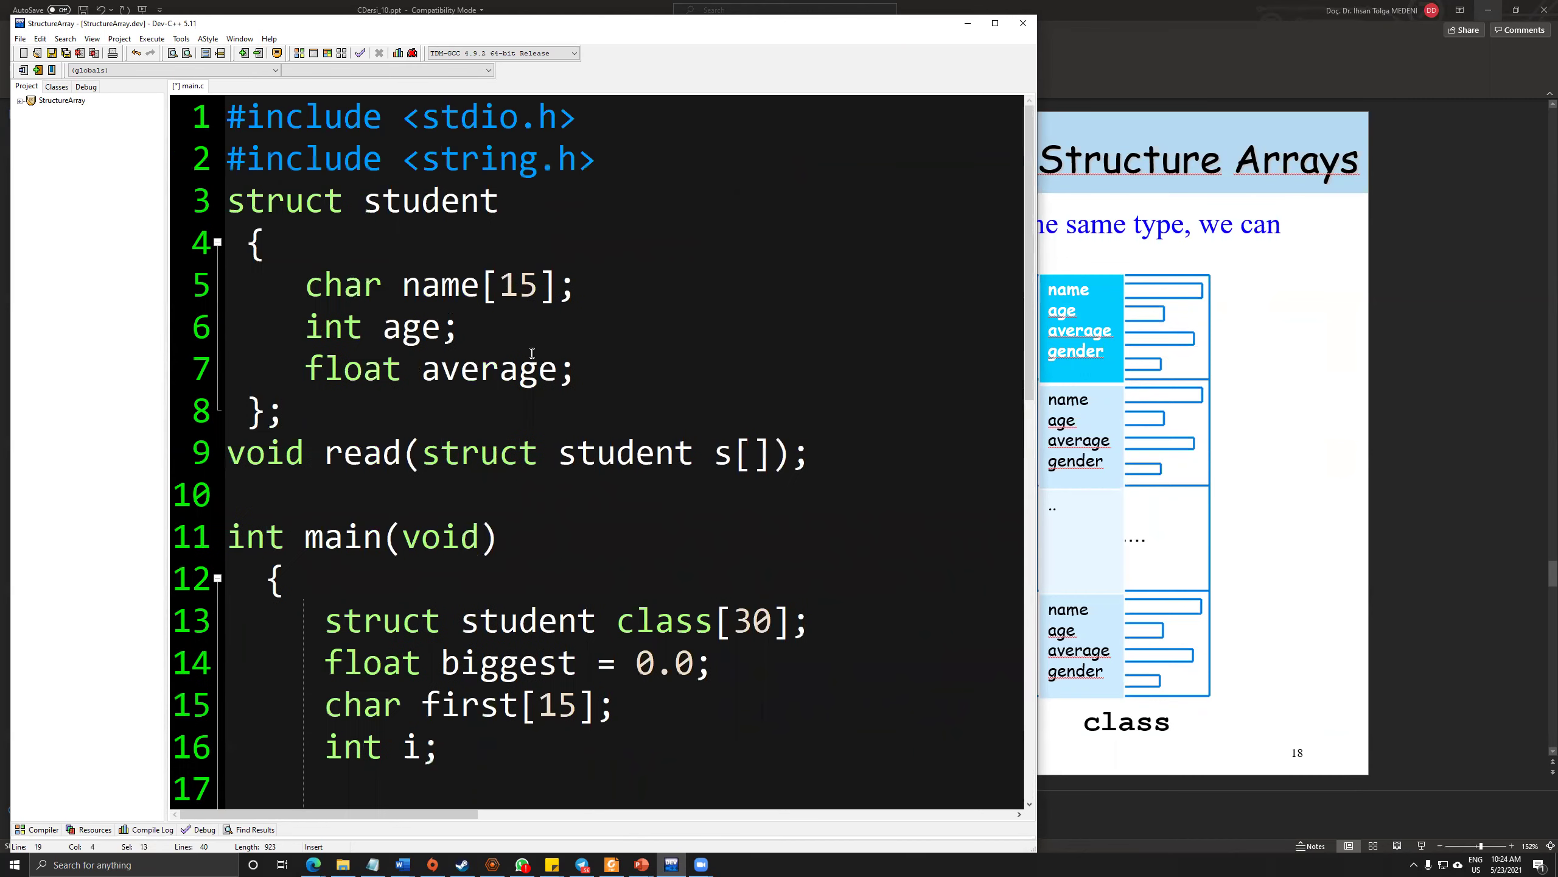
triple_click(588, 373)
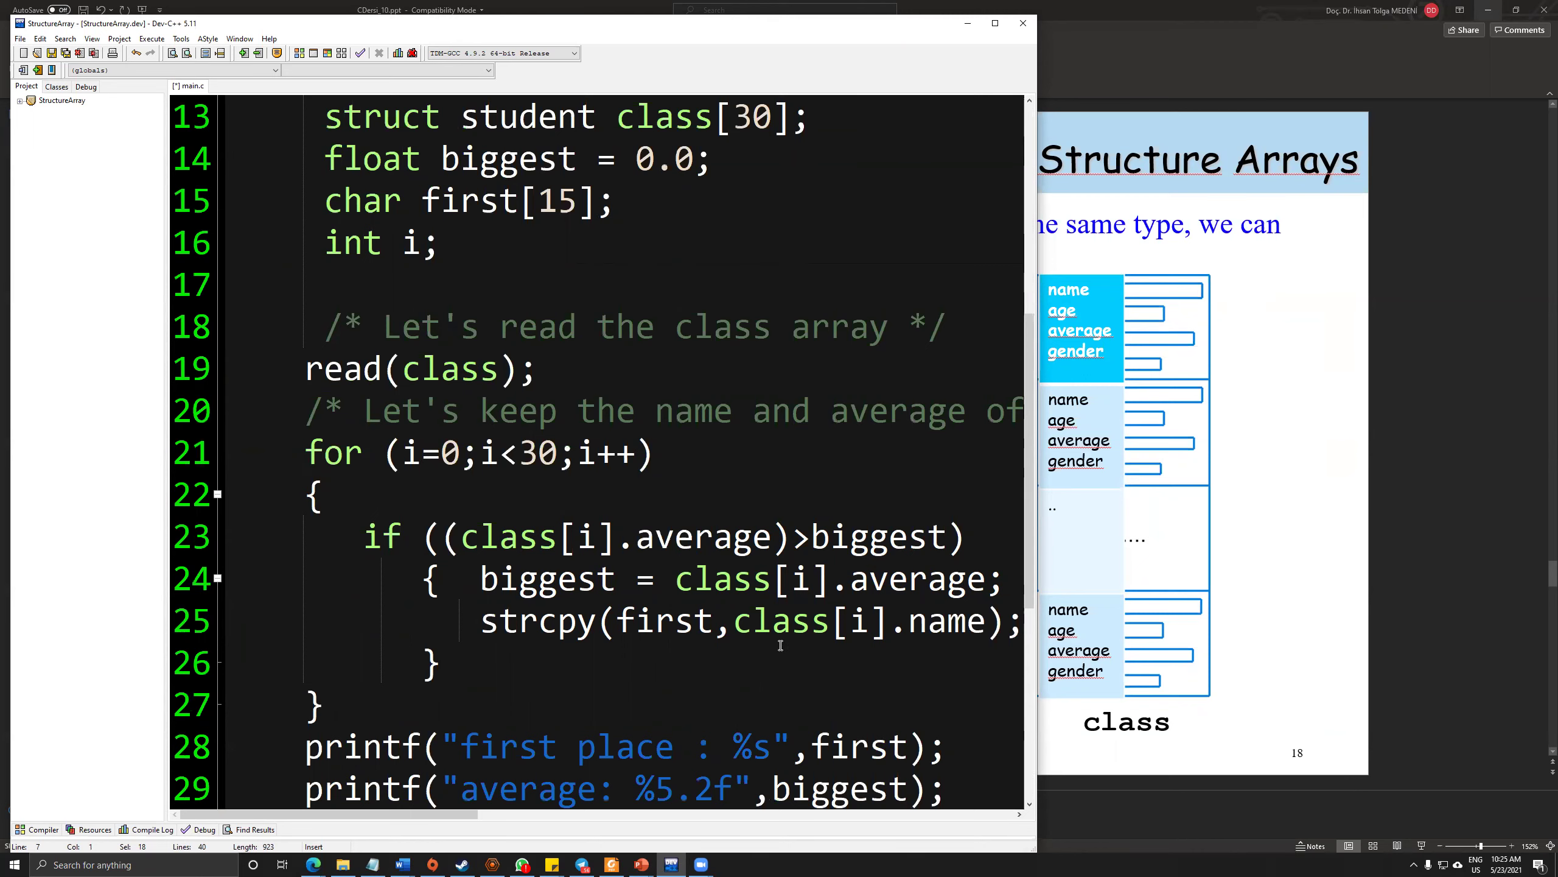
scroll(781, 633, "up", 1)
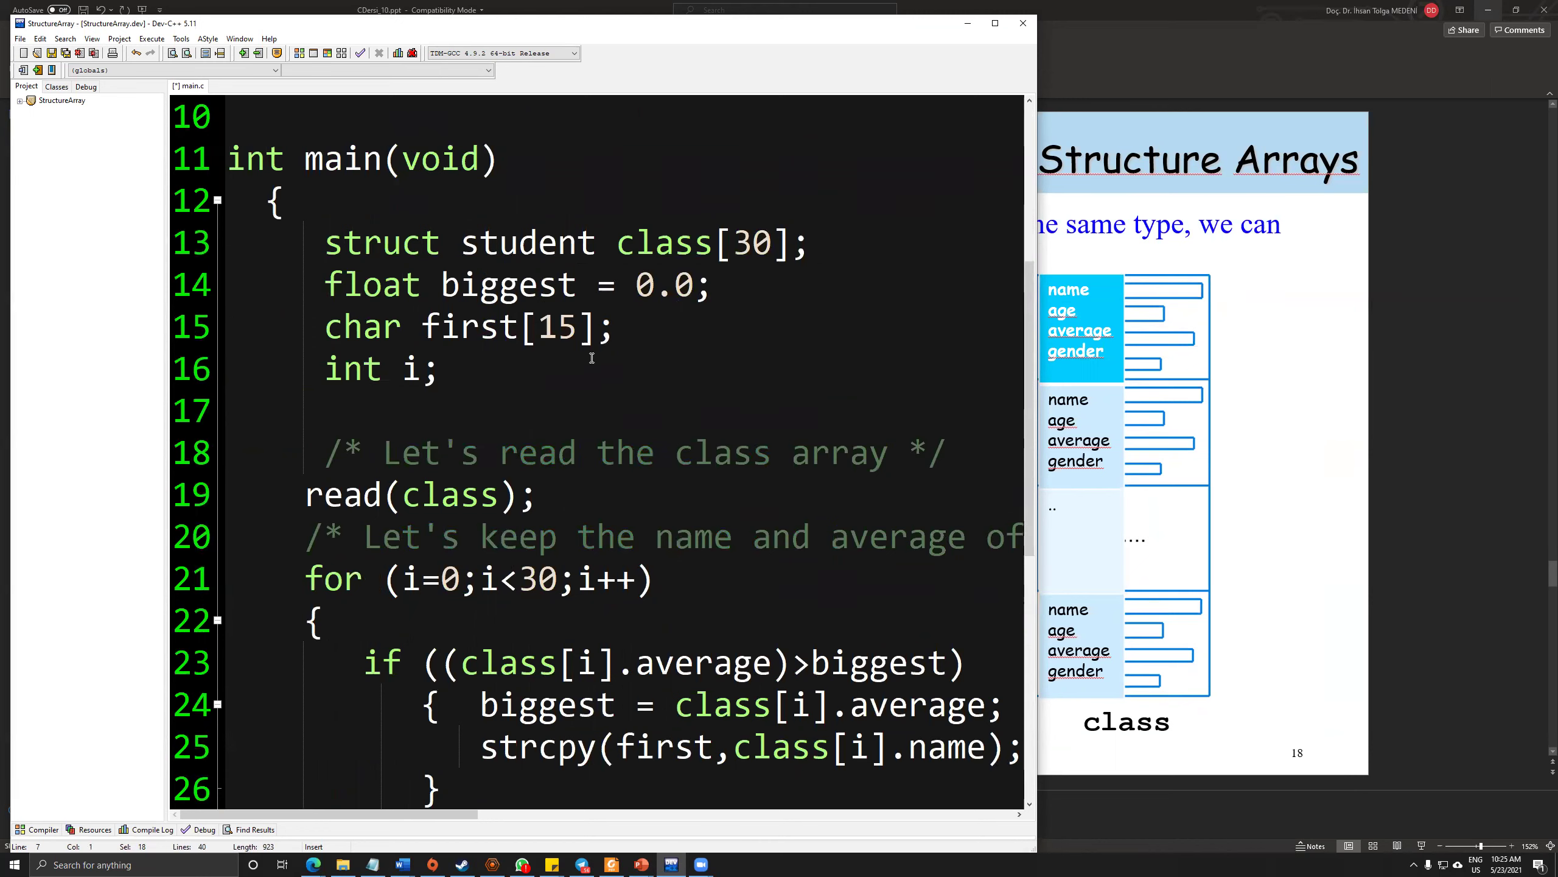
left_click_drag(619, 329, 322, 330)
left_click_drag(734, 745, 986, 745)
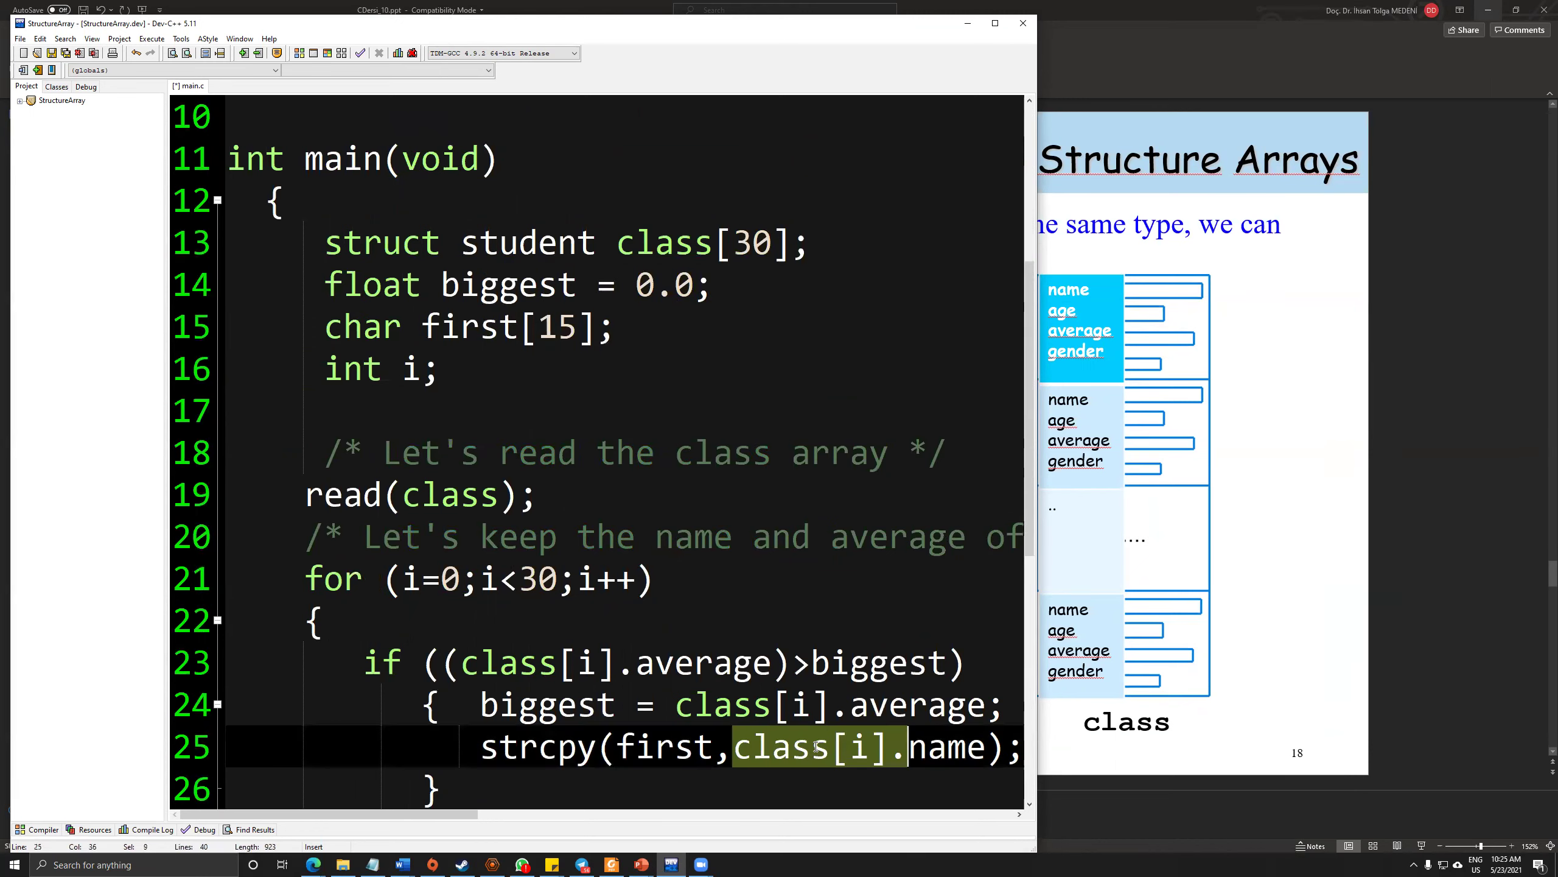
scroll(700, 706, "down", 5)
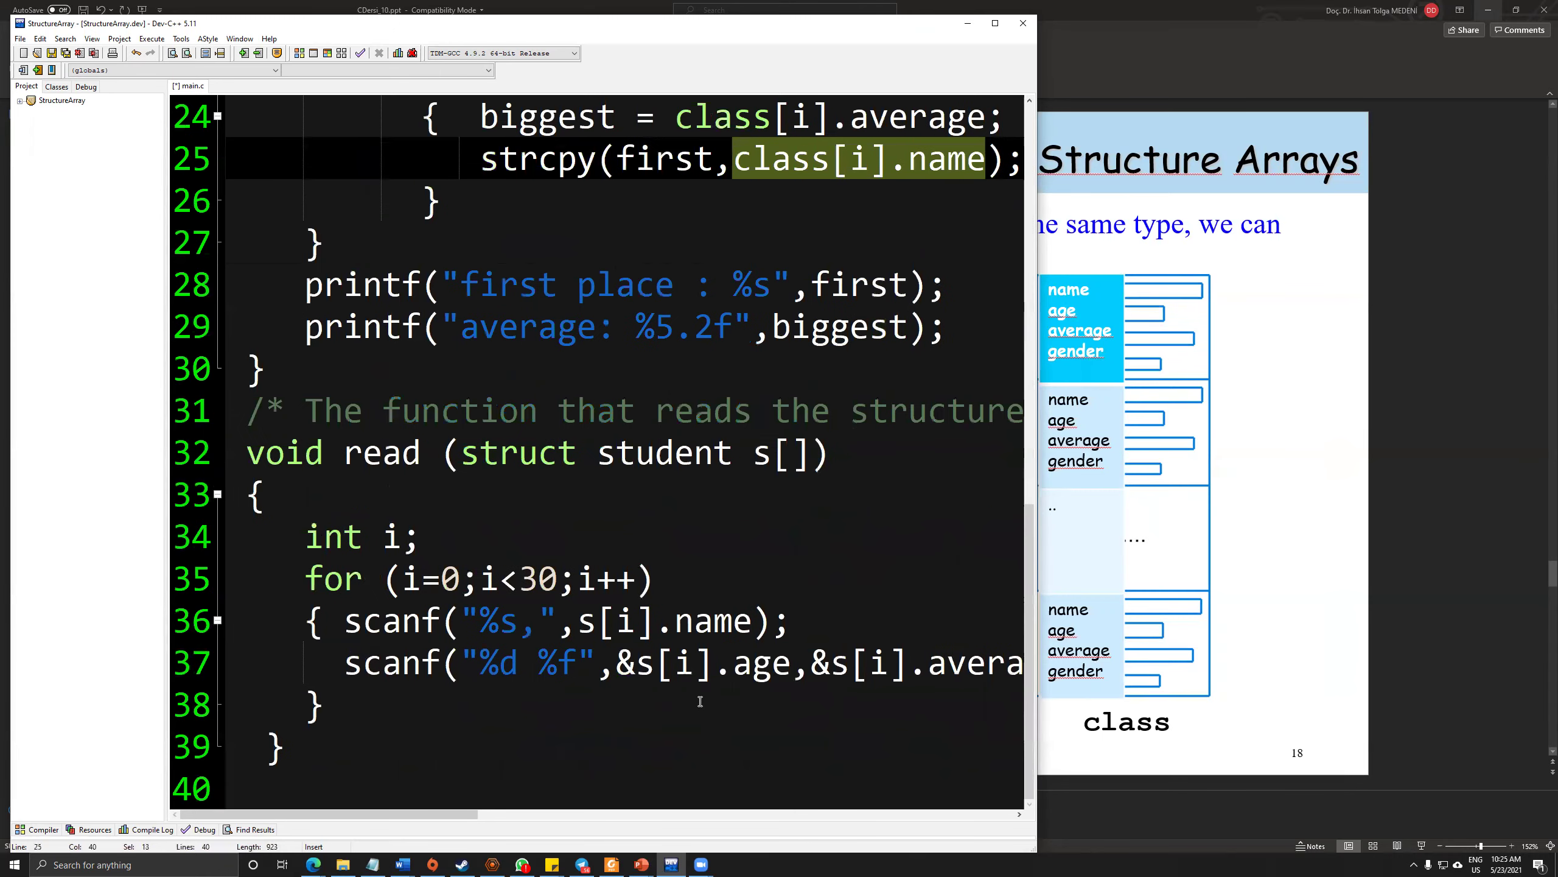
scroll(697, 702, "up", 4)
scroll(698, 703, "up", 2)
scroll(699, 703, "up", 2)
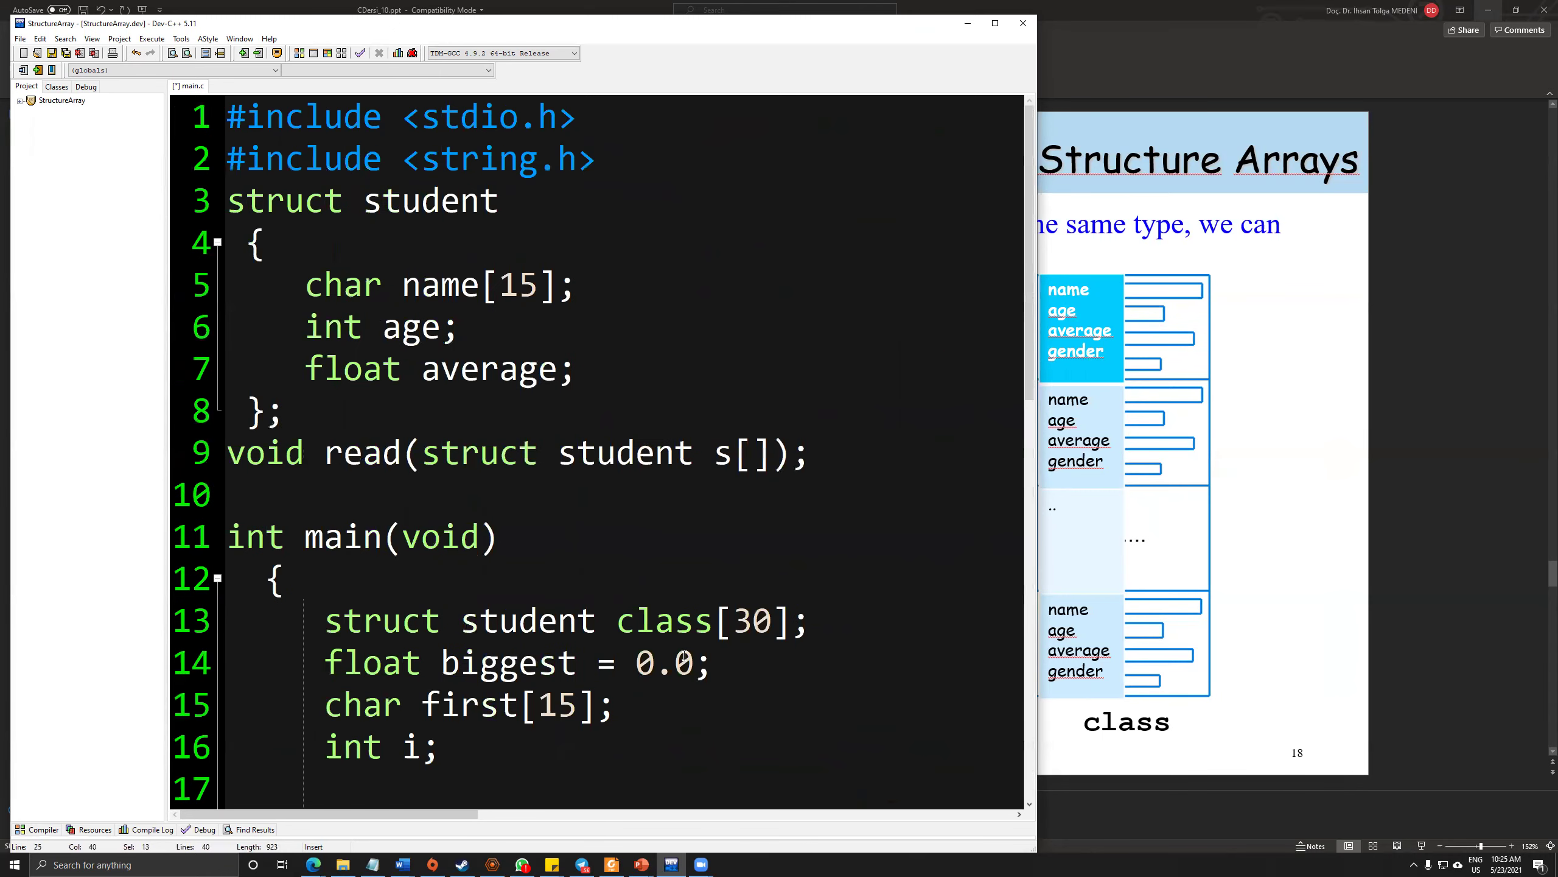
left_click(152, 40)
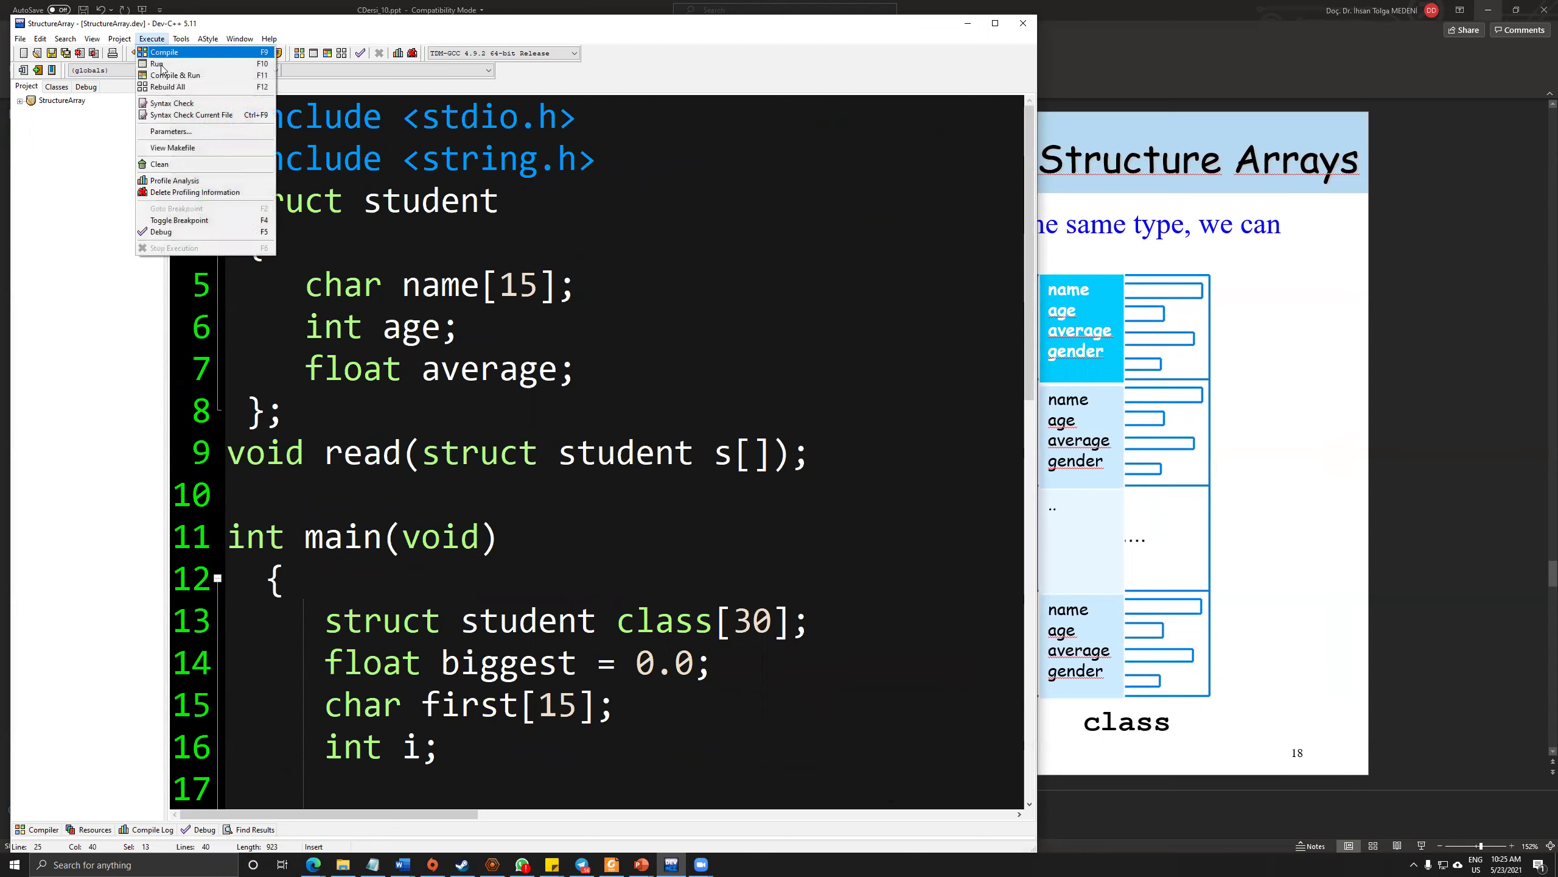
left_click(605, 219)
scroll(604, 218, "down", 1)
scroll(604, 217, "down", 3)
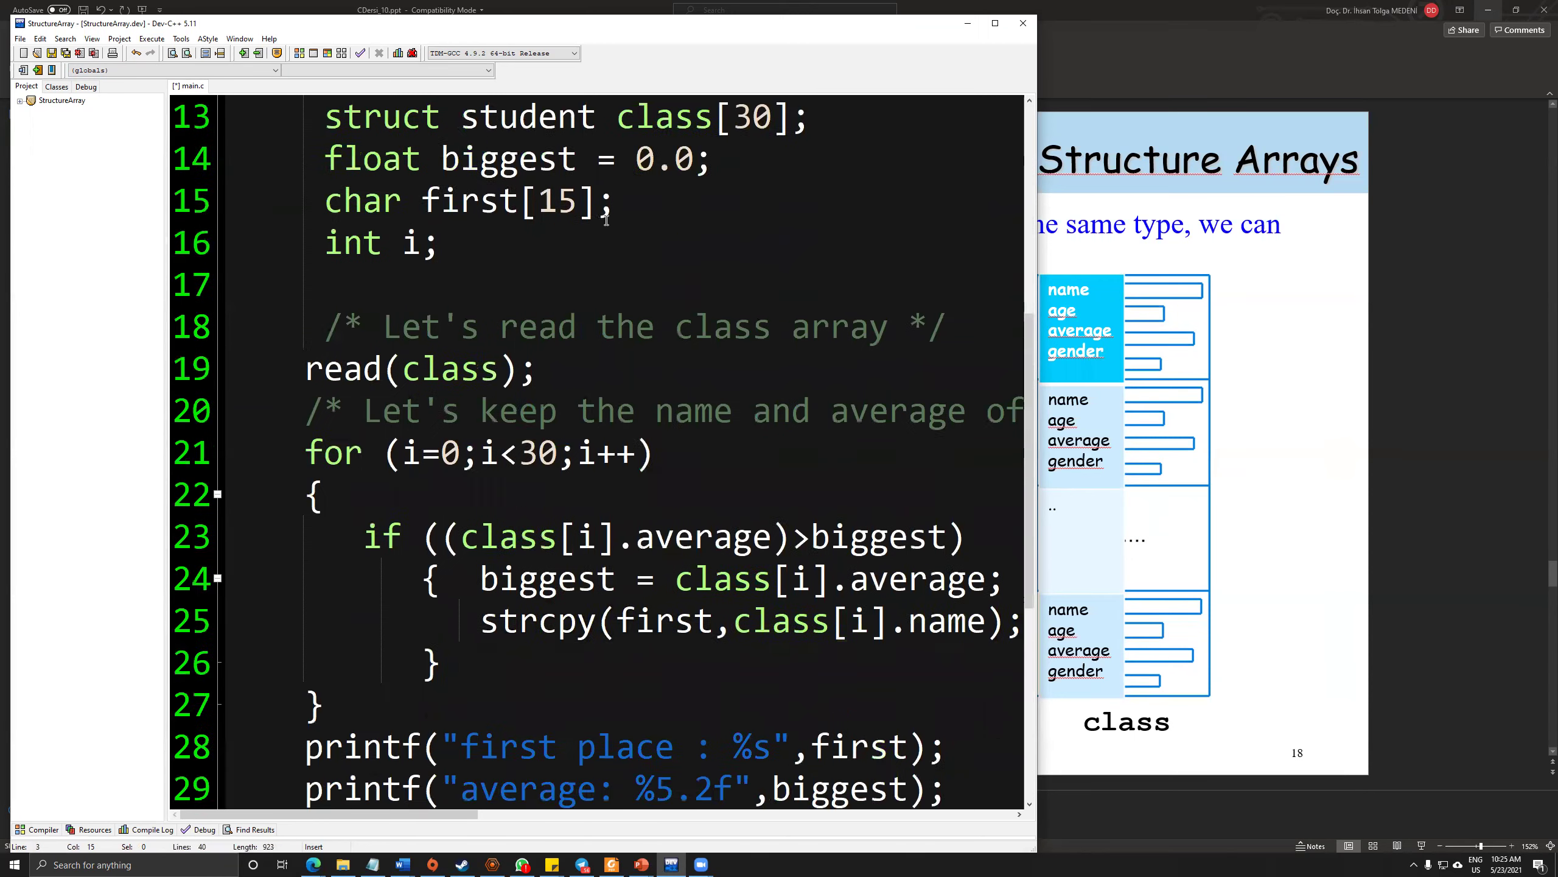
scroll(604, 218, "down", 1)
Maximize the editor and delete lines 18–40, leaving main.c at 15 lines ending at int i;
left_click(994, 24)
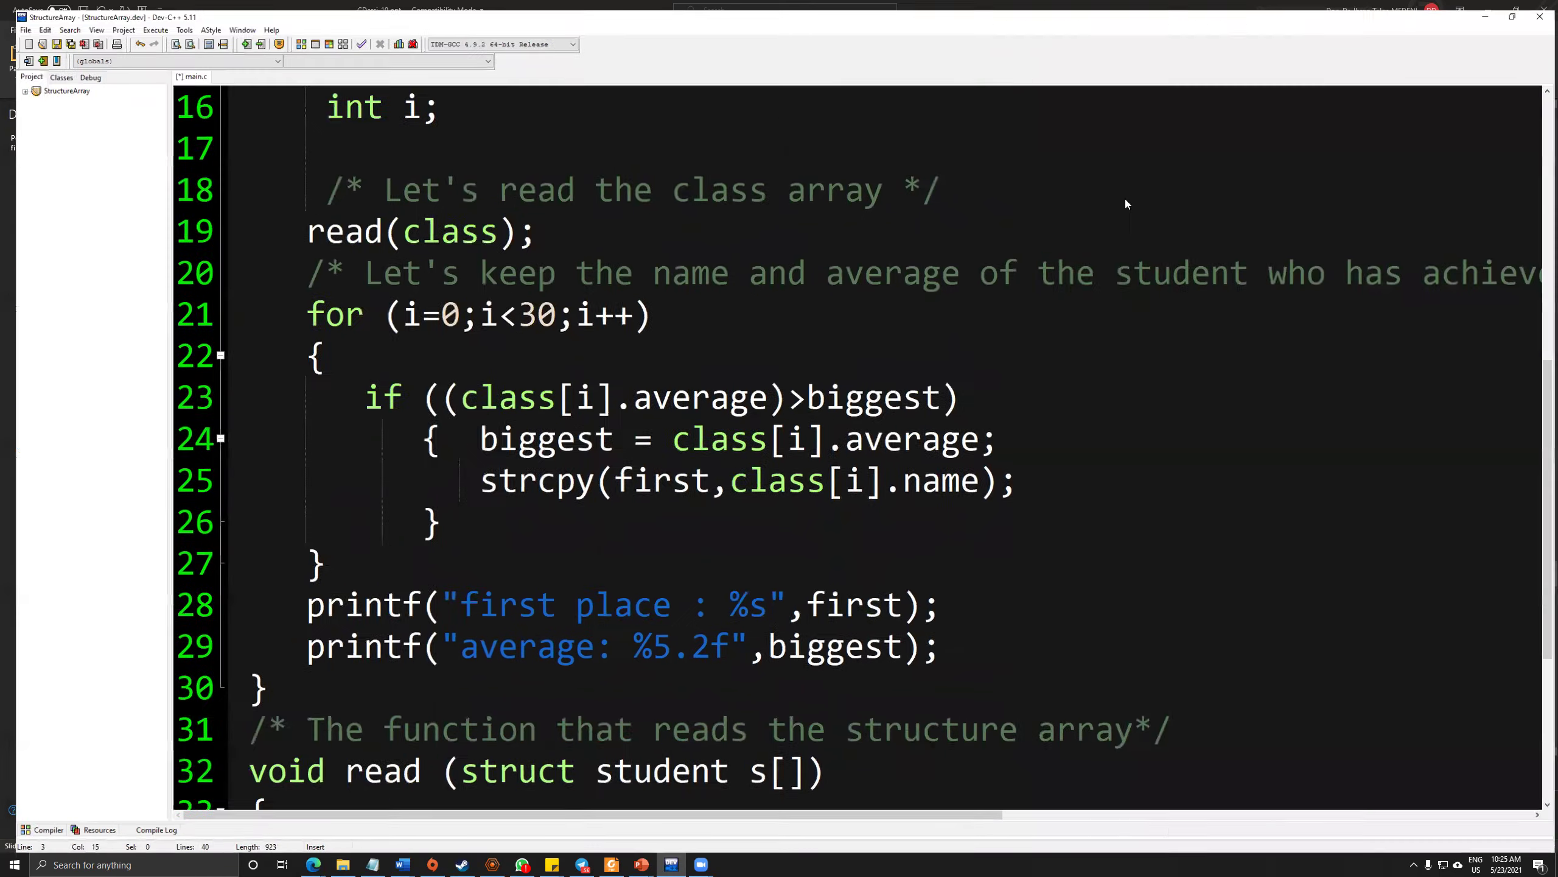
scroll(1143, 470, "down", 2)
scroll(1142, 471, "down", 1)
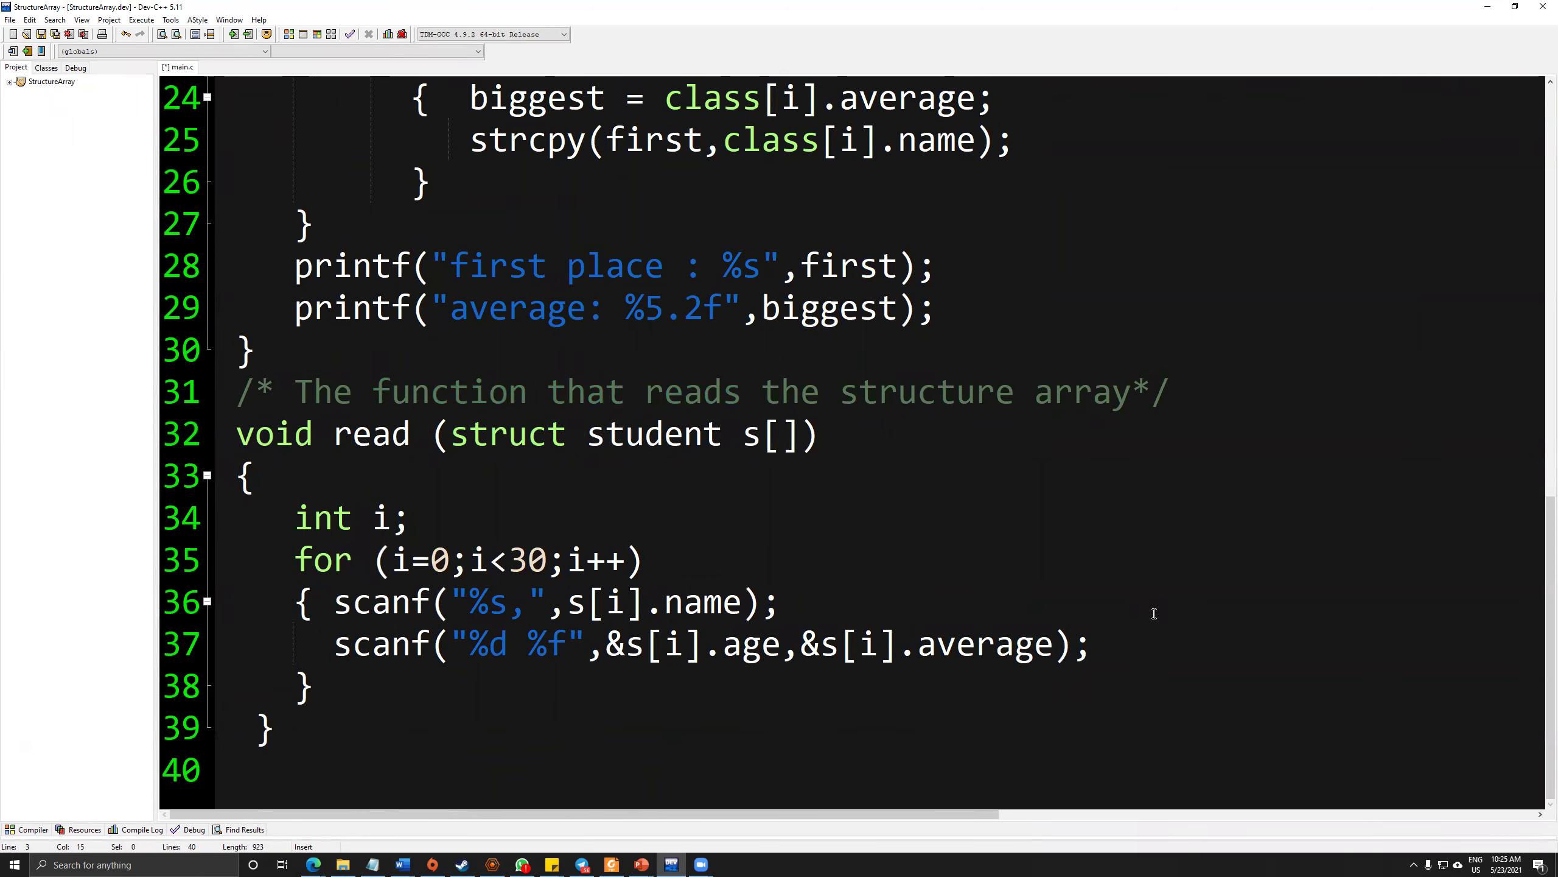
scroll(1153, 613, "up", 3)
scroll(1144, 597, "up", 1)
scroll(1142, 595, "up", 2)
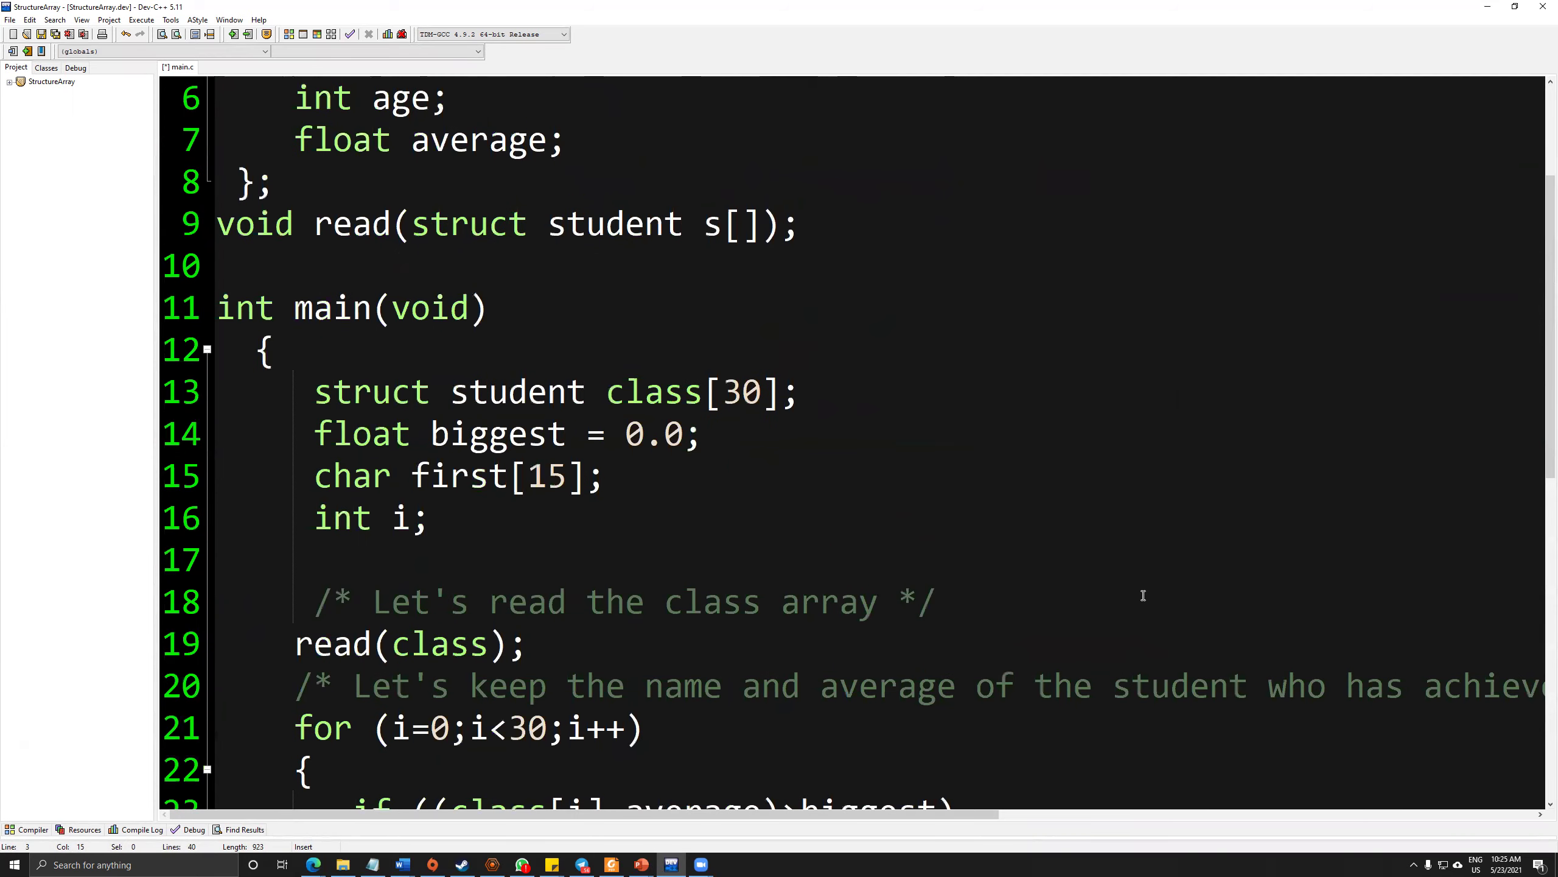
scroll(741, 400, "down", 1)
scroll(741, 404, "down", 1)
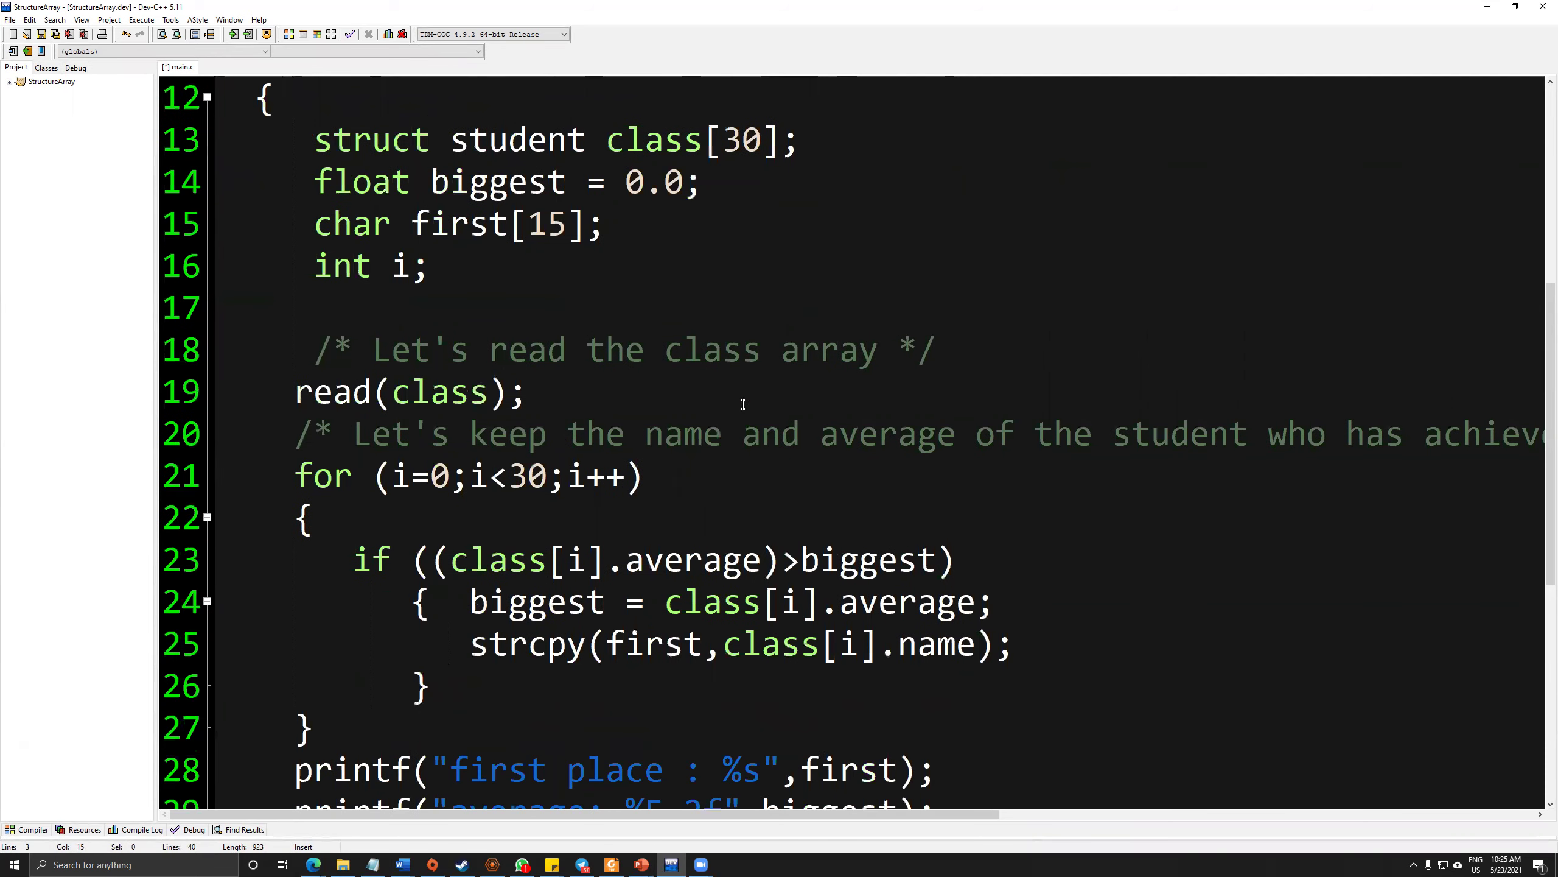
scroll(742, 405, "up", 1)
scroll(742, 404, "down", 2)
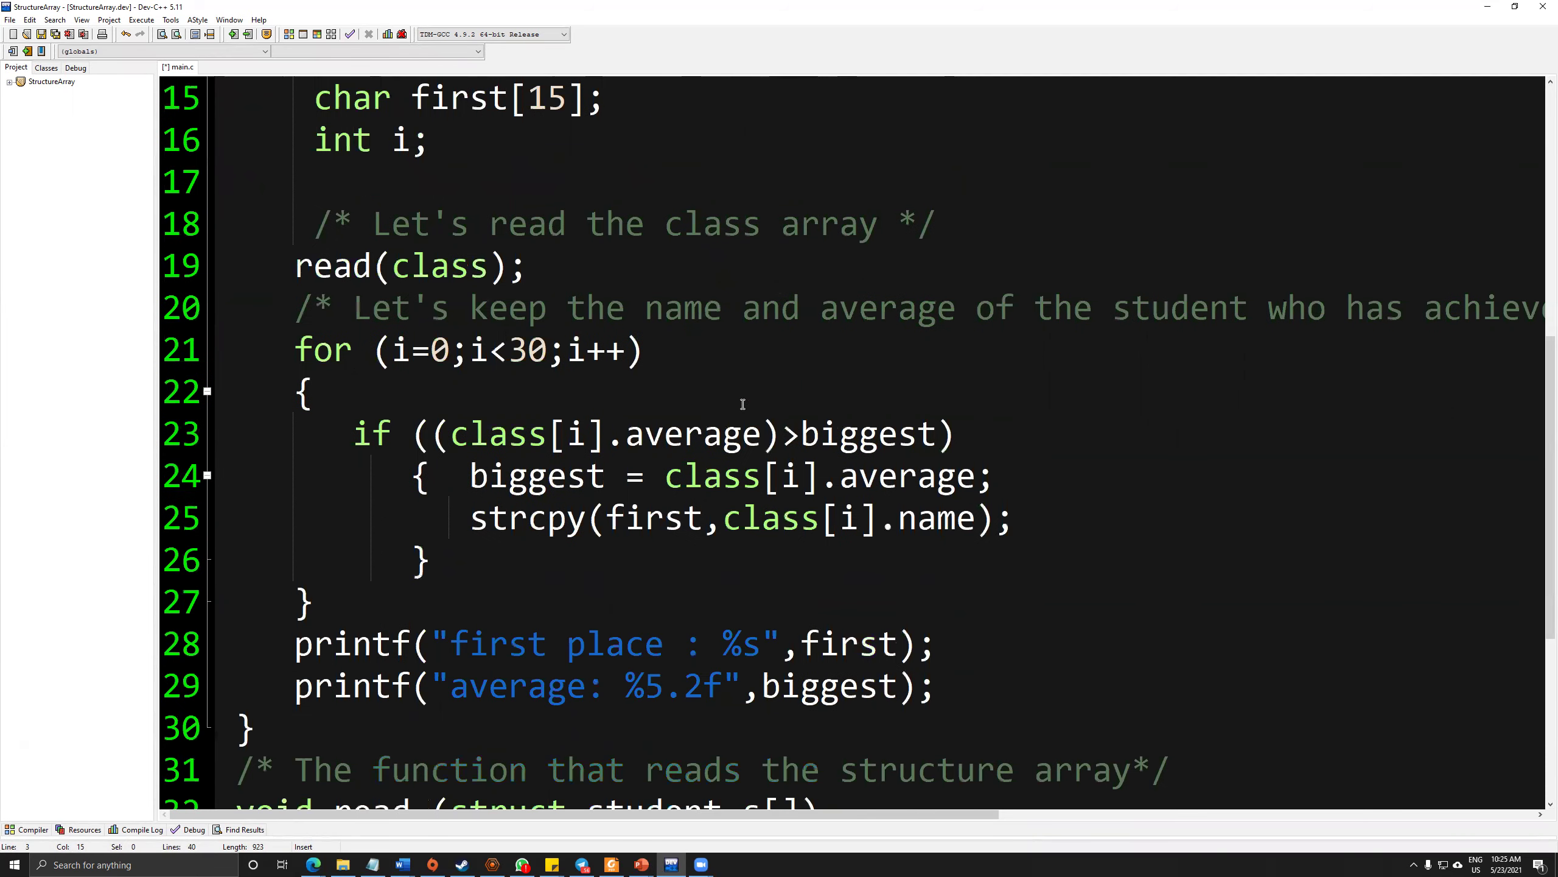
scroll(742, 404, "up", 3)
scroll(742, 405, "up", 2)
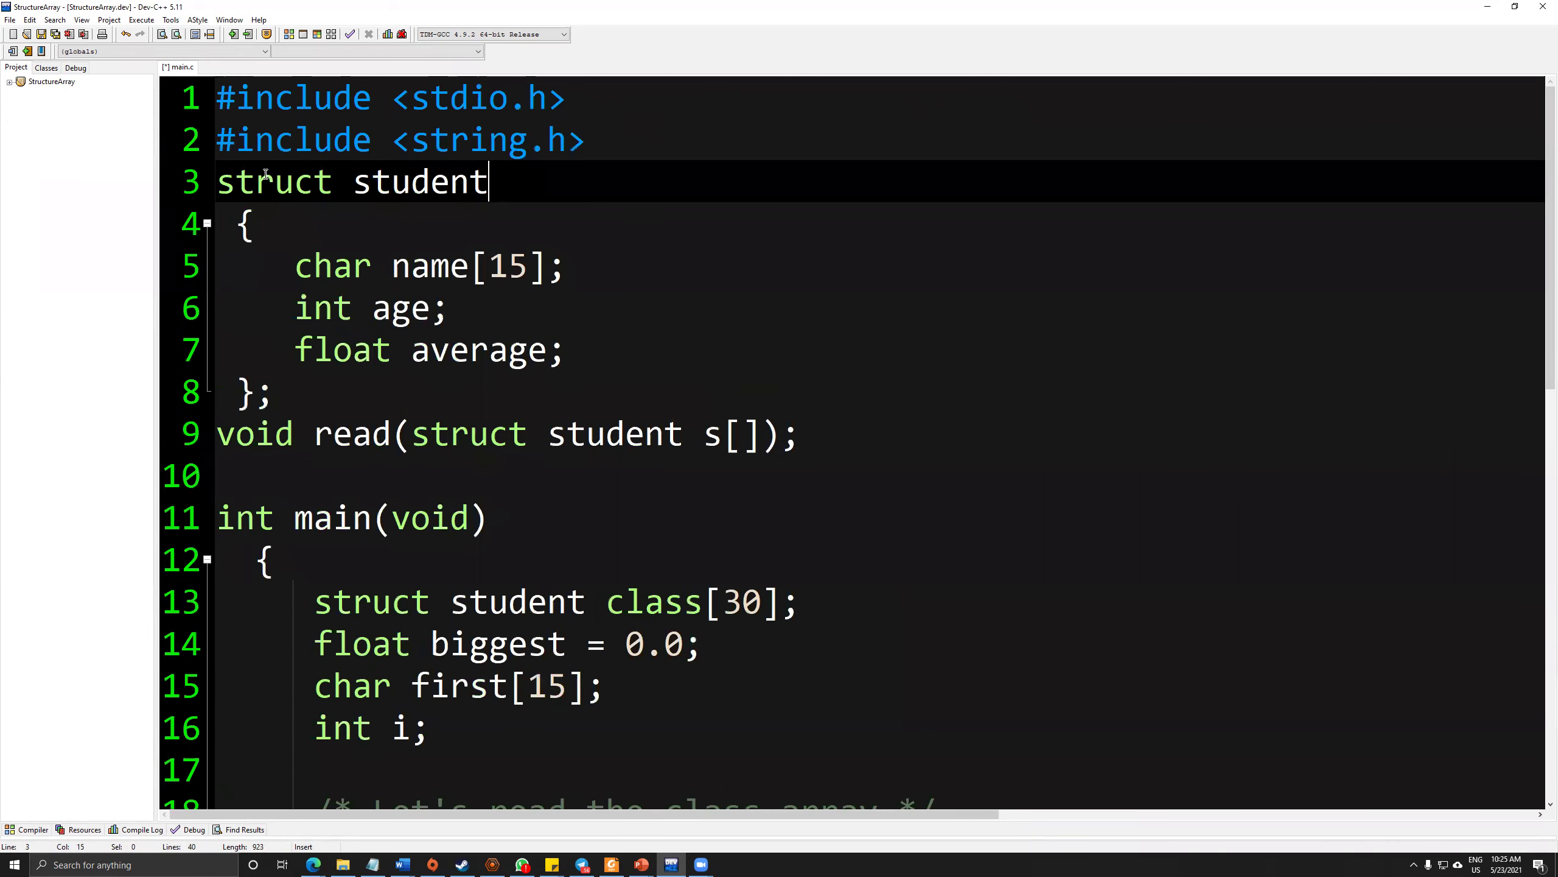
mouse_move(219, 181)
left_mouse_down()
mouse_move(345, 220)
mouse_move(274, 392)
mouse_move(1007, 447)
left_mouse_up()
left_click(219, 434)
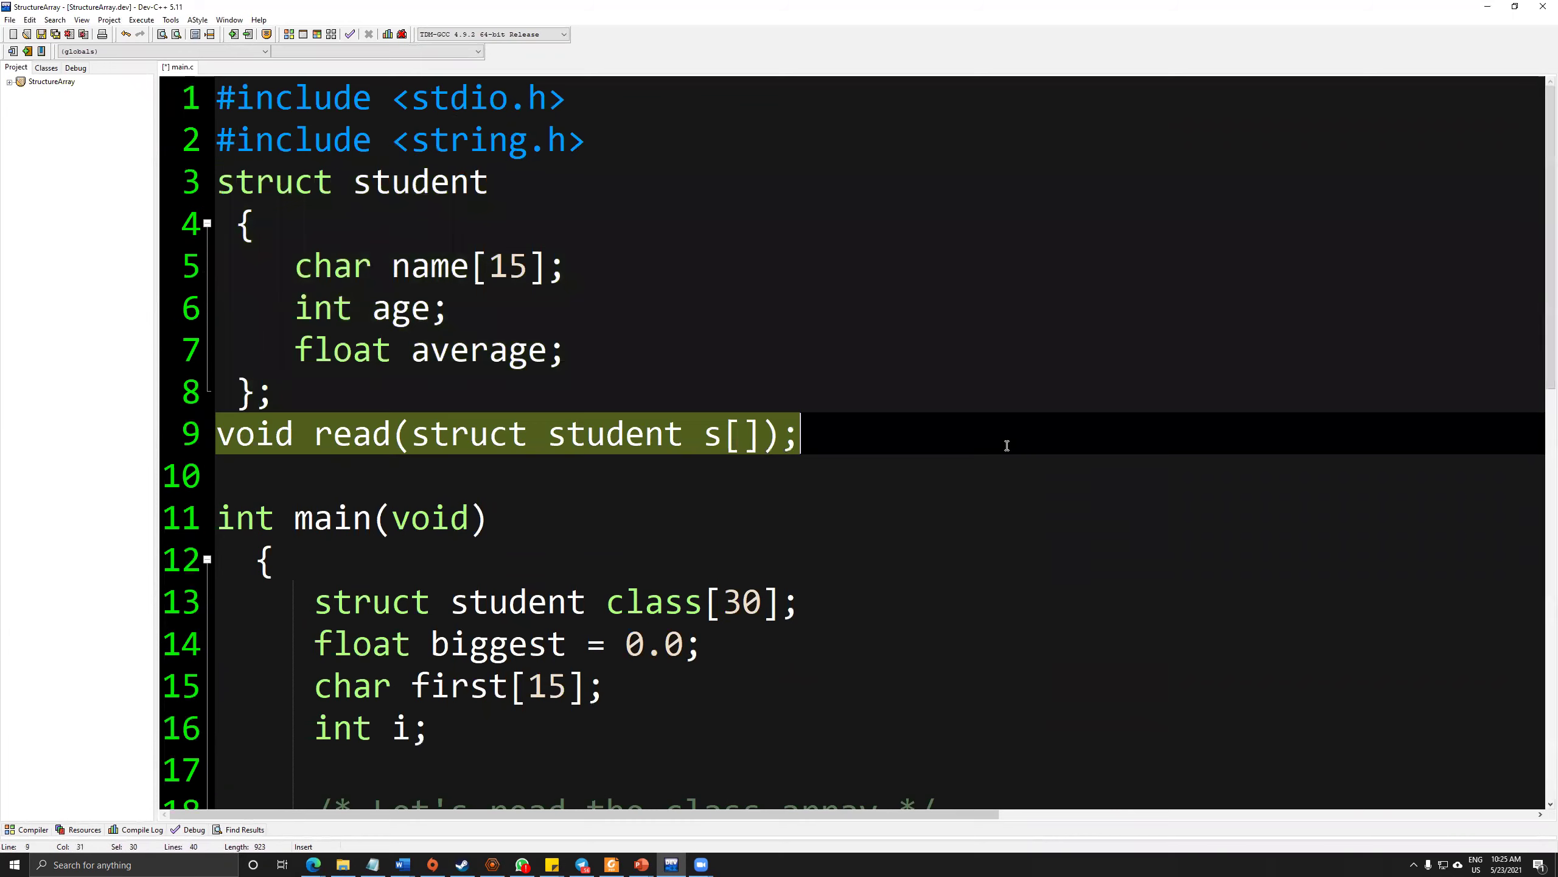
left_click(126, 31)
right_click(122, 16)
left_click(698, 171)
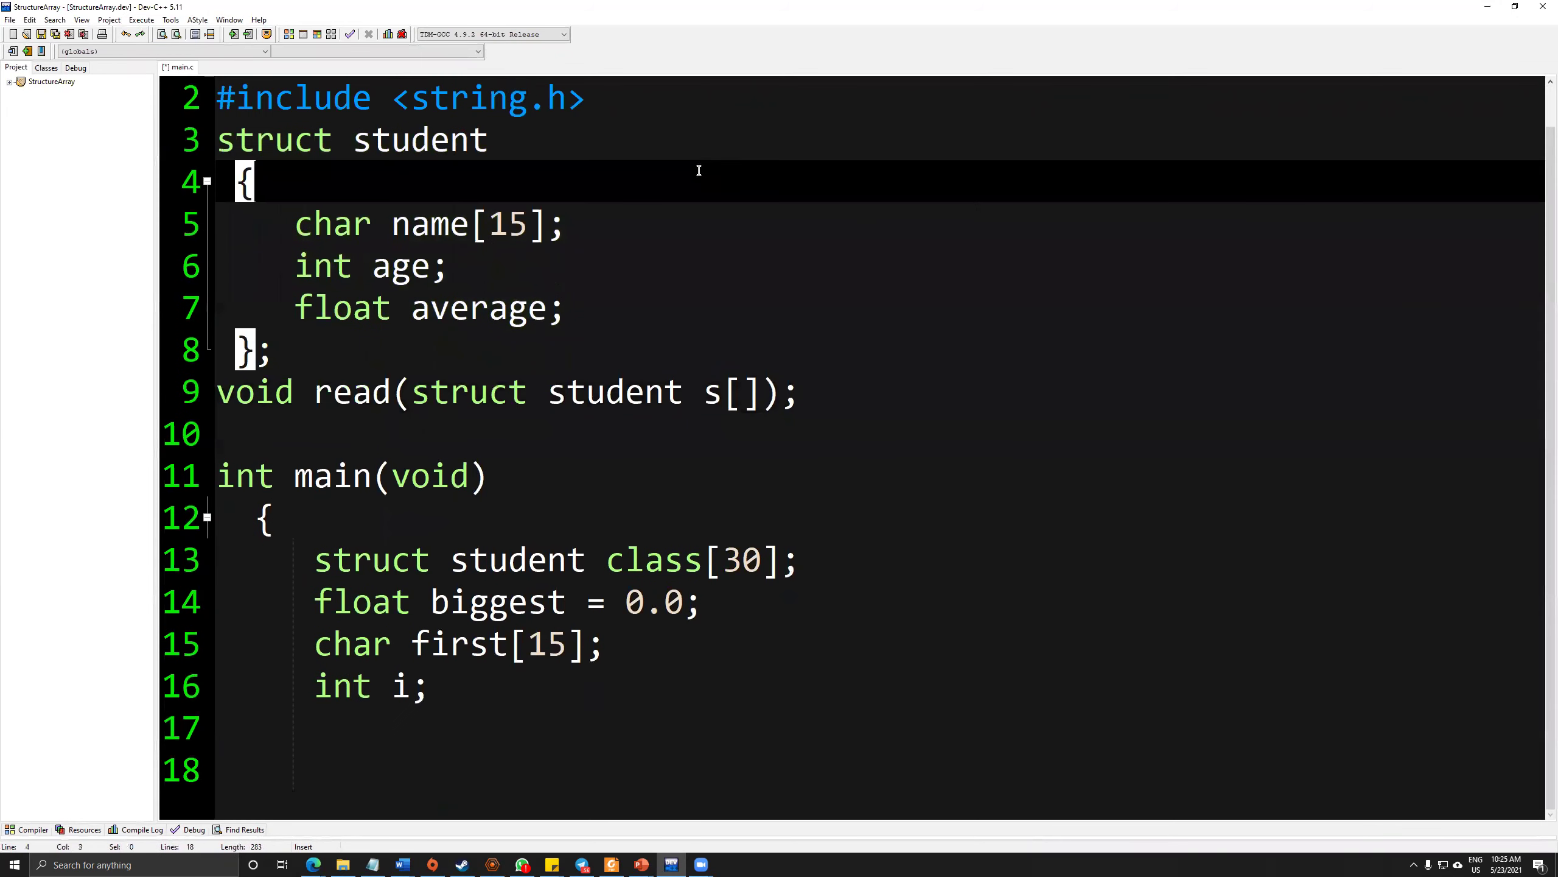
key("ctrl+z")
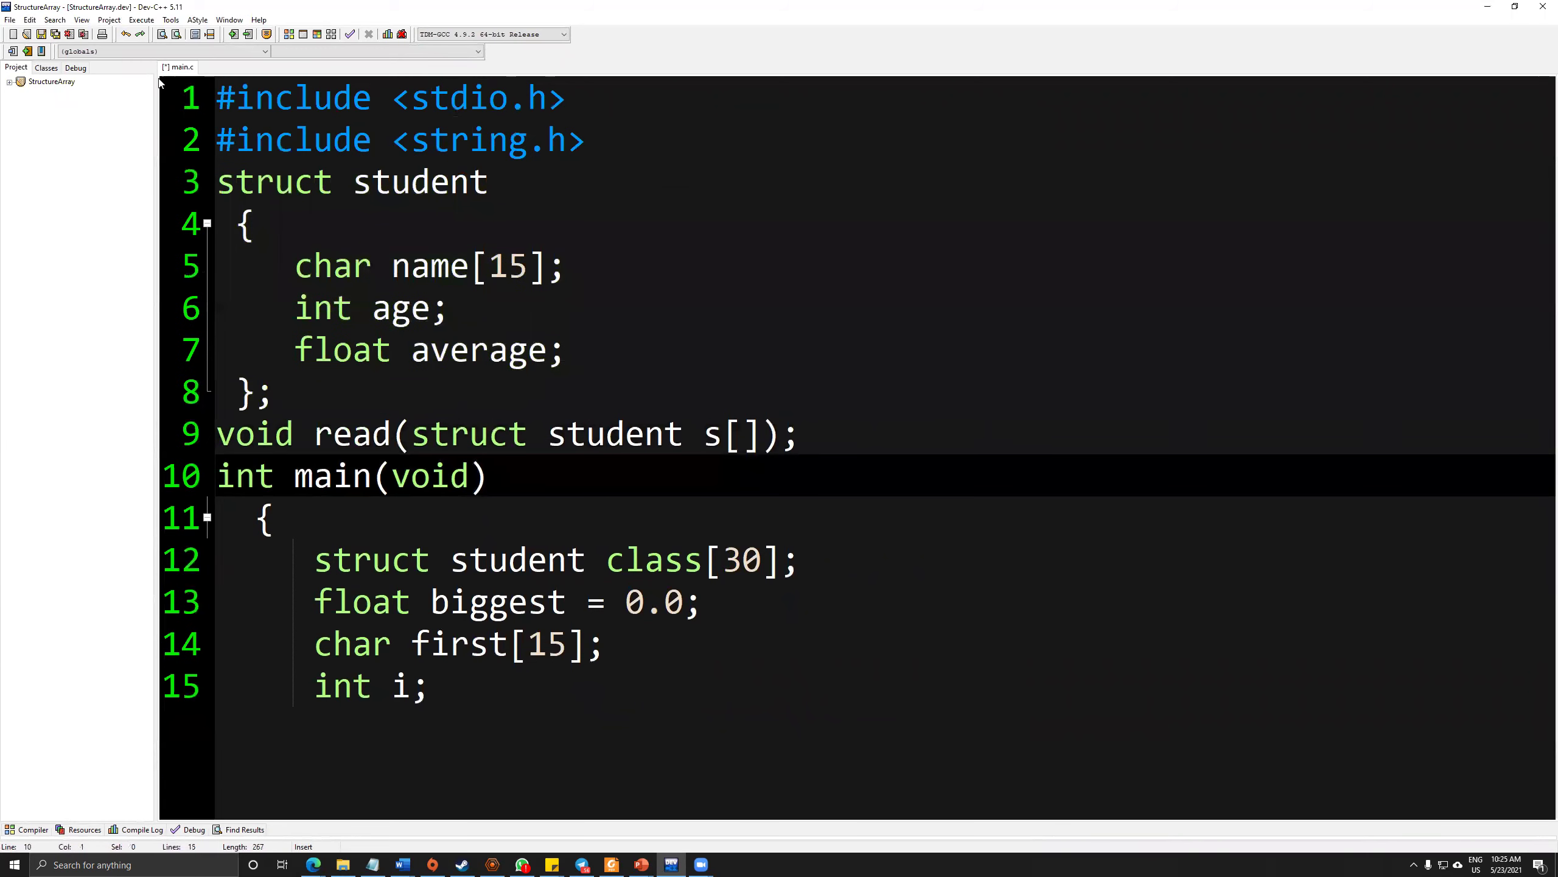
Compile via Execute, saving the source as StructArray.c, and jump to the file's end
left_click(141, 20)
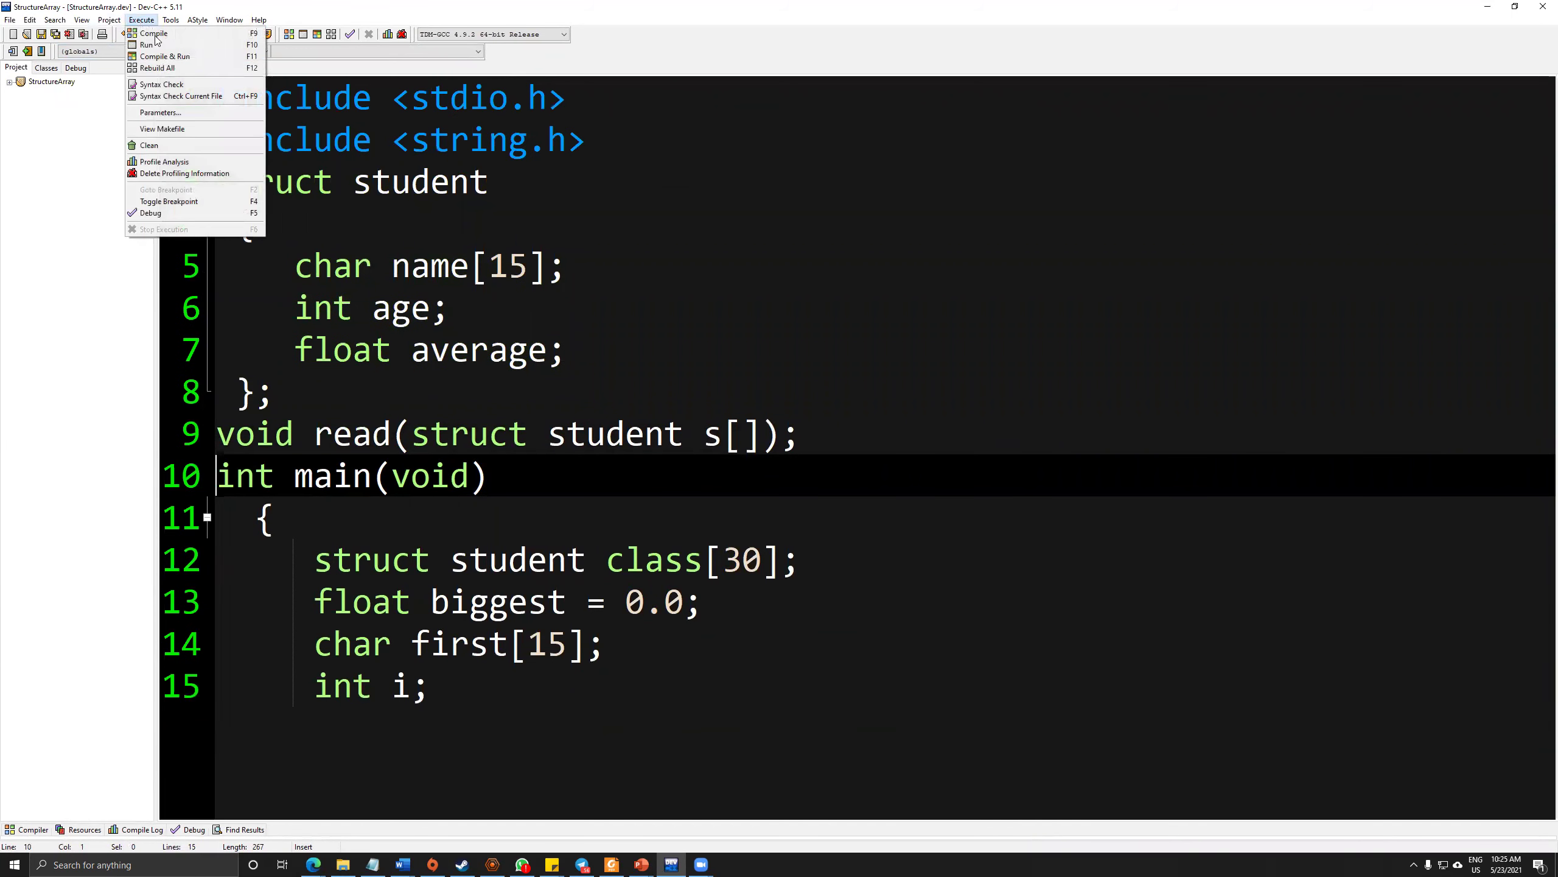
left_click(165, 57)
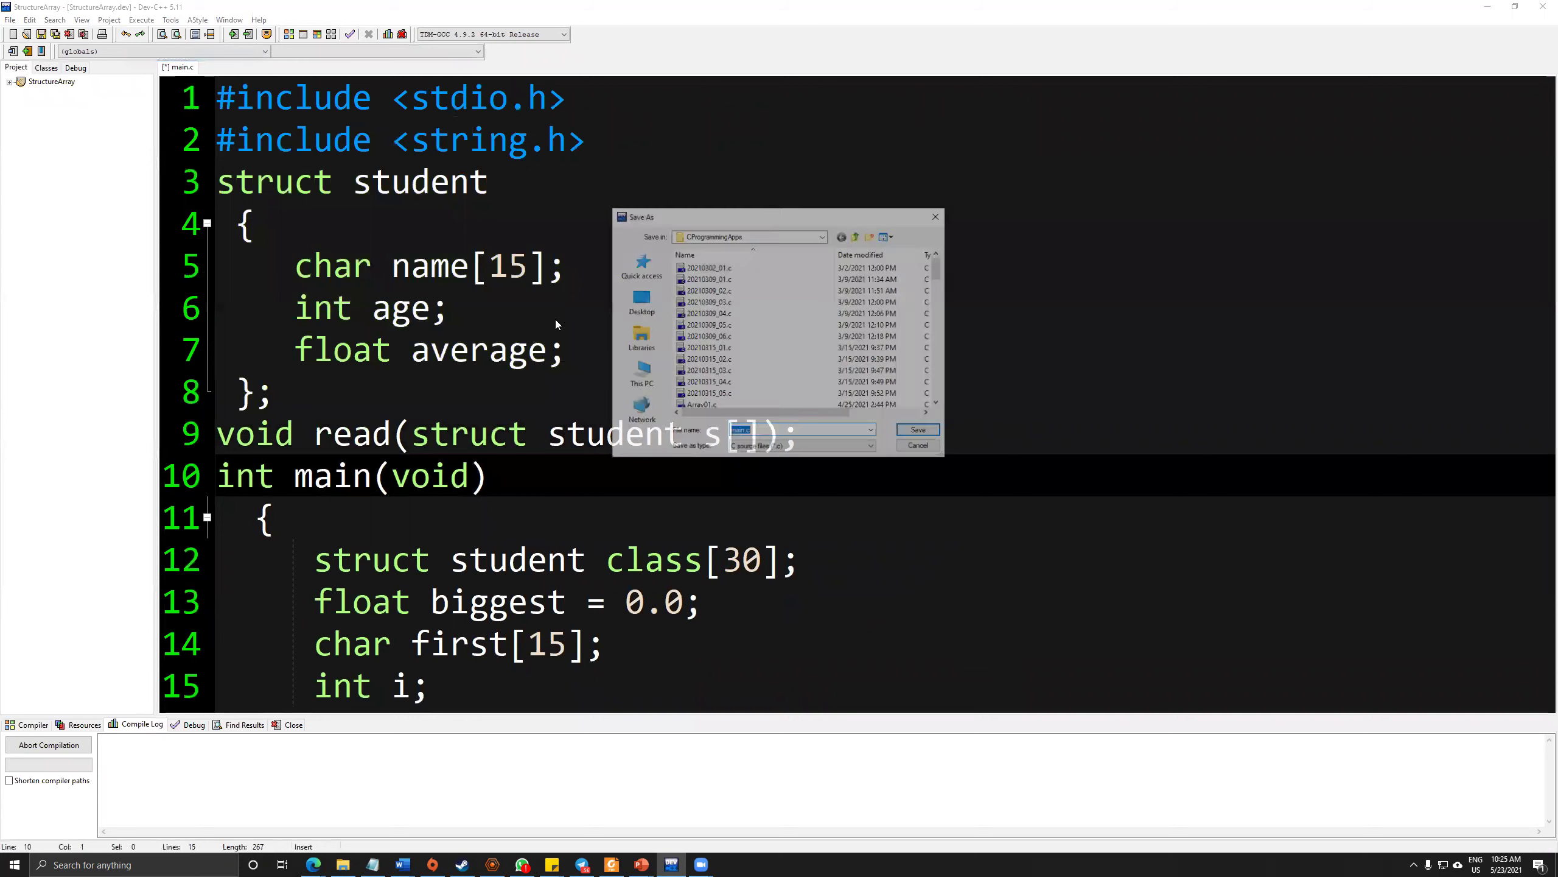
type("StructArray")
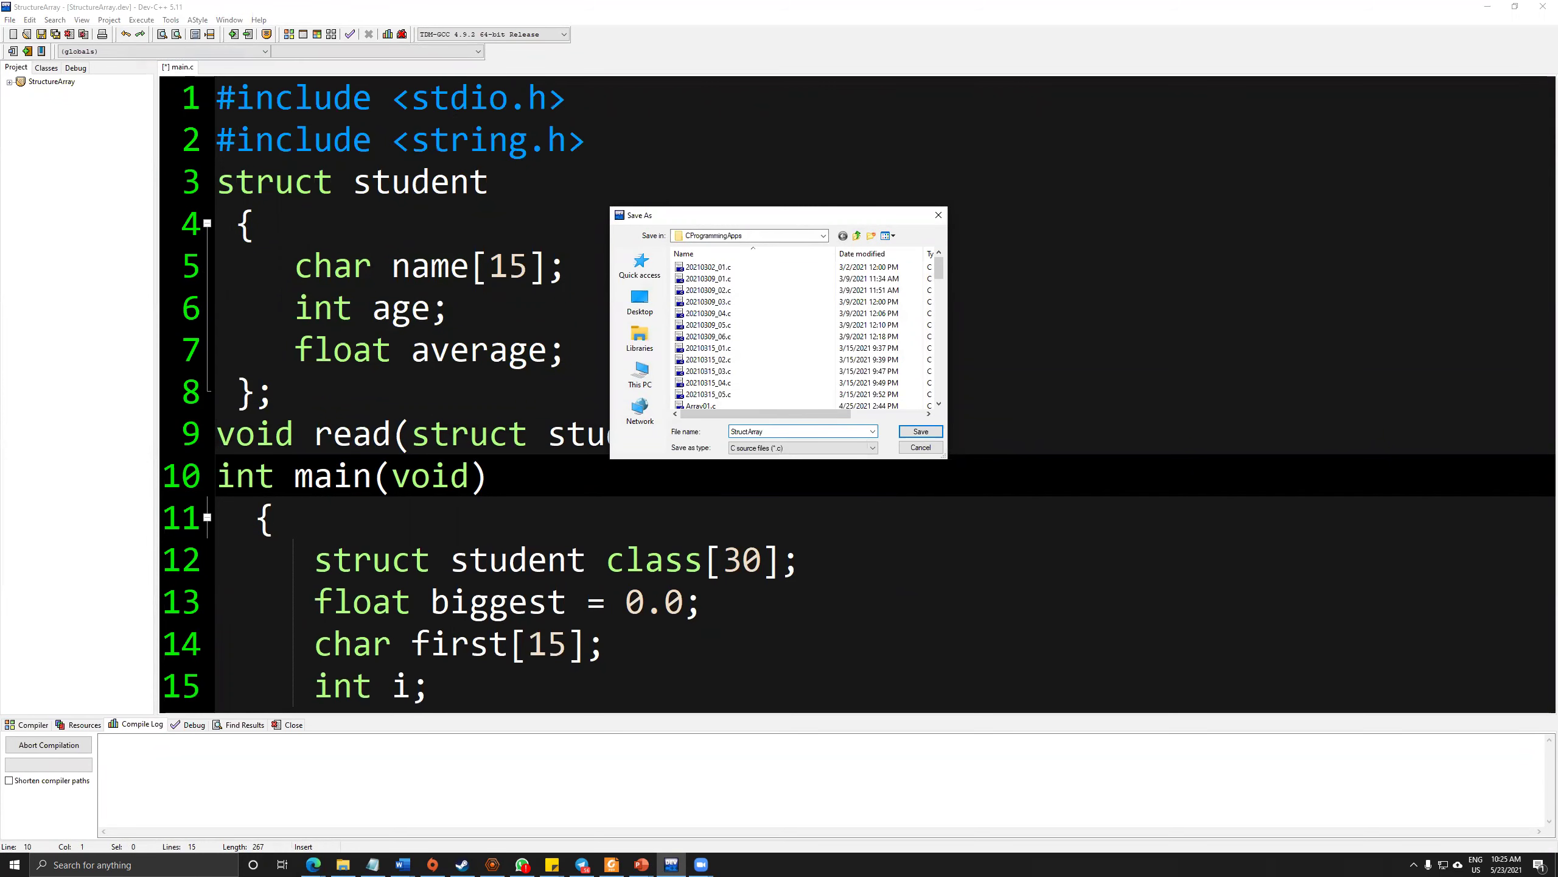
key("Return")
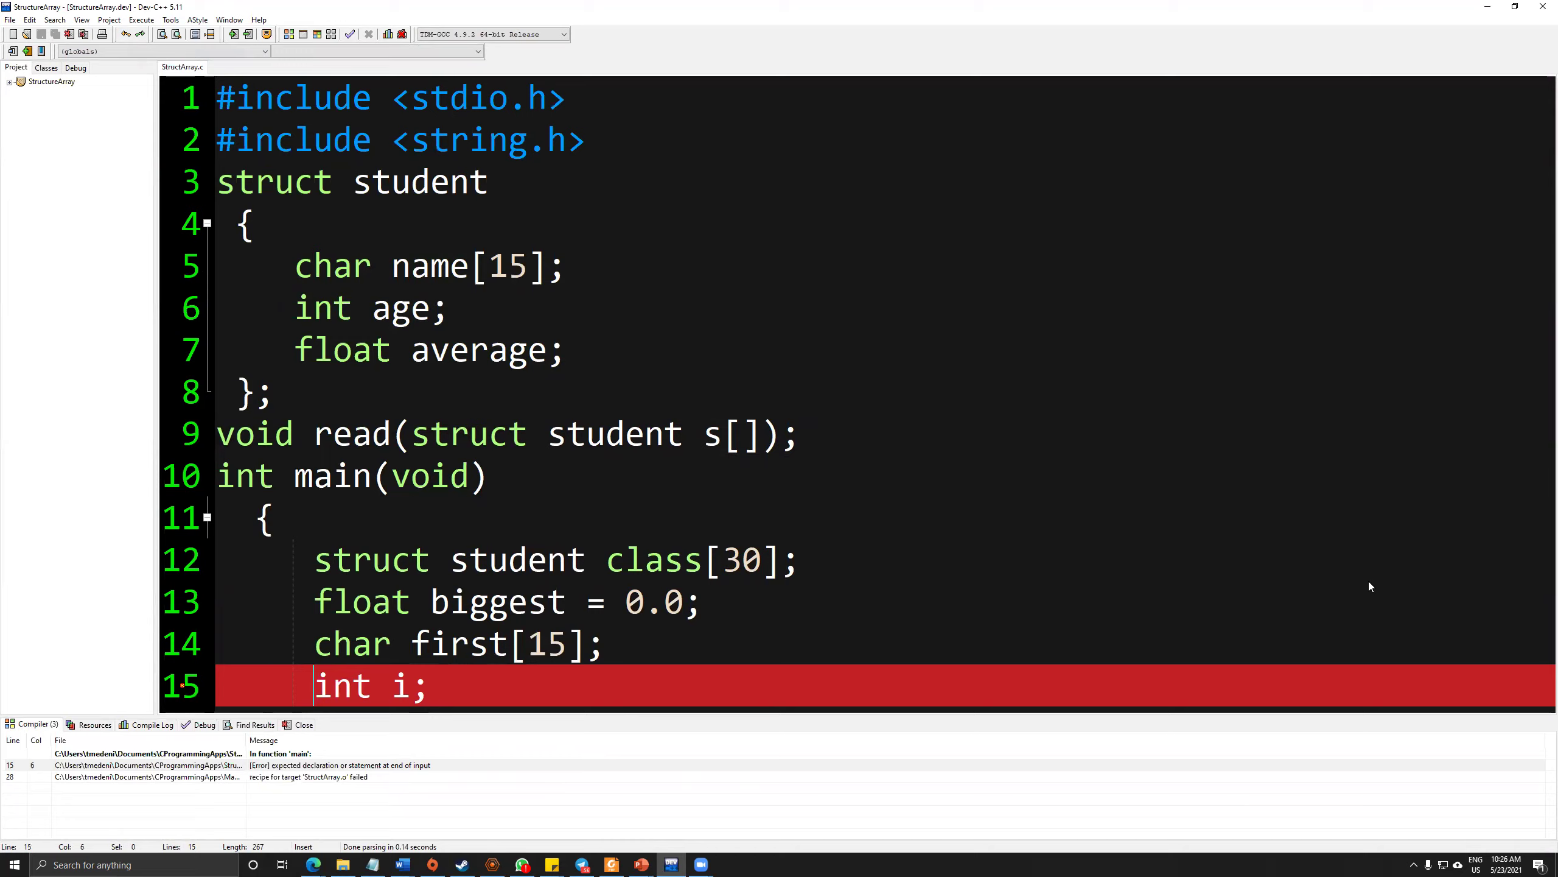
key("ctrl+End")
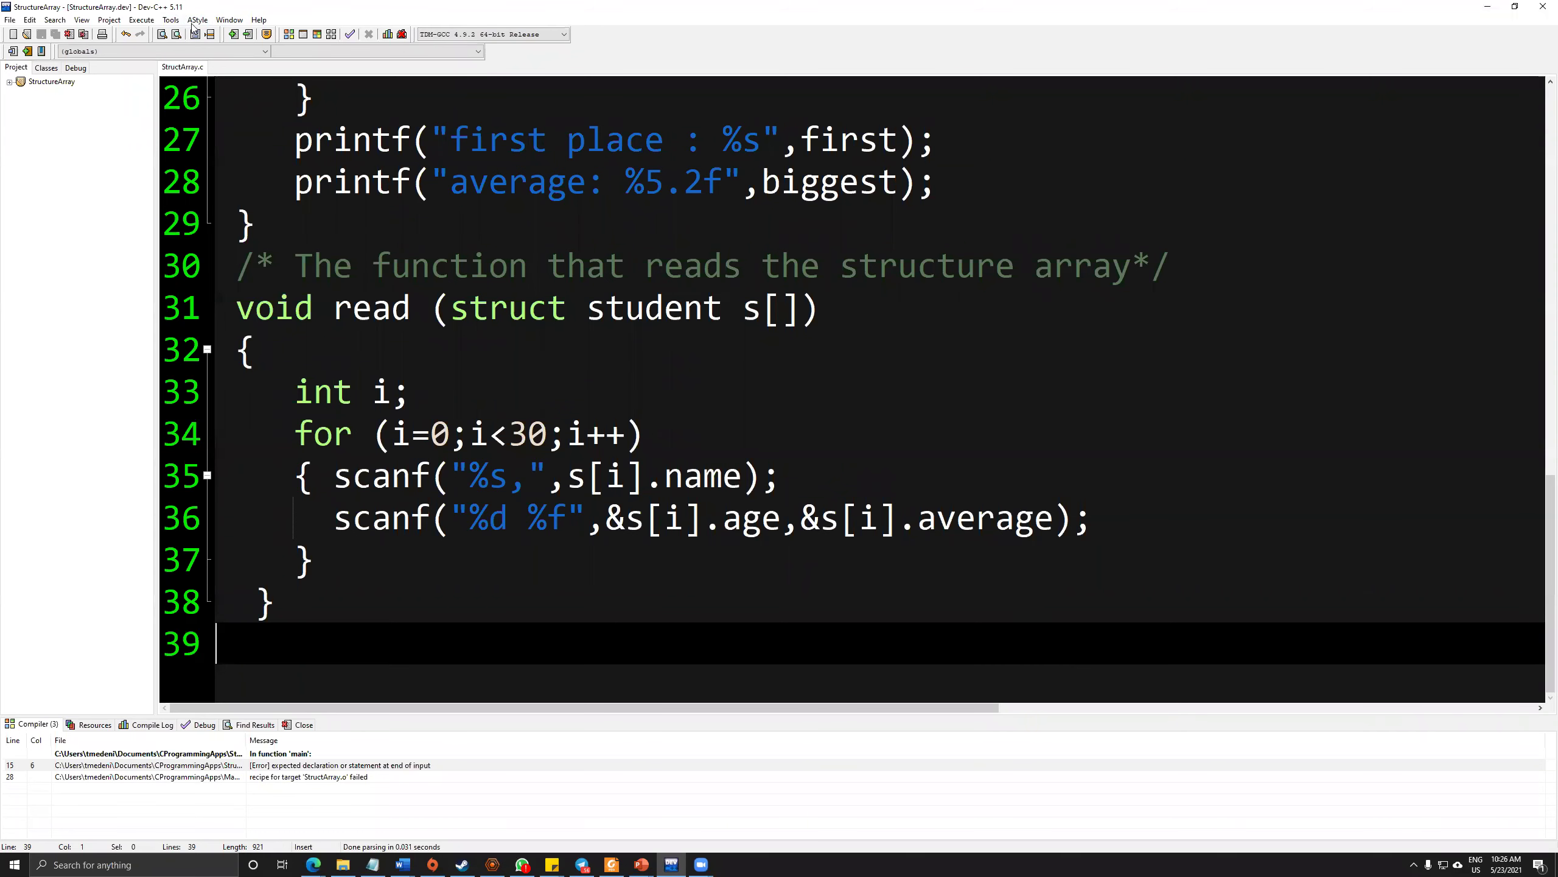
Compile and run the program, move its console aside, then close it
left_click(147, 22)
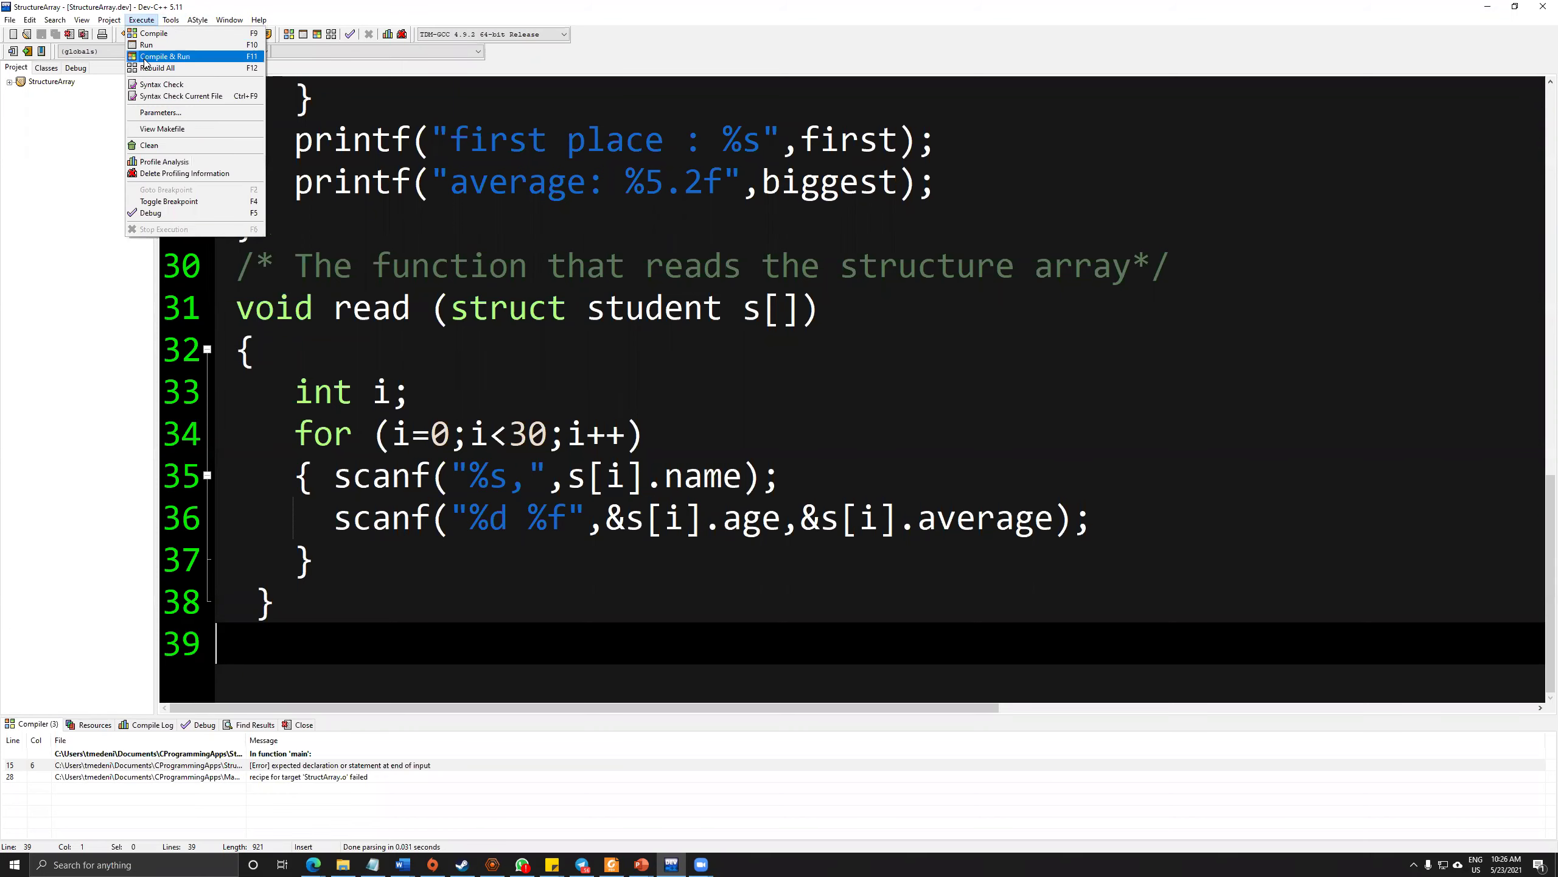
left_click(165, 57)
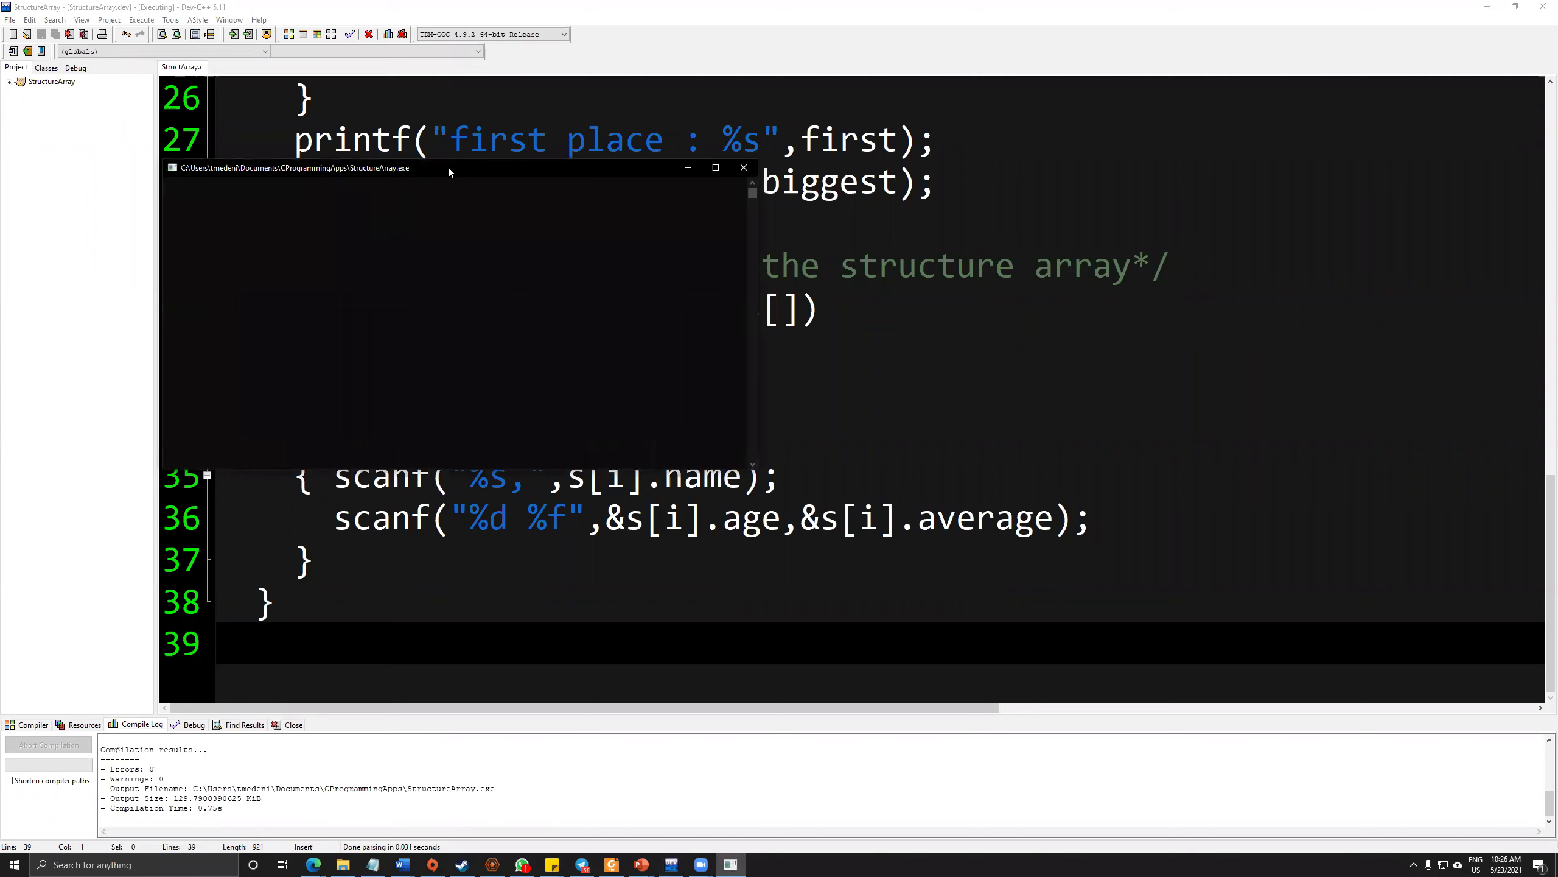
left_click_drag(448, 170, 1202, 161)
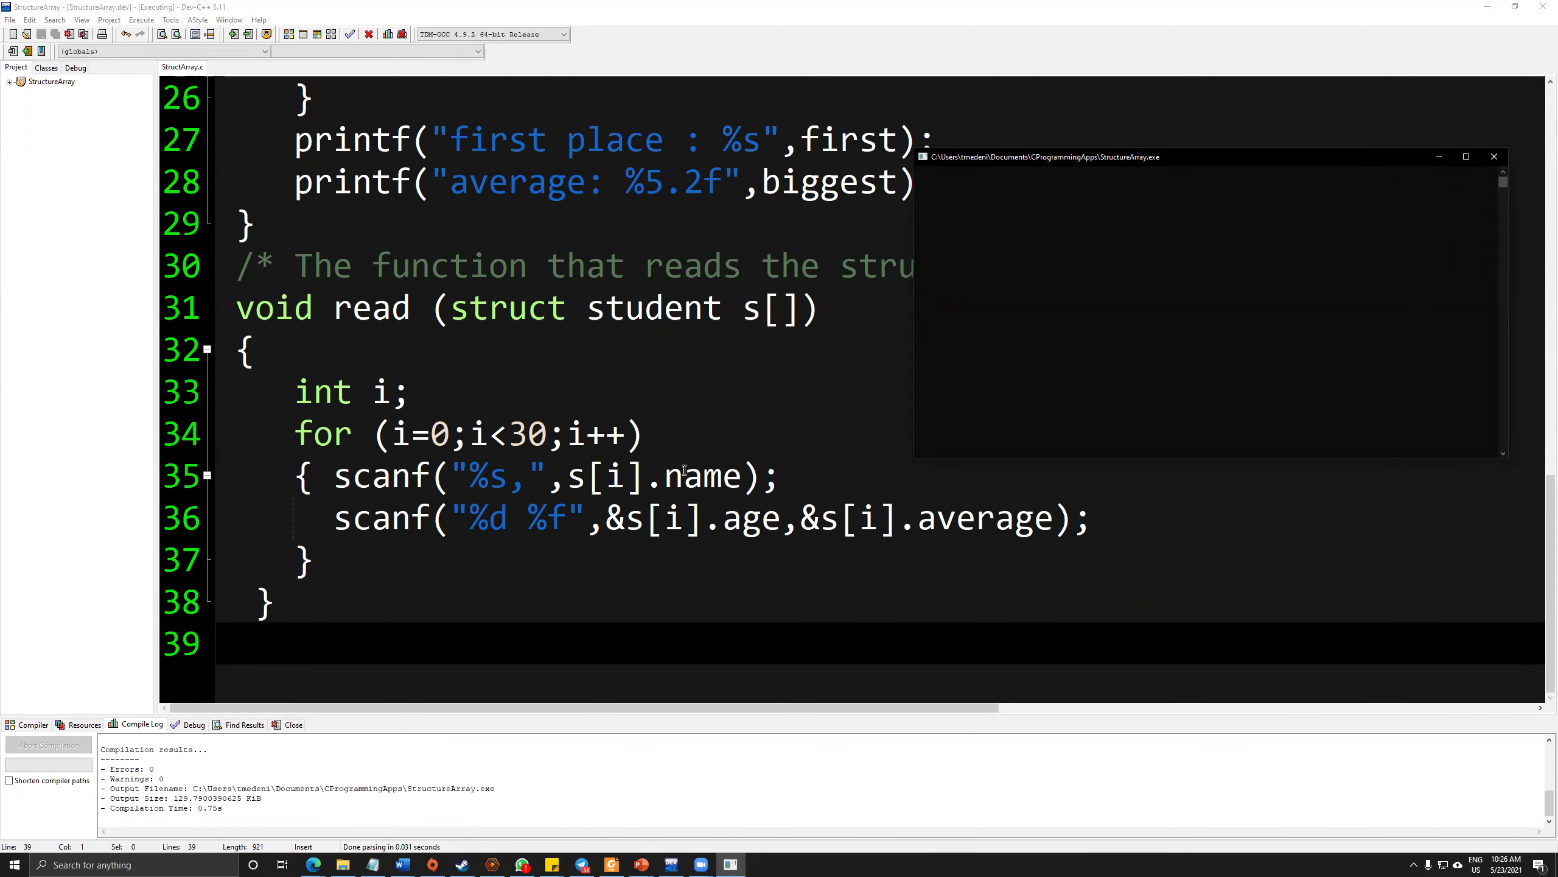
left_click(1495, 159)
scroll(731, 366, "up", 4)
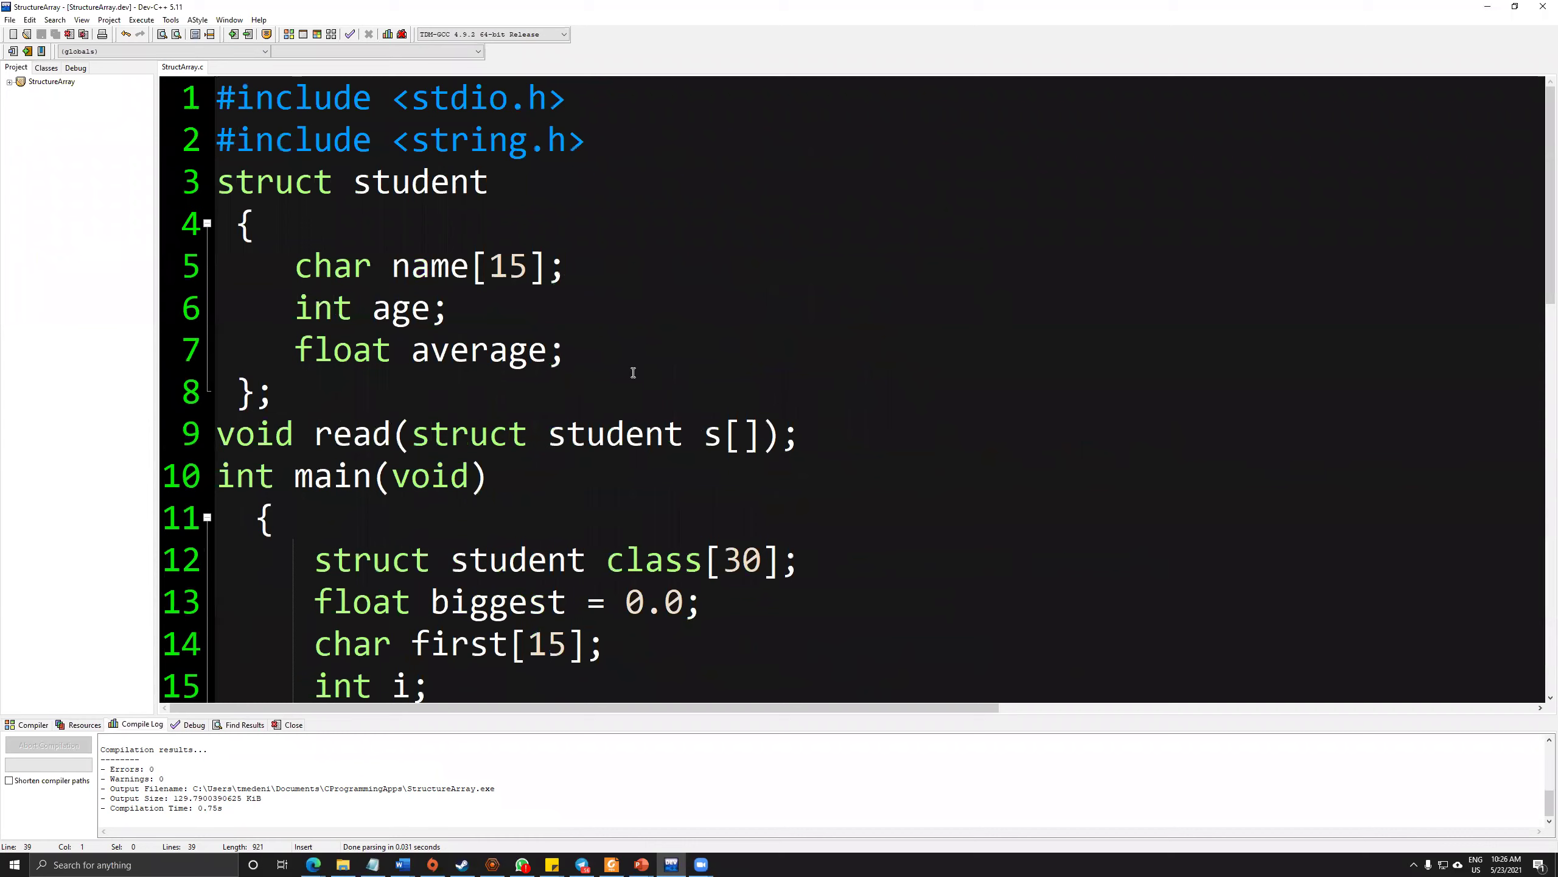
scroll(633, 372, "up", 4)
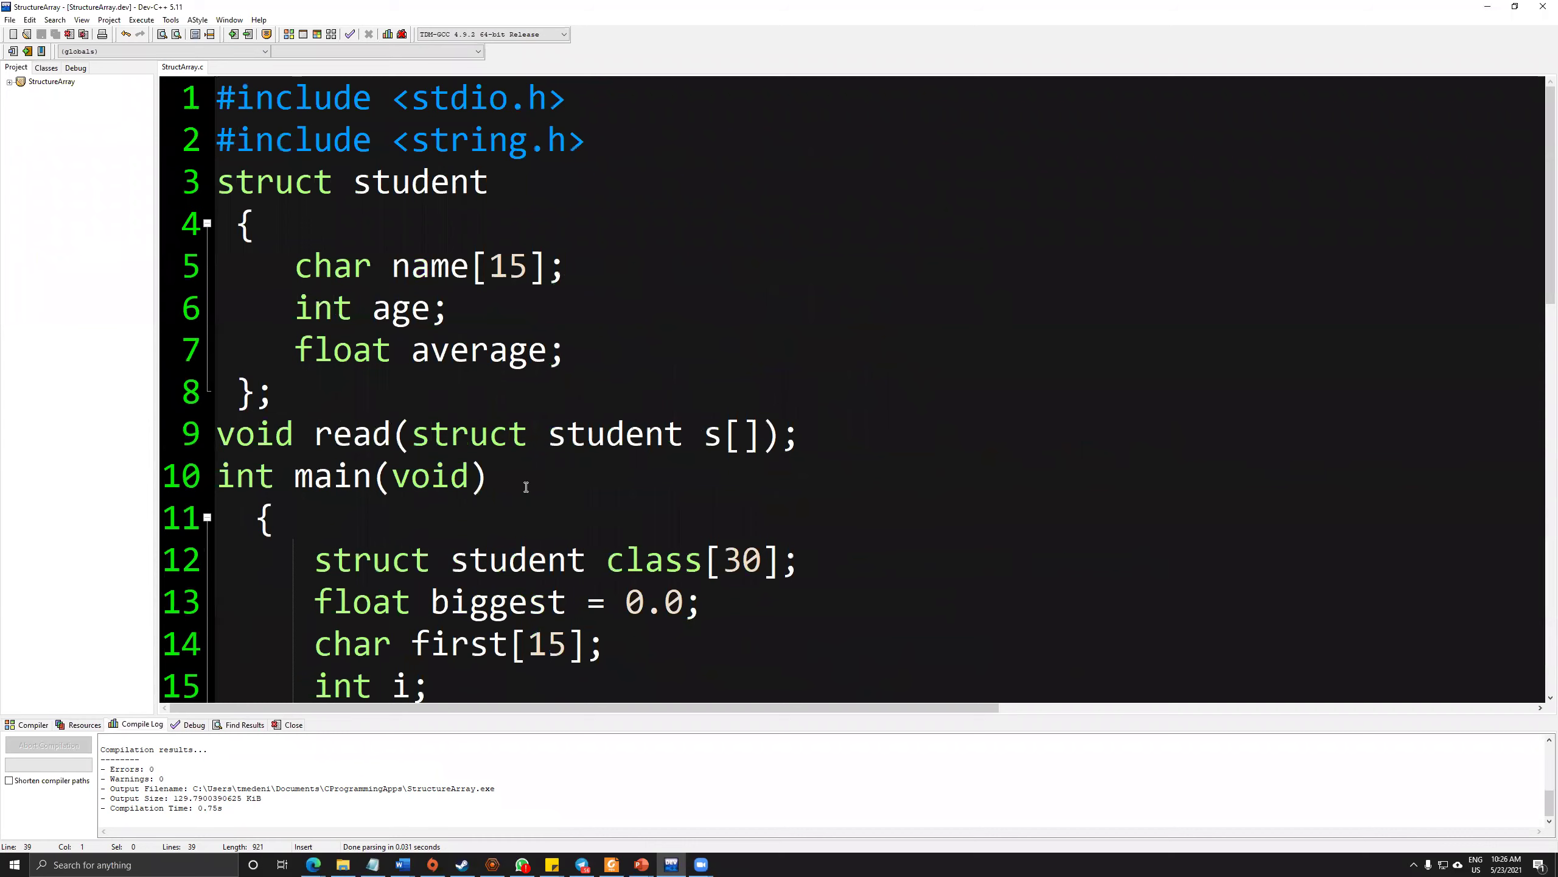
Change the class array size and the first loop bound from 30 to 3
left_click(740, 560)
key("BackSpace")
key("Down")
key("Down")
key("Down")
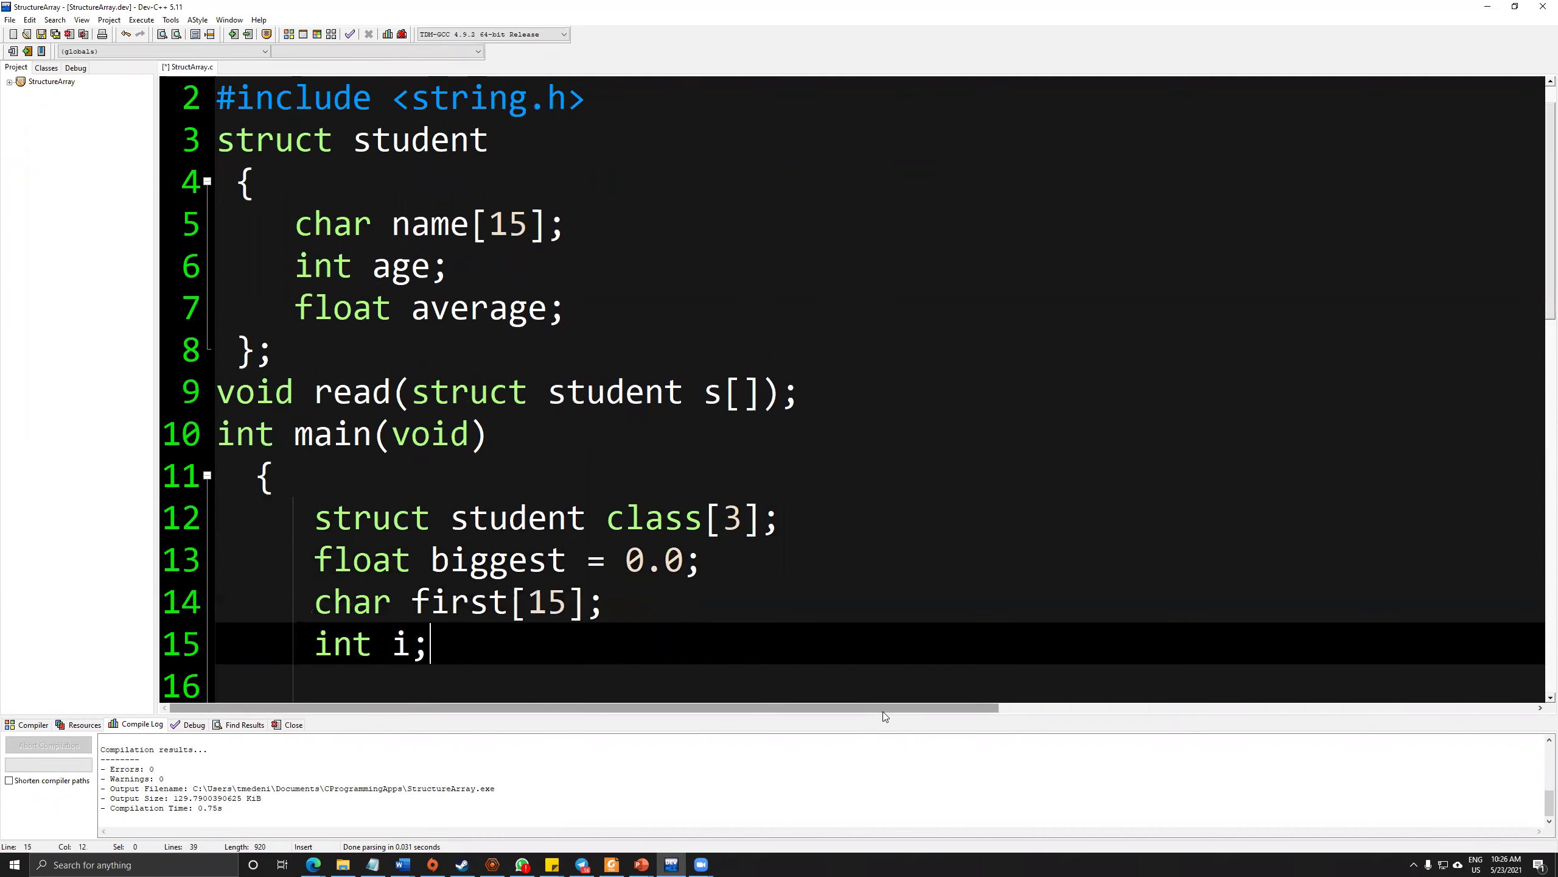
key("Down")
key("Down")
key("Down")
key("Down")
key("Down")
key("Down")
key("Down")
key("Up")
key("Up")
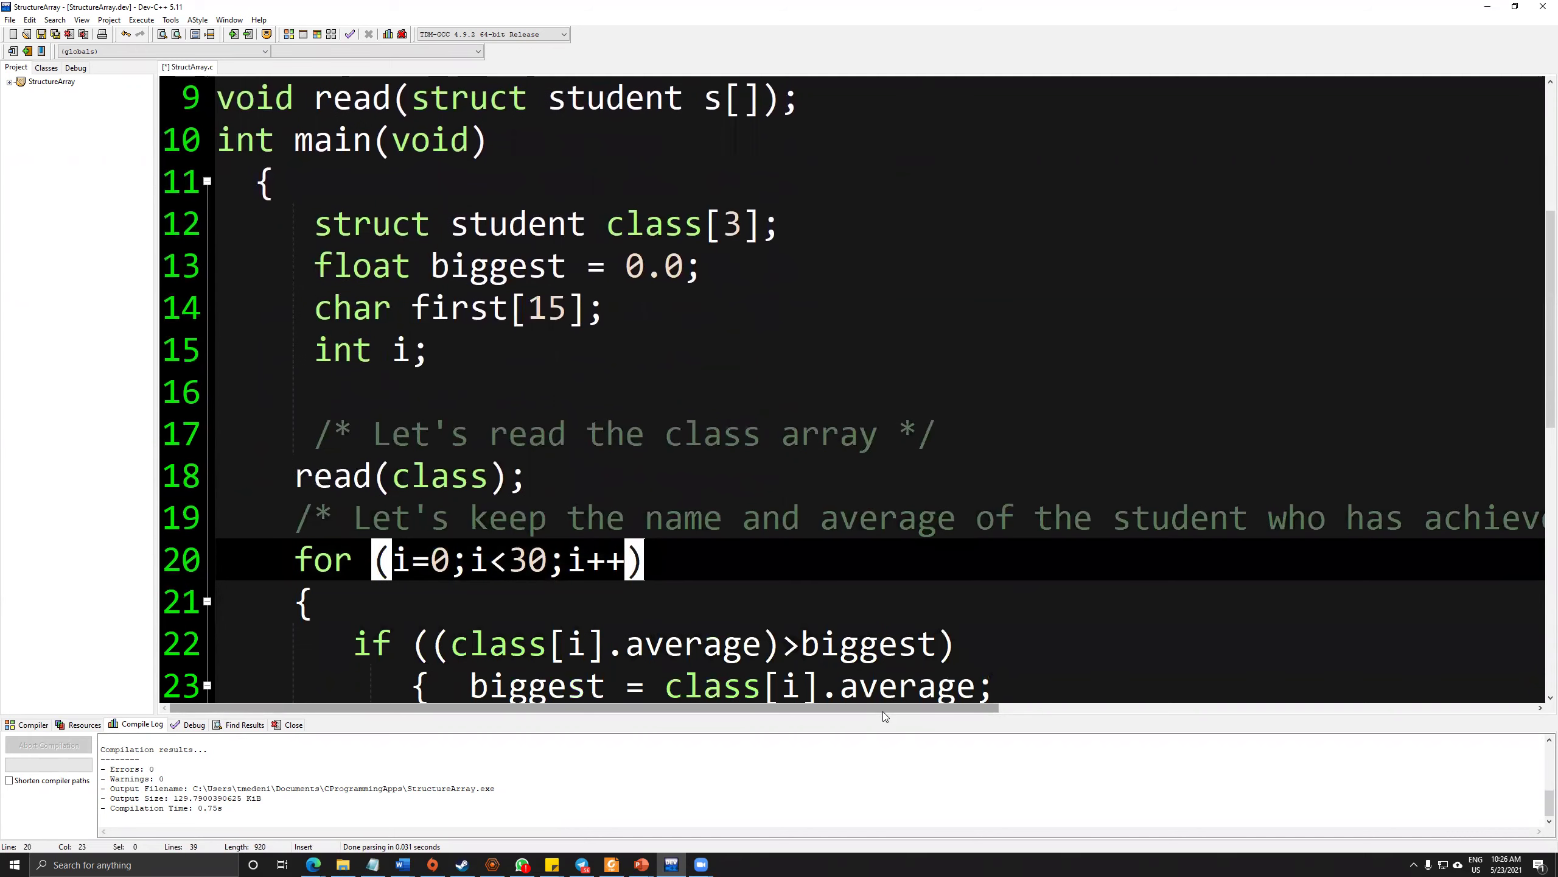
key("Right")
key("Right")
key("Right")
key("Left")
key("Left")
key("Left")
key("Left")
key("Delete")
Change the read function's loop bound to 3 and recompile and run with F11
key("Down")
key("Down")
key("Down")
key("Down")
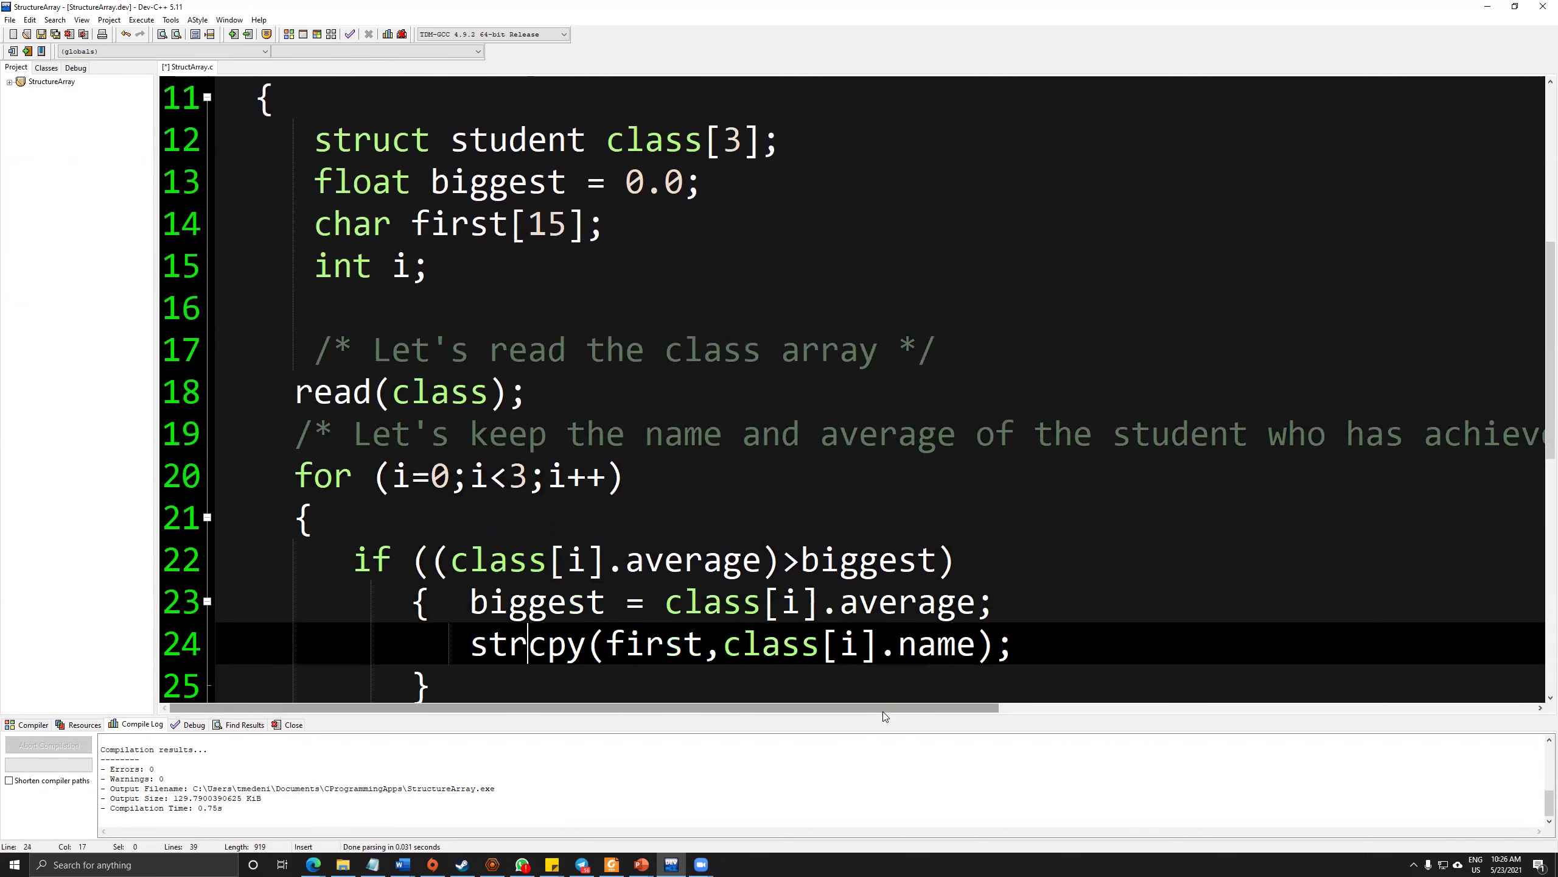
key("Down")
key("Down")
key("Down")
key("Down")
key("Down")
key("Down")
key("Down")
key("Down")
key("Down")
key("Down")
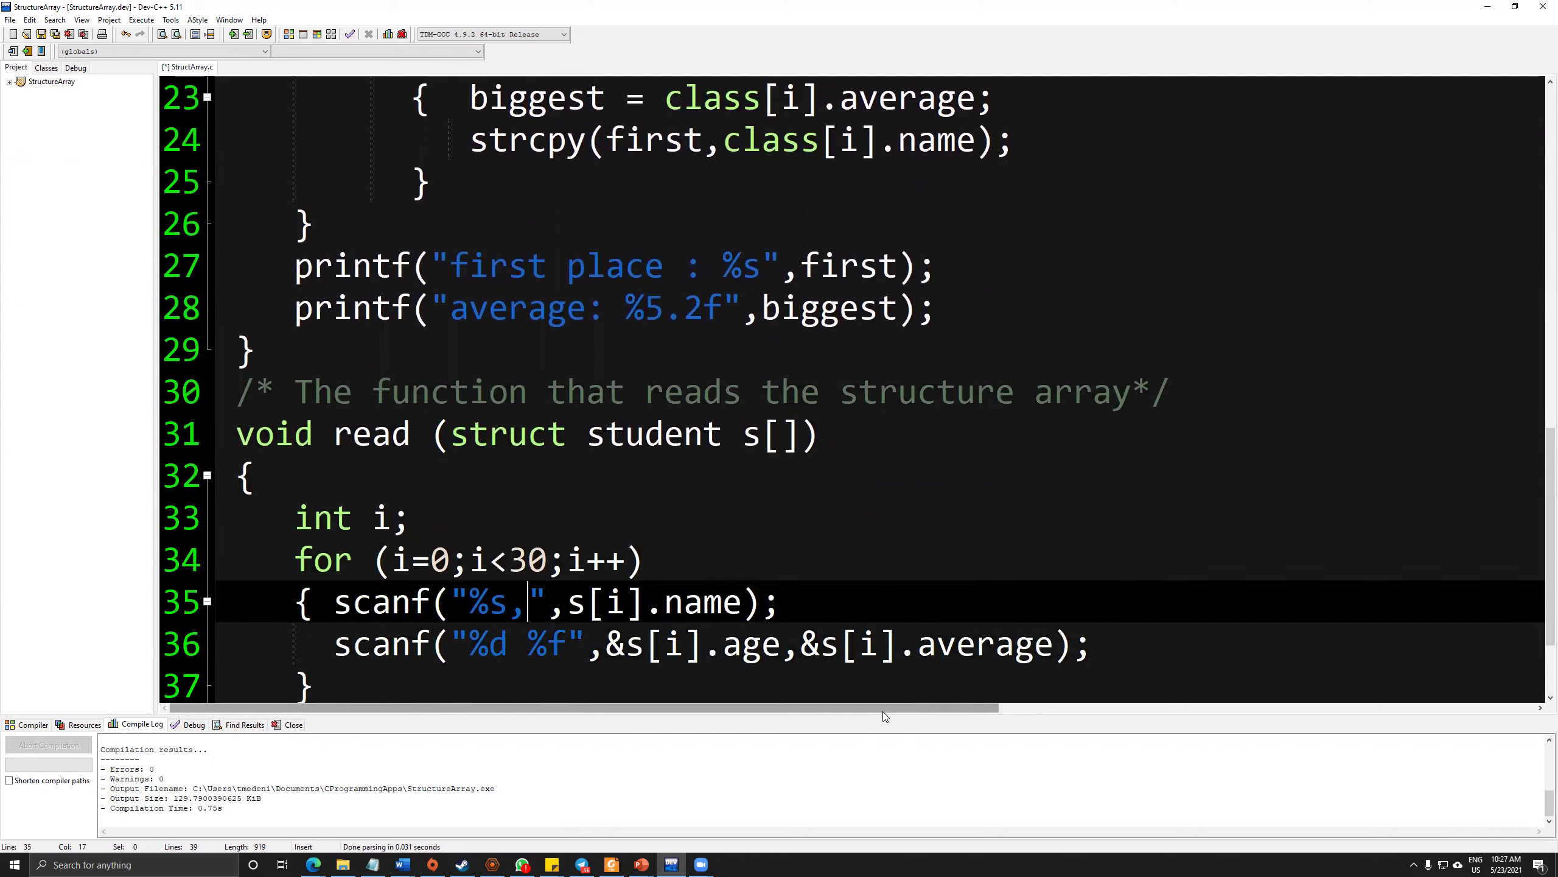
key("Up")
key("Delete")
key("Down")
key("Down")
key("Down")
key("Down")
key("Down")
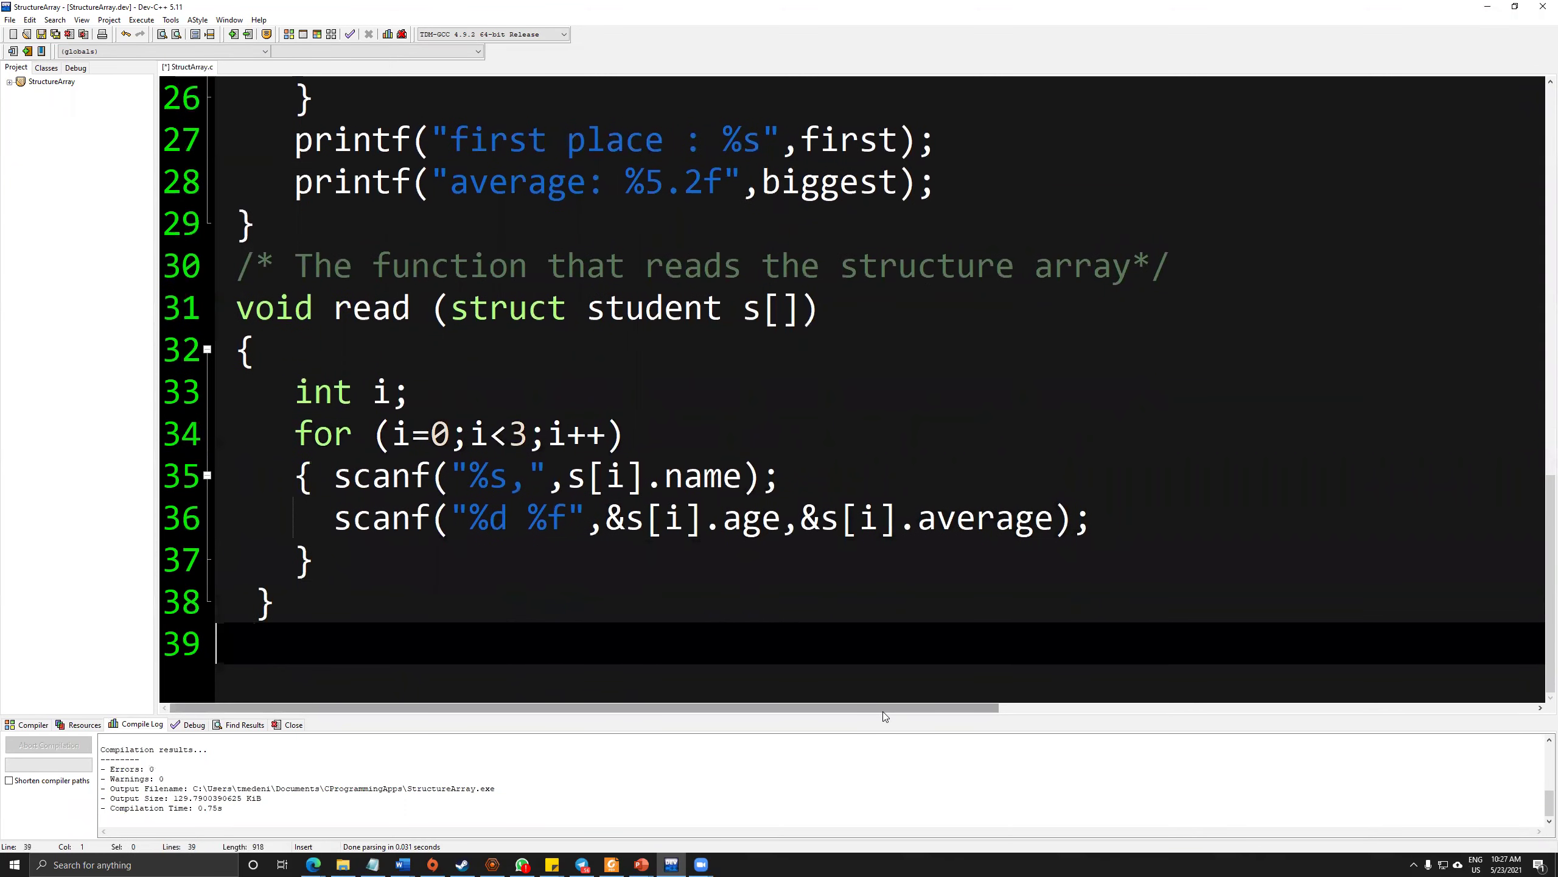
key("F11")
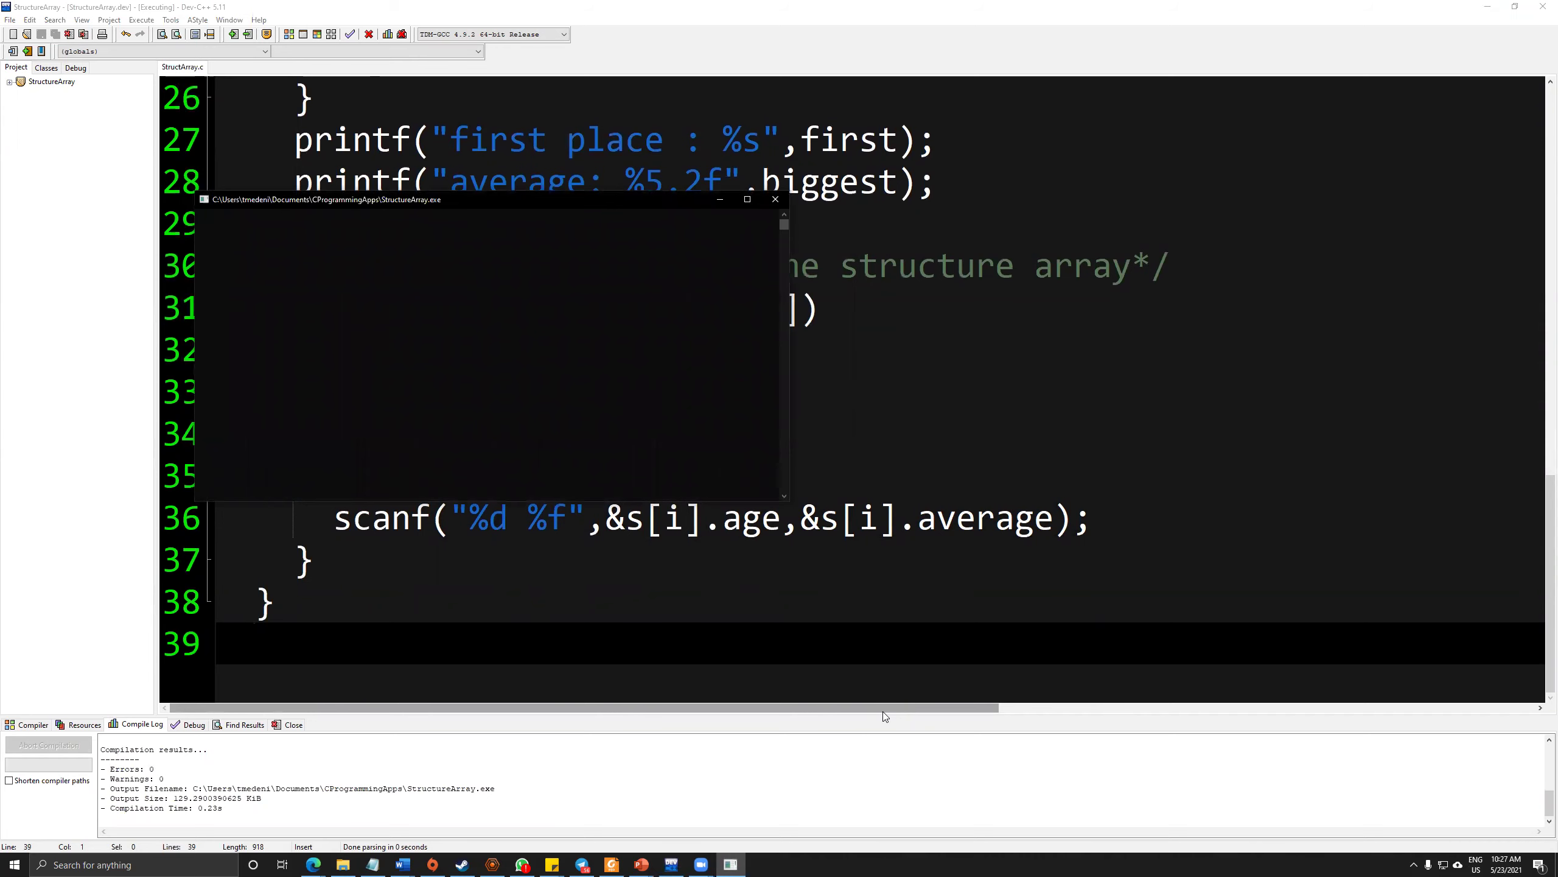
Move the console to the upper right and focus it for input
left_click_drag(488, 189, 1188, 103)
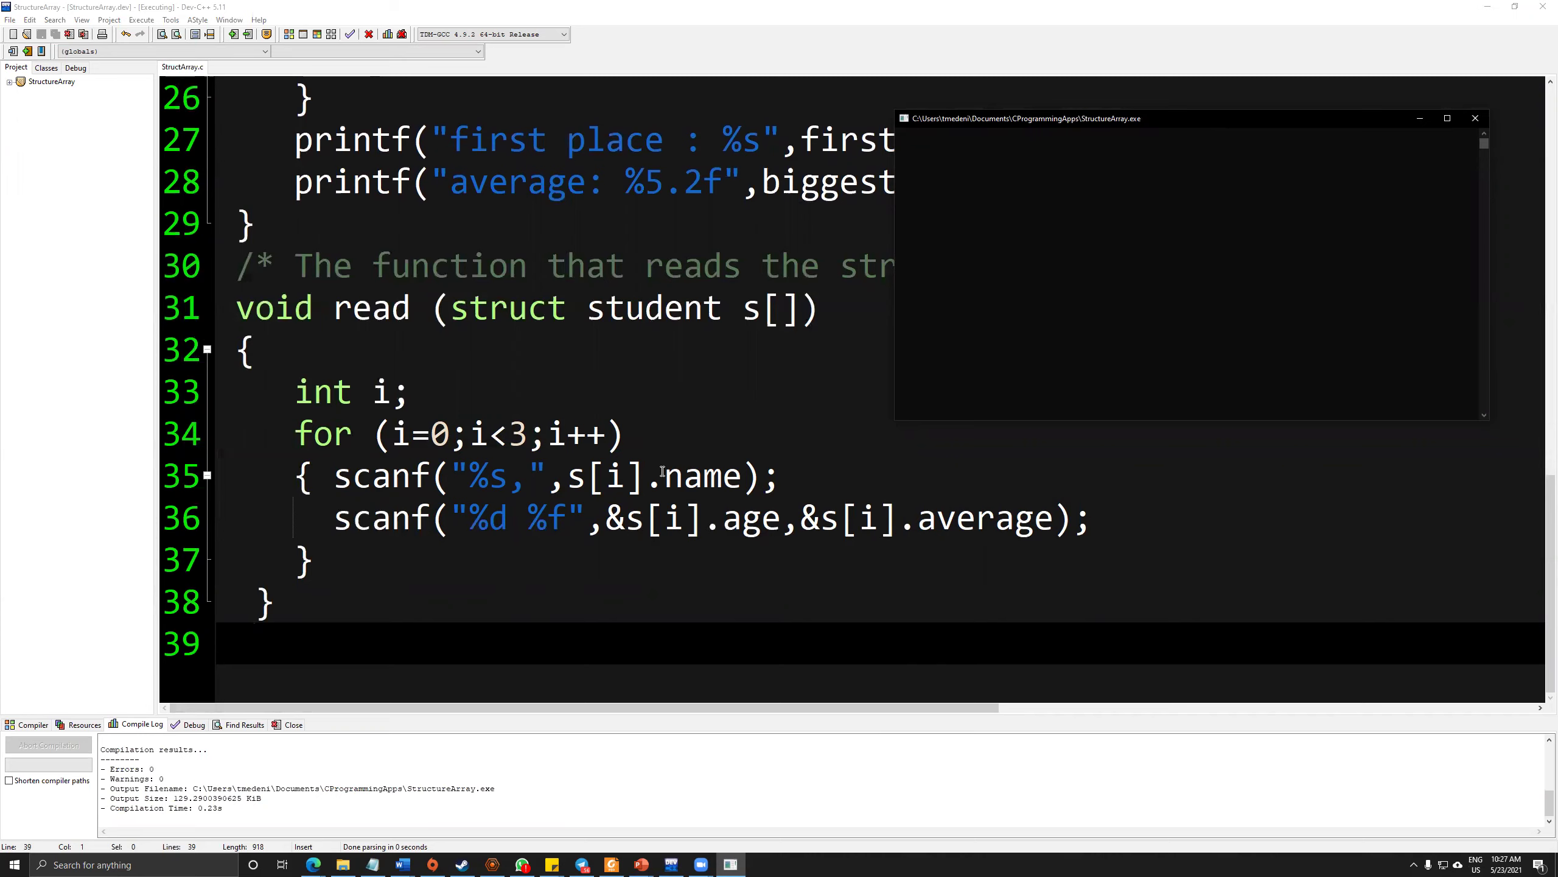
left_click(918, 135)
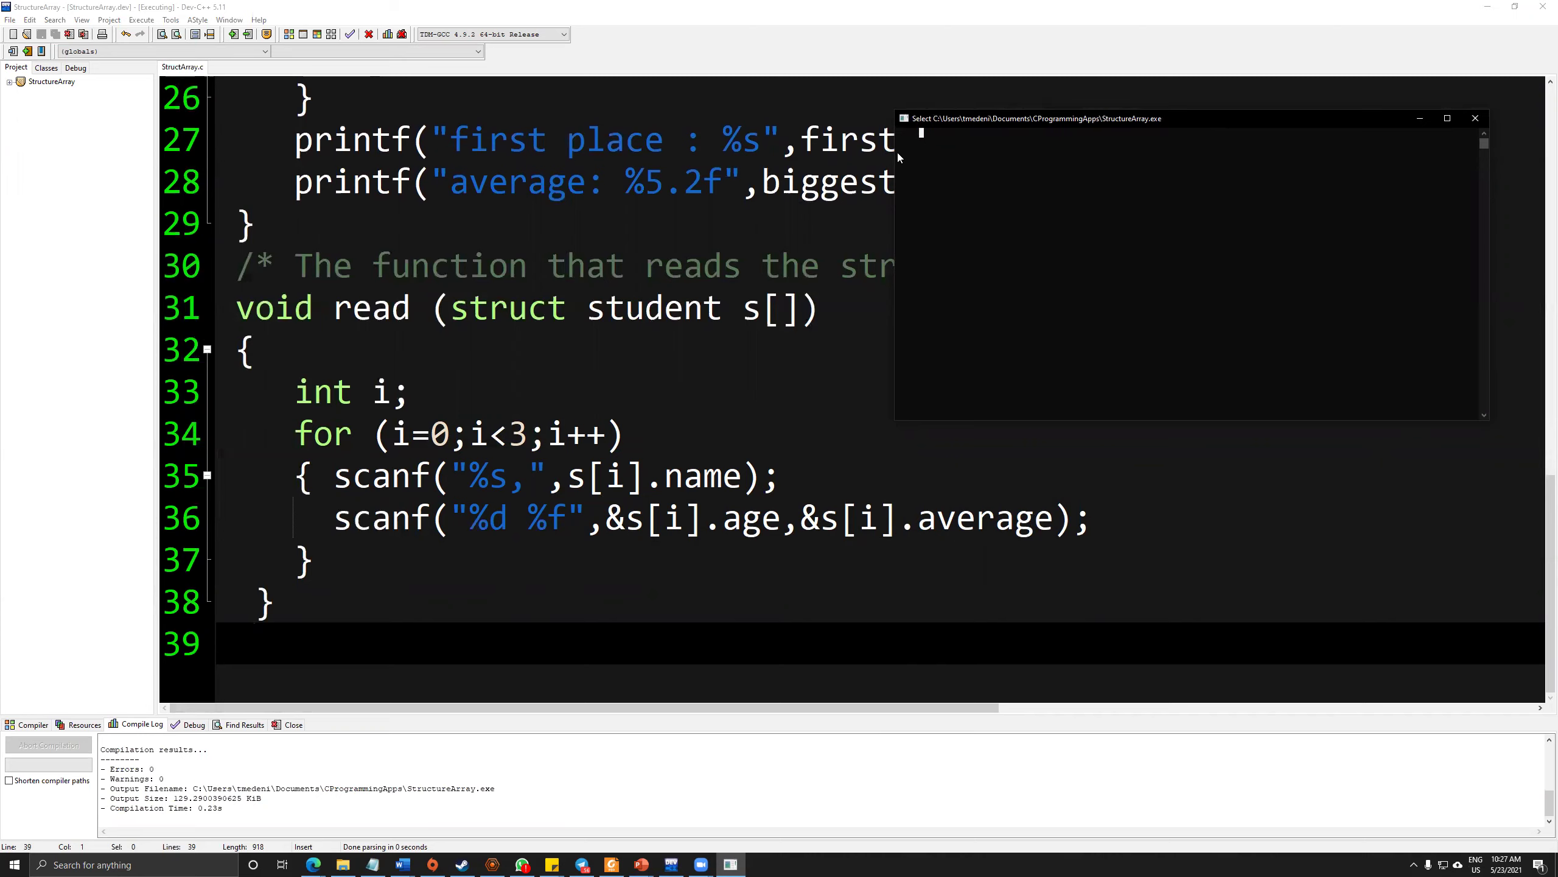
key("Escape")
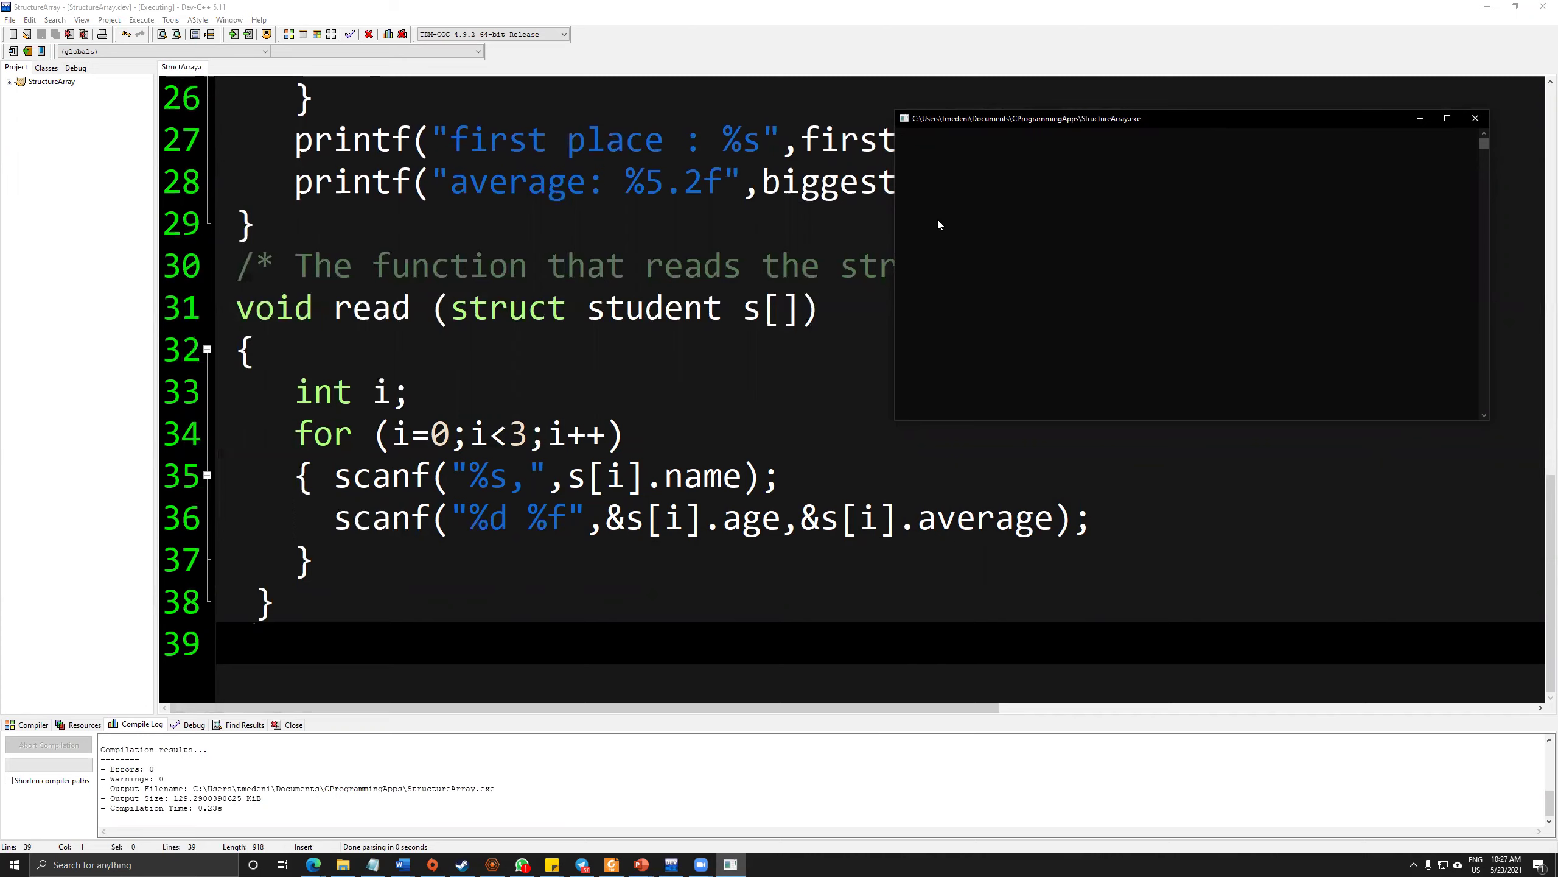
type("tolga")
Enter the three students' names, ages and averages, then return to the code
key("Return")
type("14")
type("39")
key("Return")
type("3 ")
type("tolga")
key("Return")
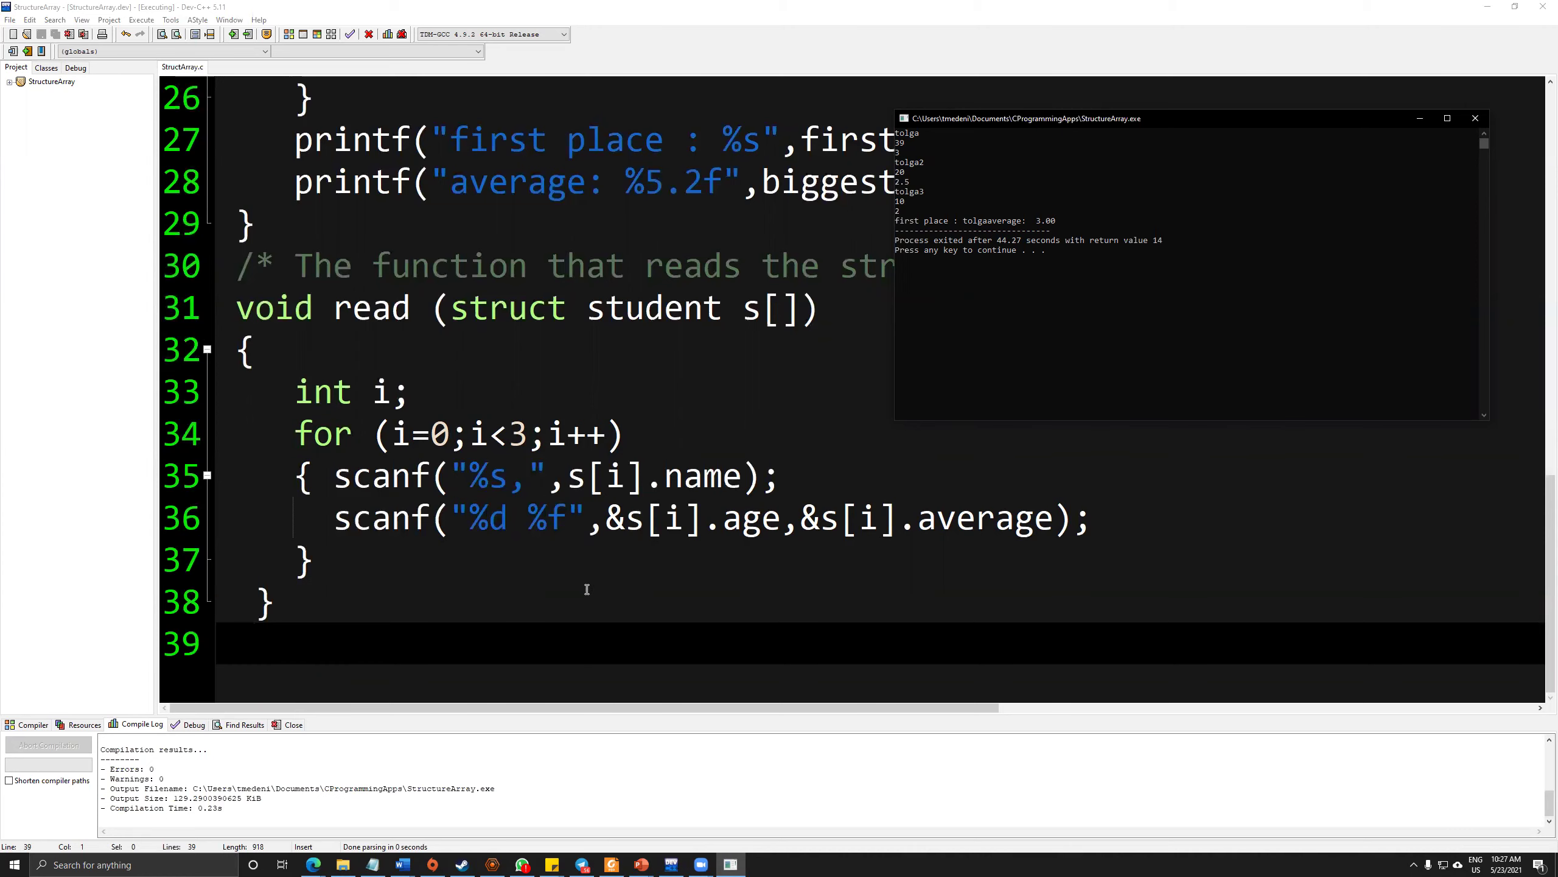
left_click(517, 602)
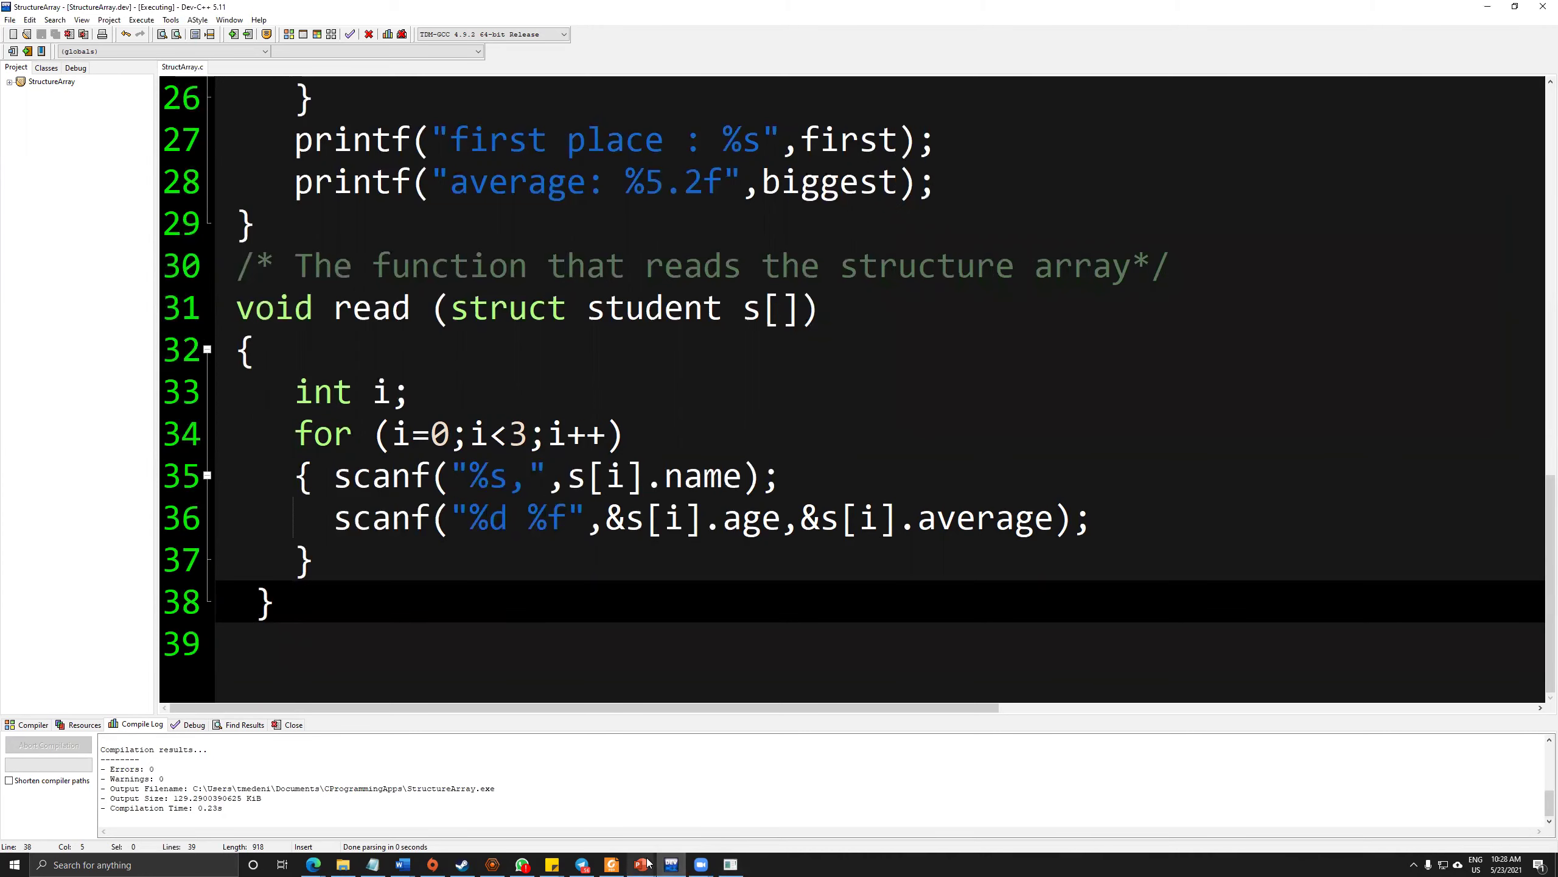
mouse_move(643, 865)
left_click(615, 806)
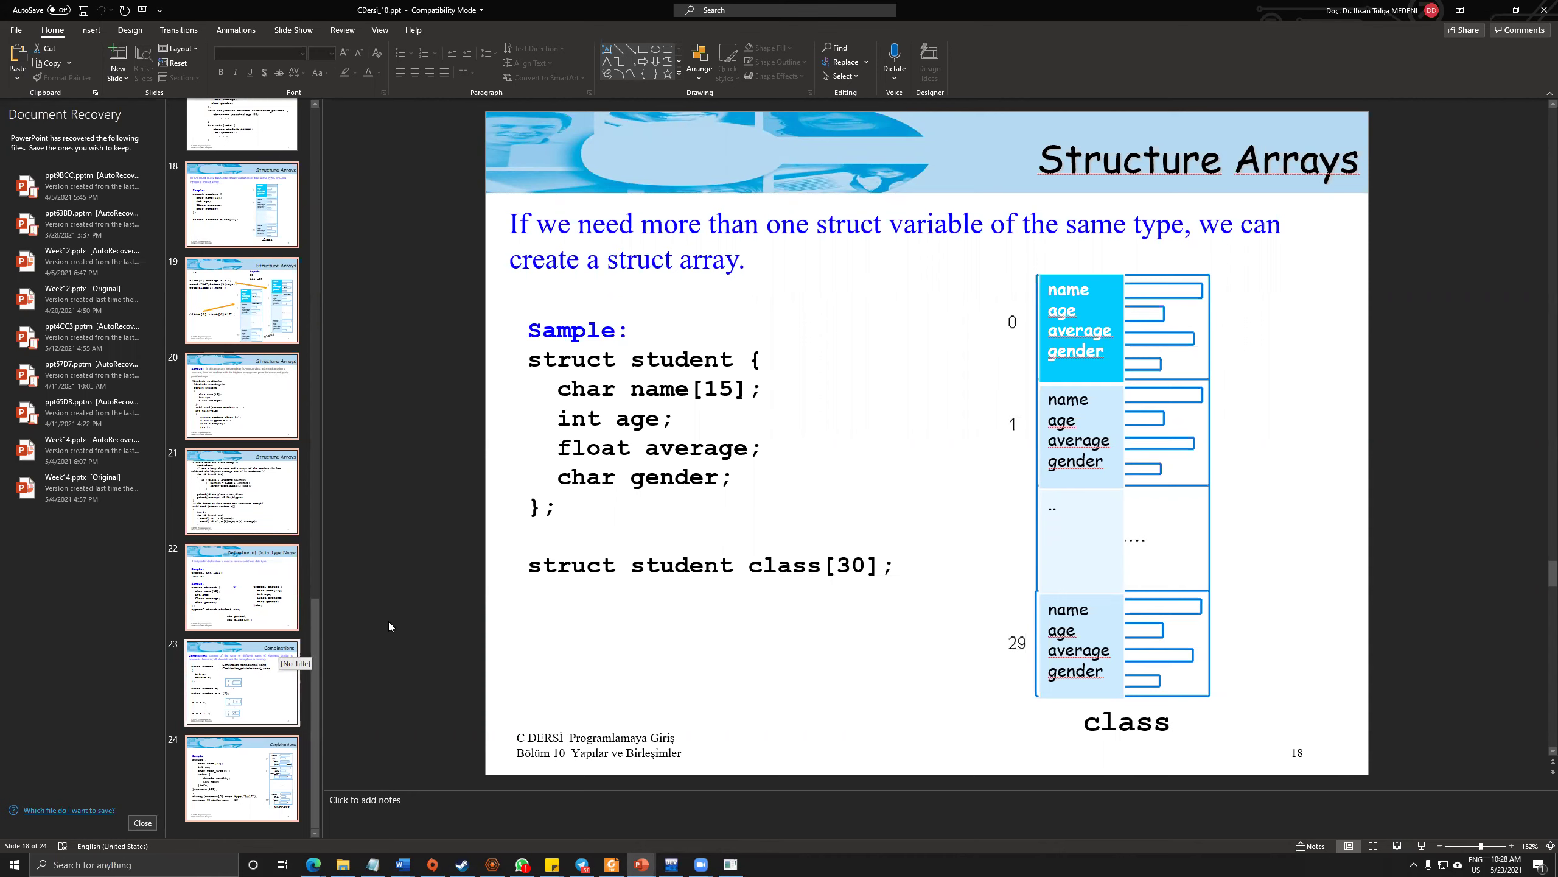
left_click(1490, 10)
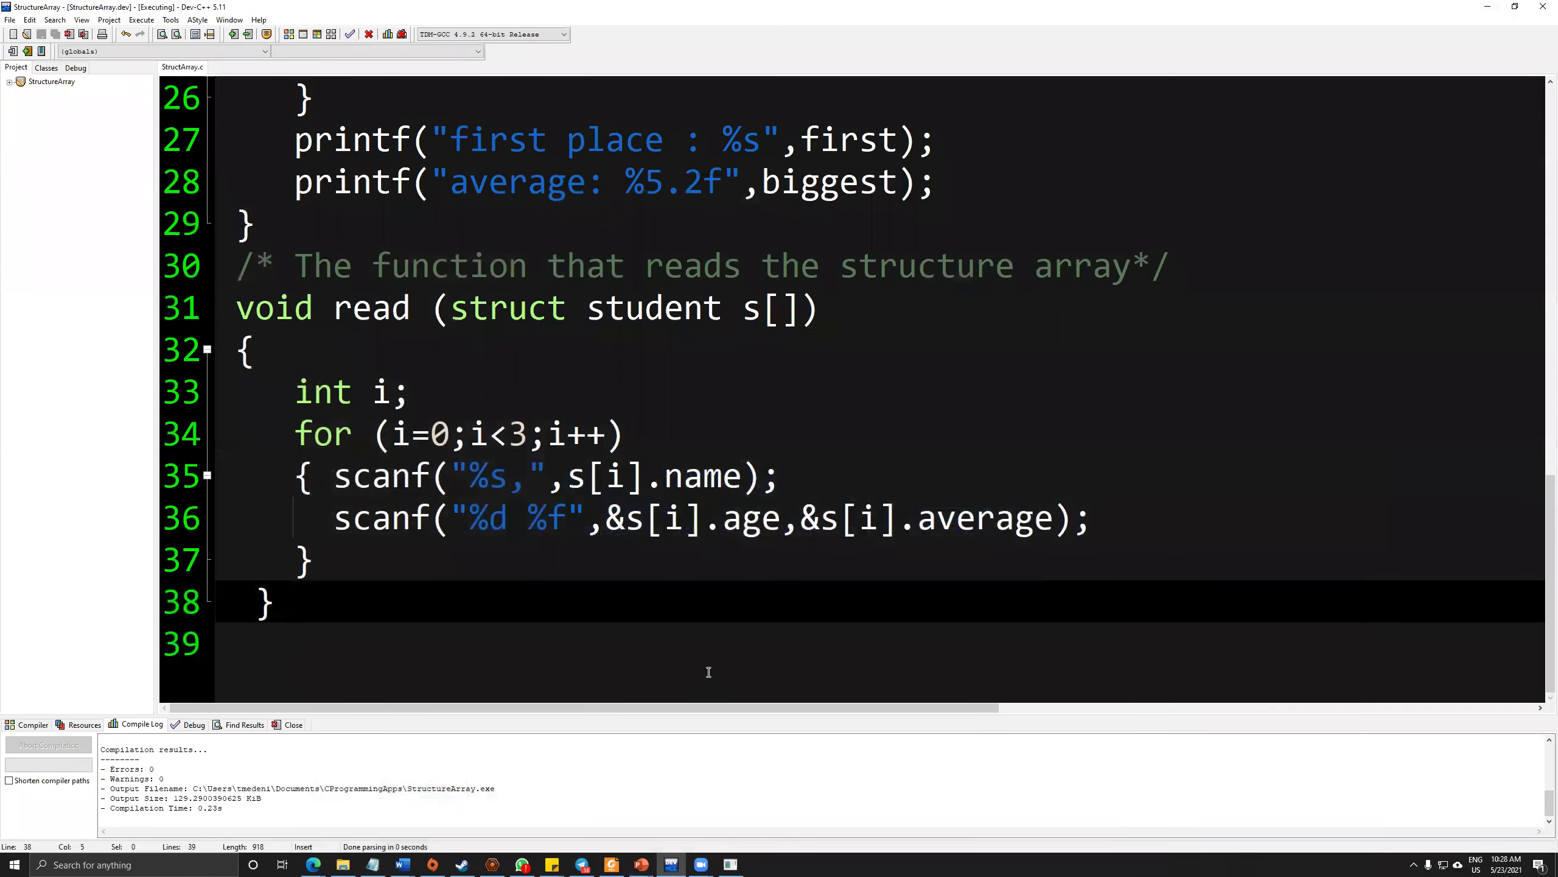